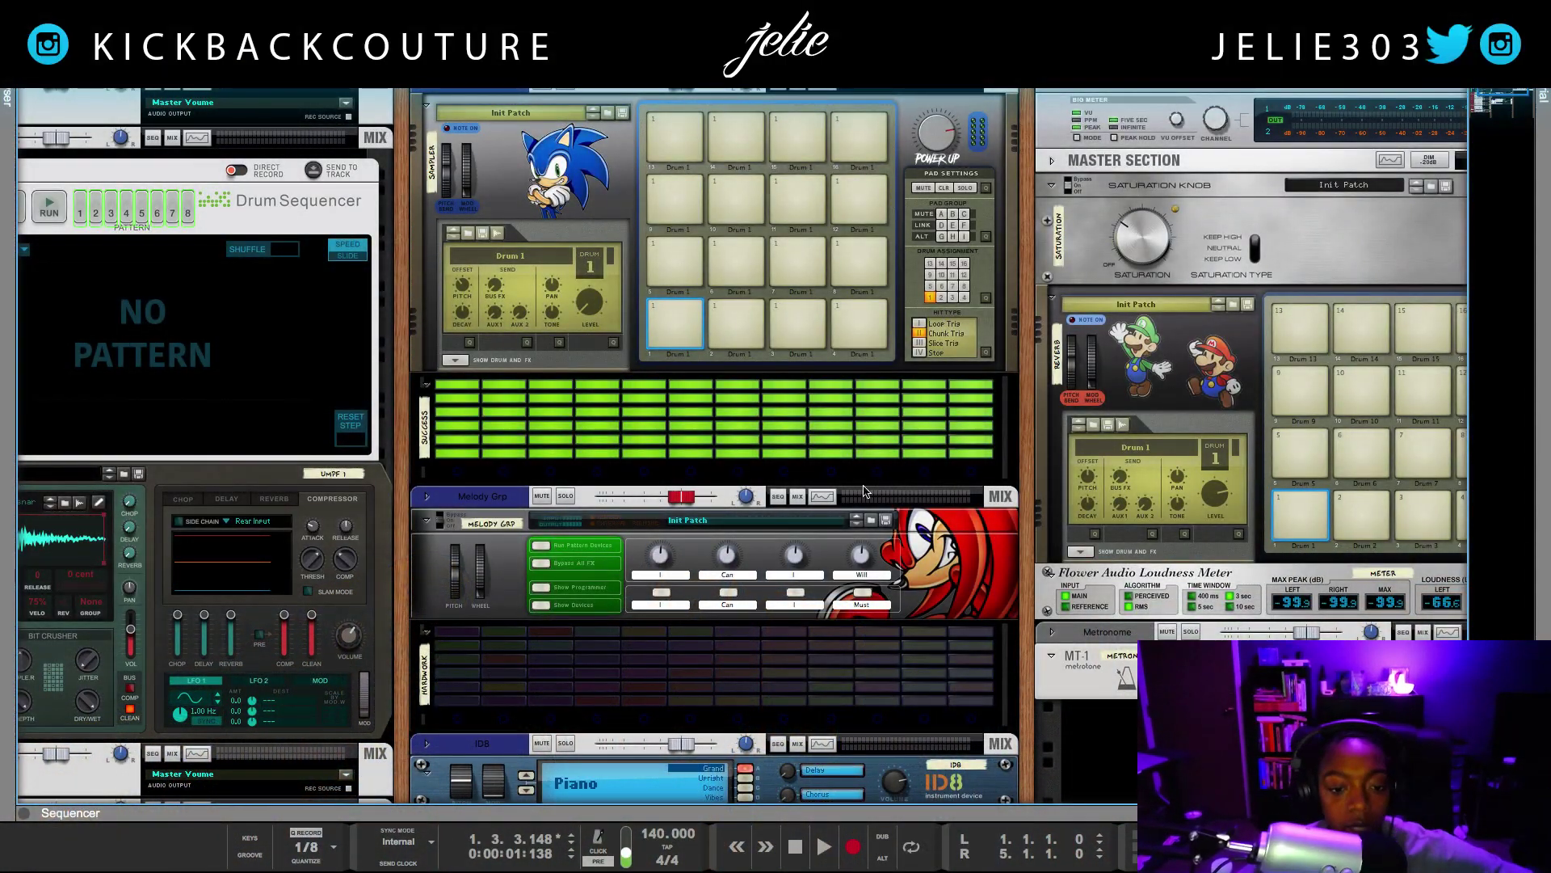
Step: Select the Serato Sample device in the rack, play the song, and open its plugin window
scroll(699, 719, down, 1)
scroll(700, 719, down, 10)
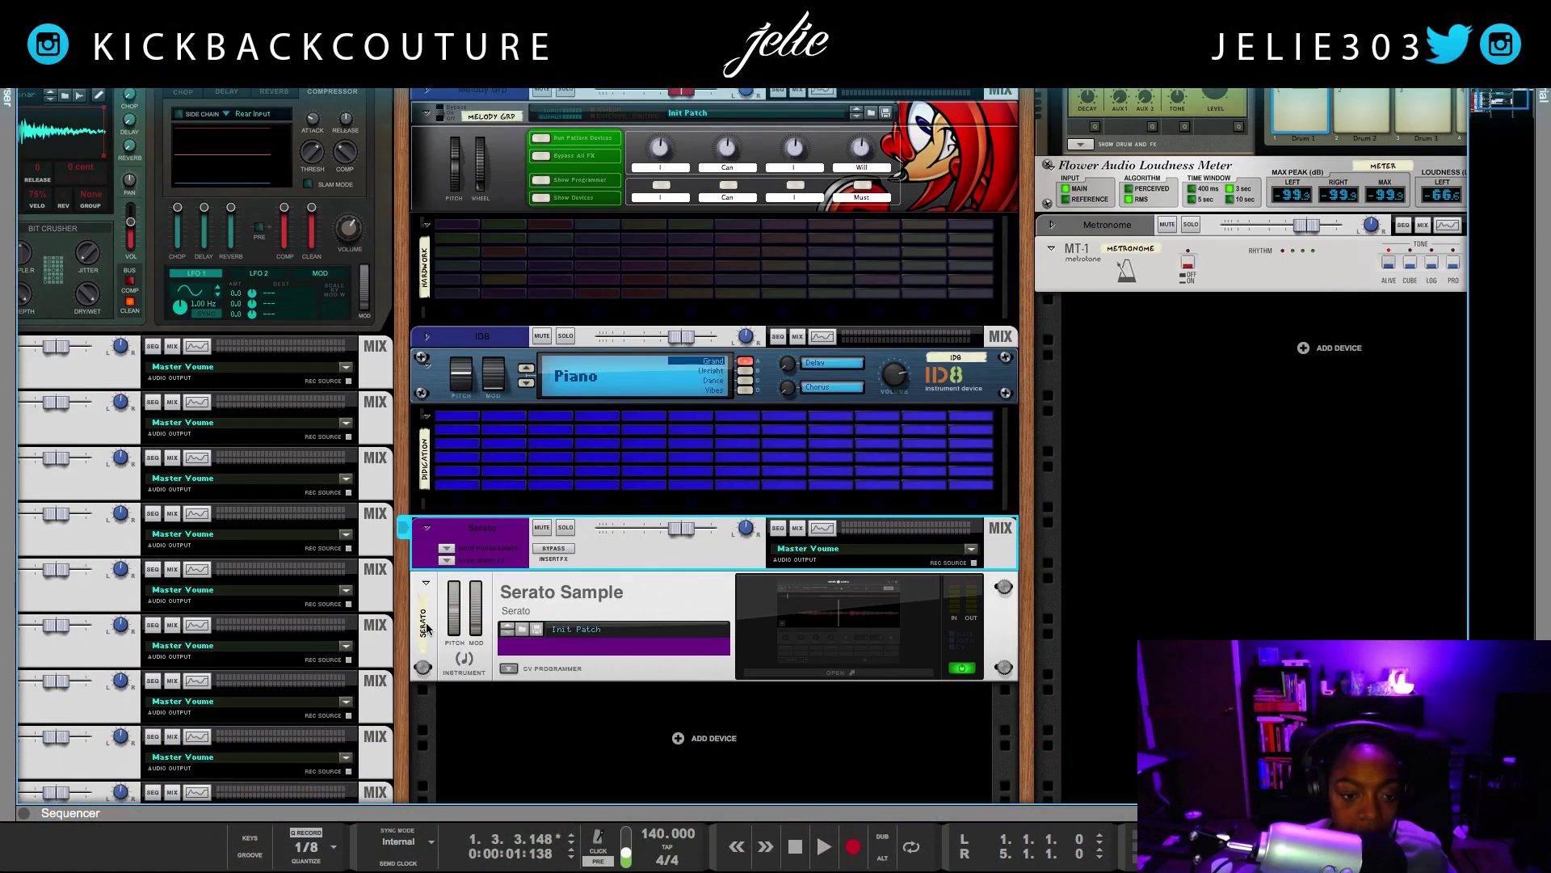
click(429, 628)
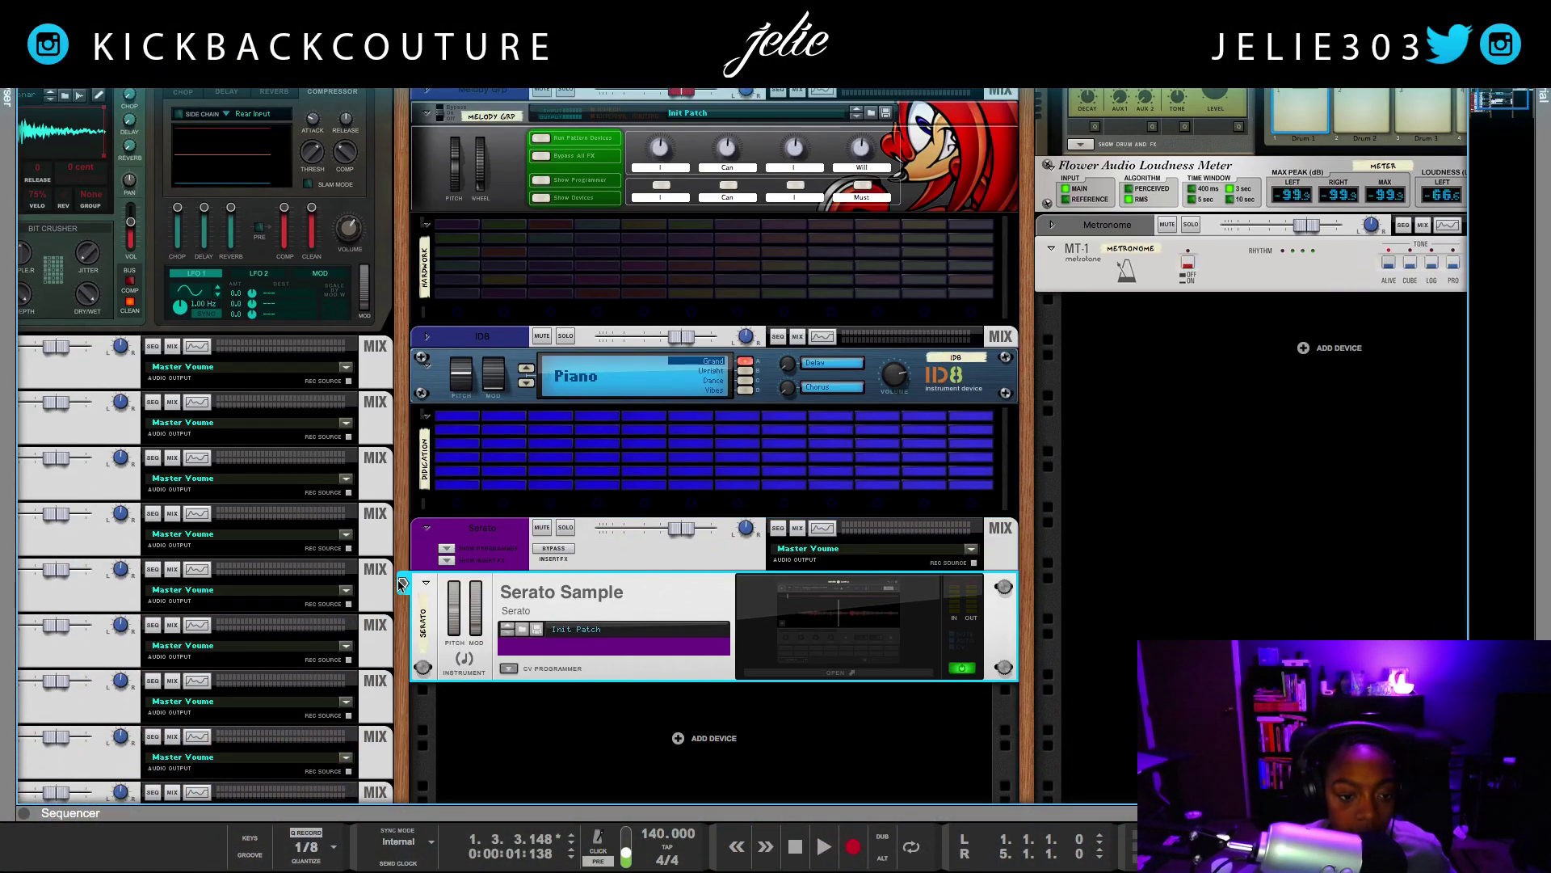
key(space)
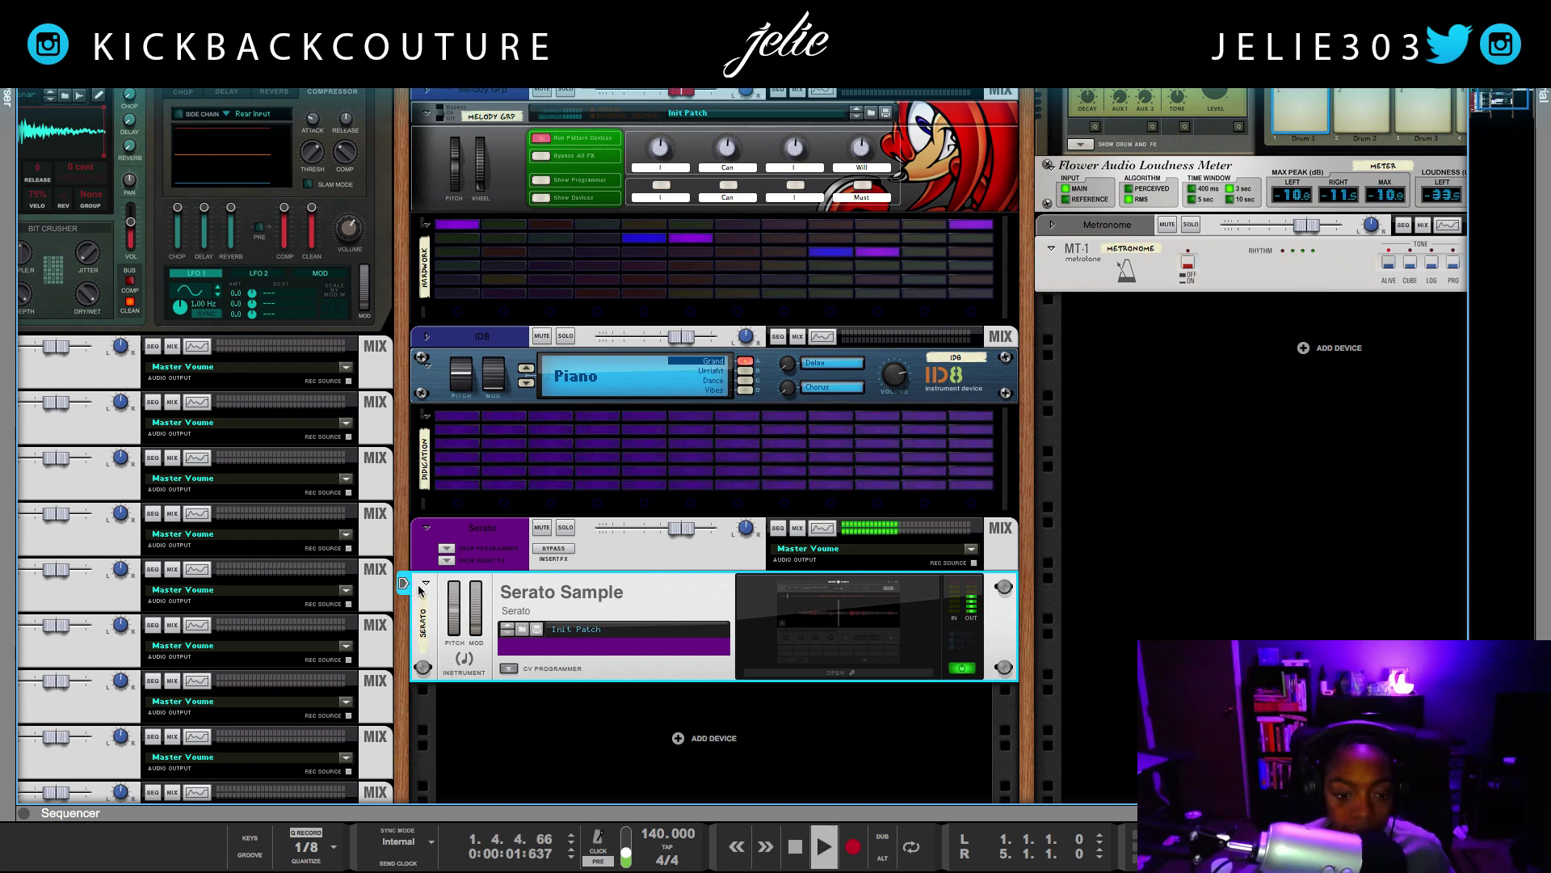
key(space)
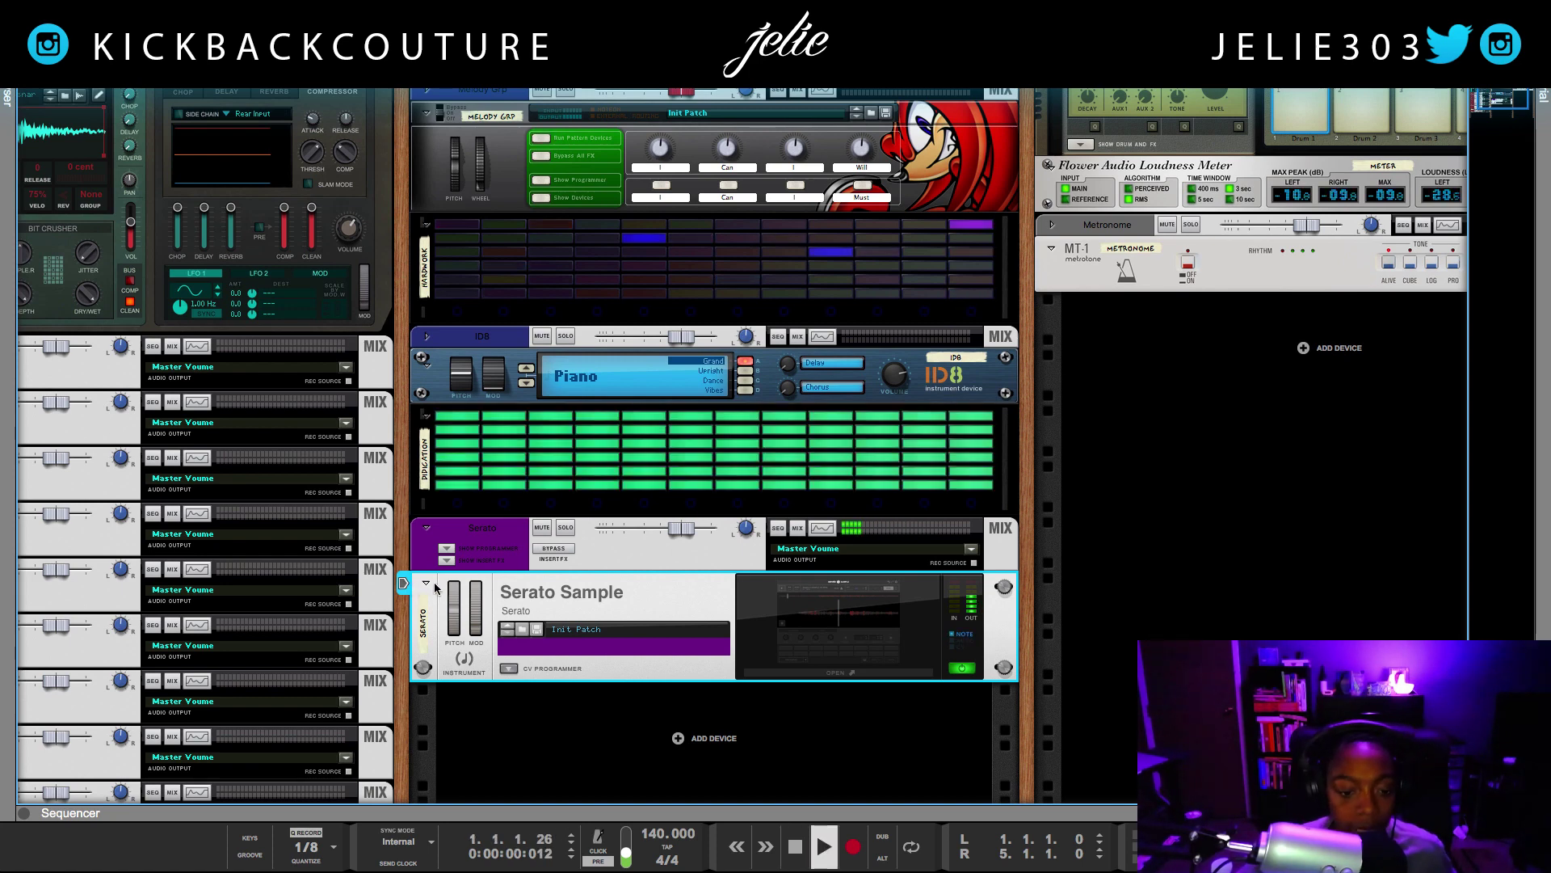
key(space)
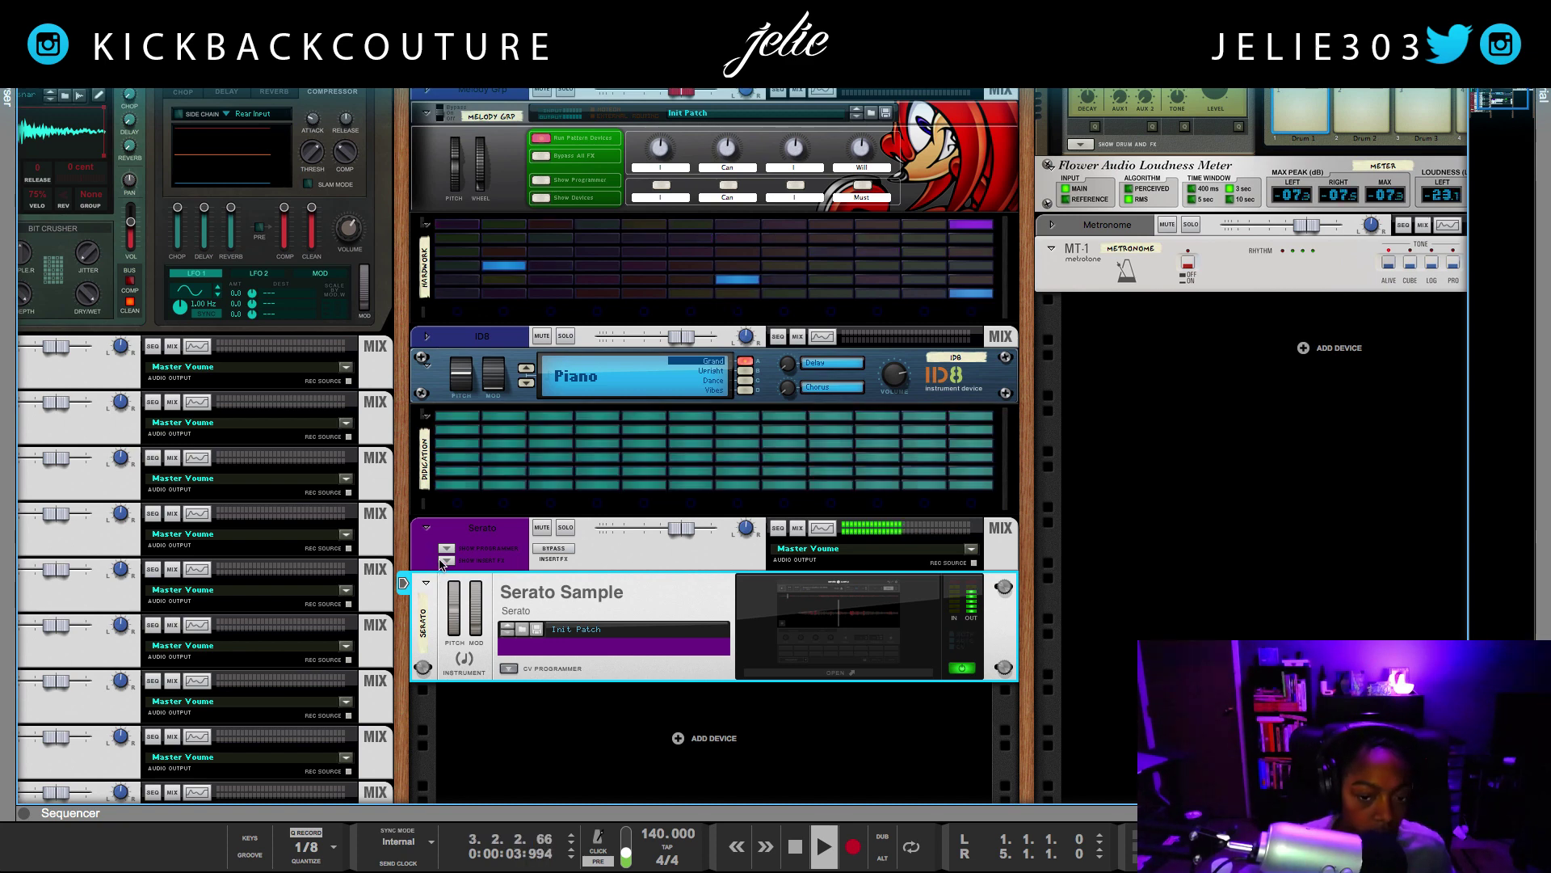
scroll(606, 617, down, 1)
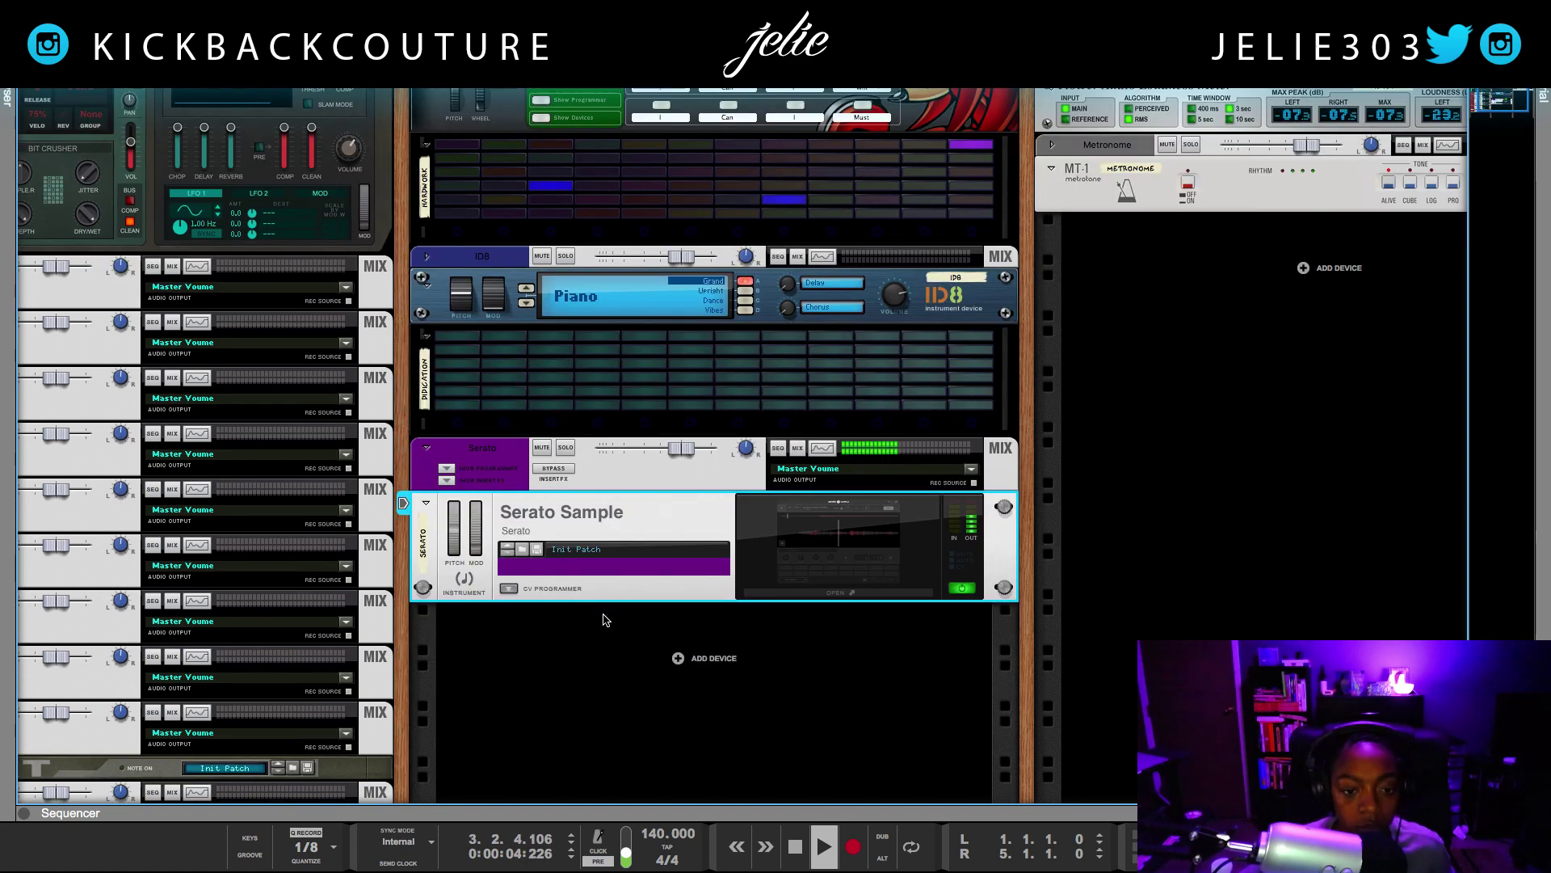
click(837, 594)
drag(703, 117, 352, 200)
click(338, 378)
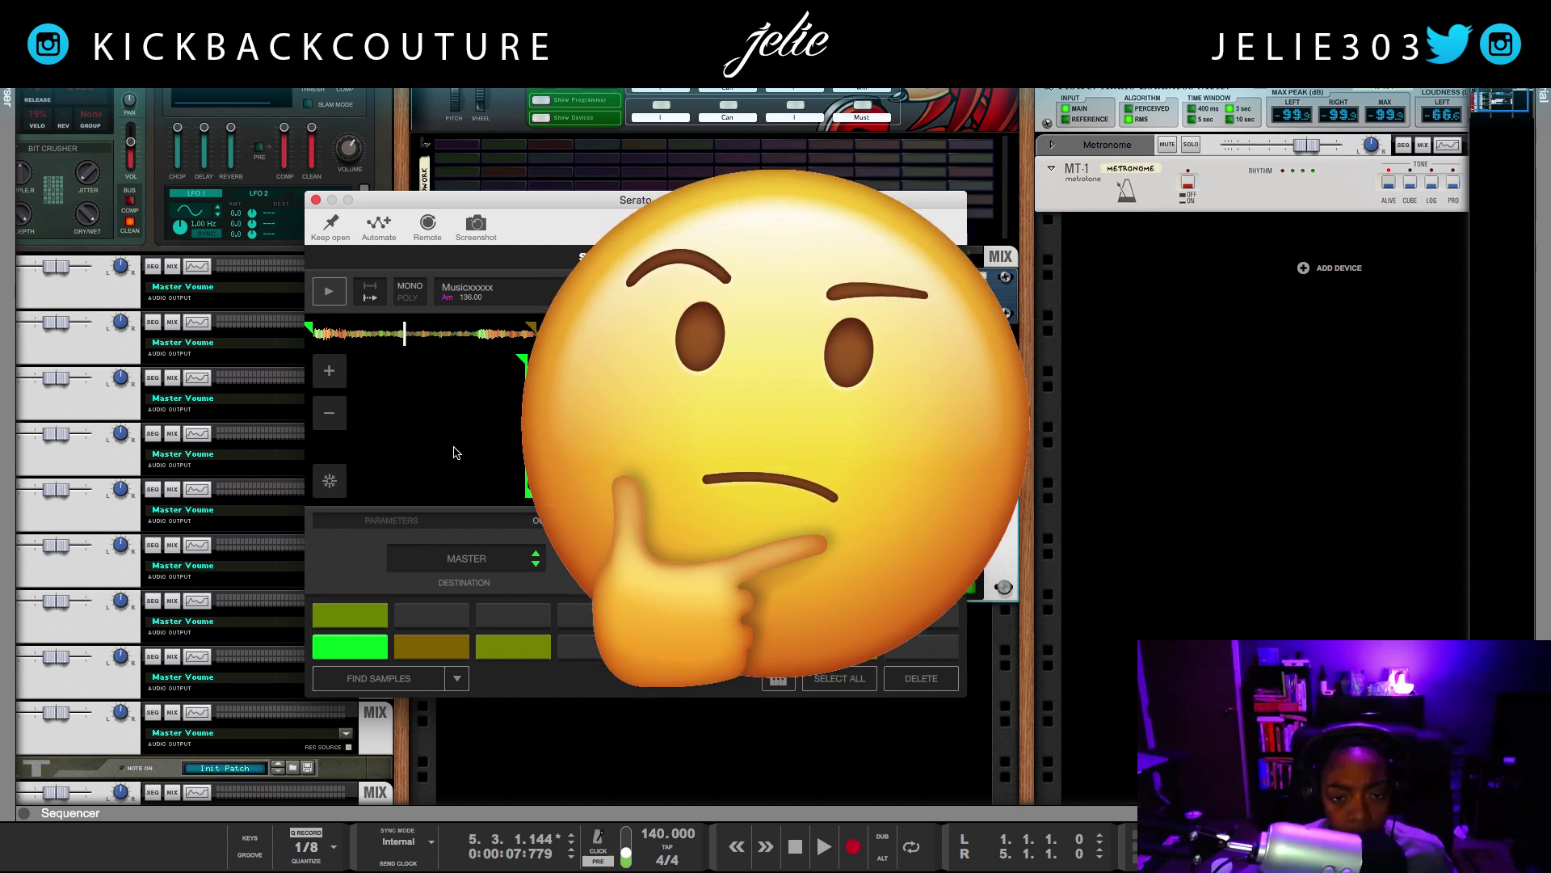
drag(682, 203, 526, 159)
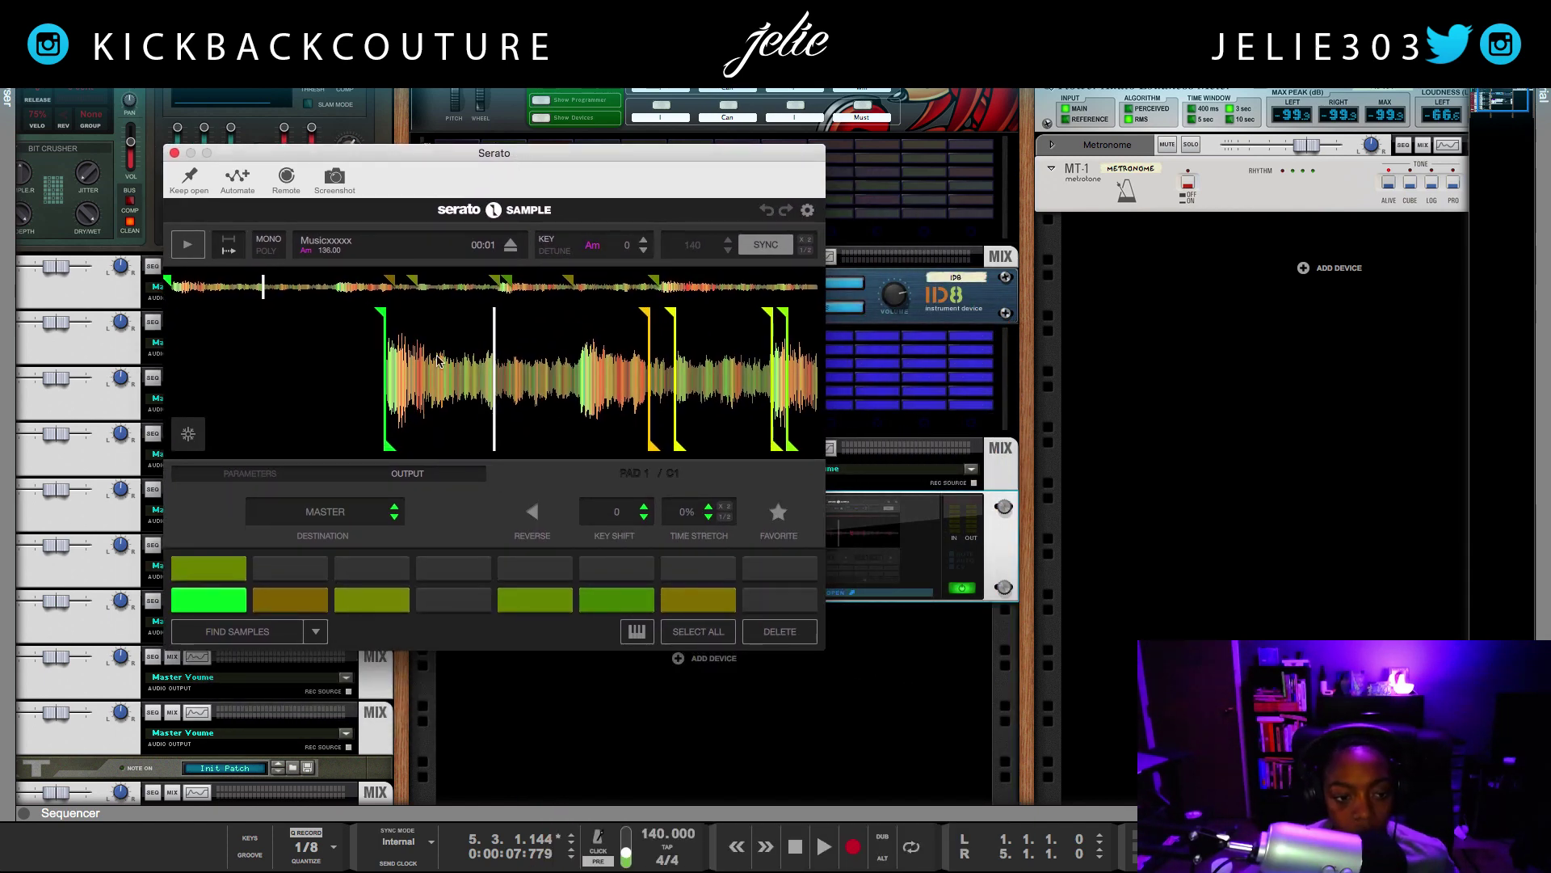
drag(489, 164, 500, 181)
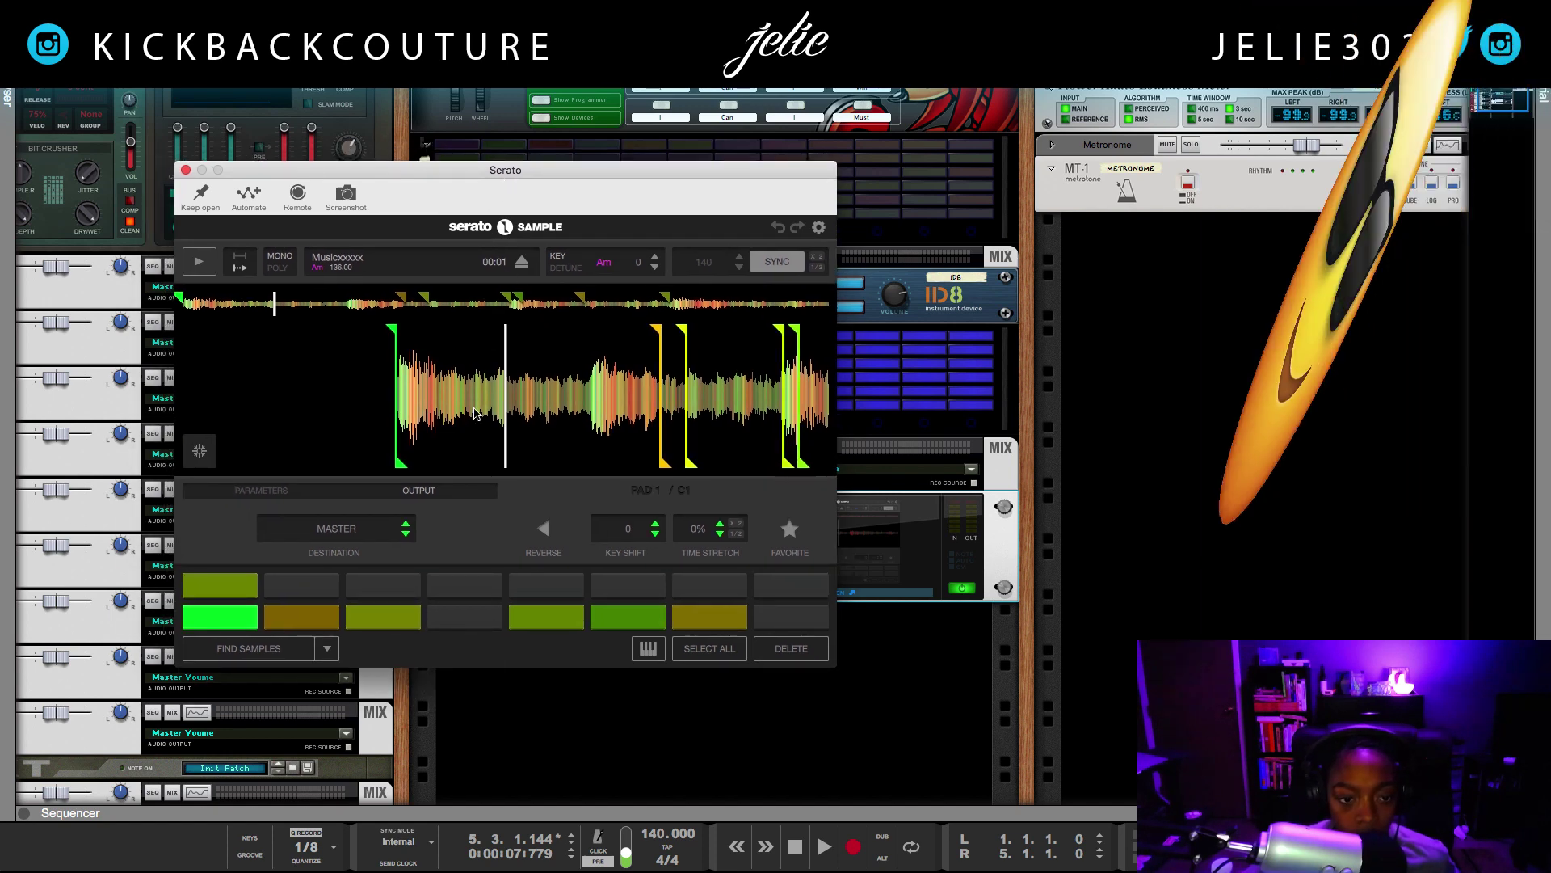
click(321, 492)
click(434, 497)
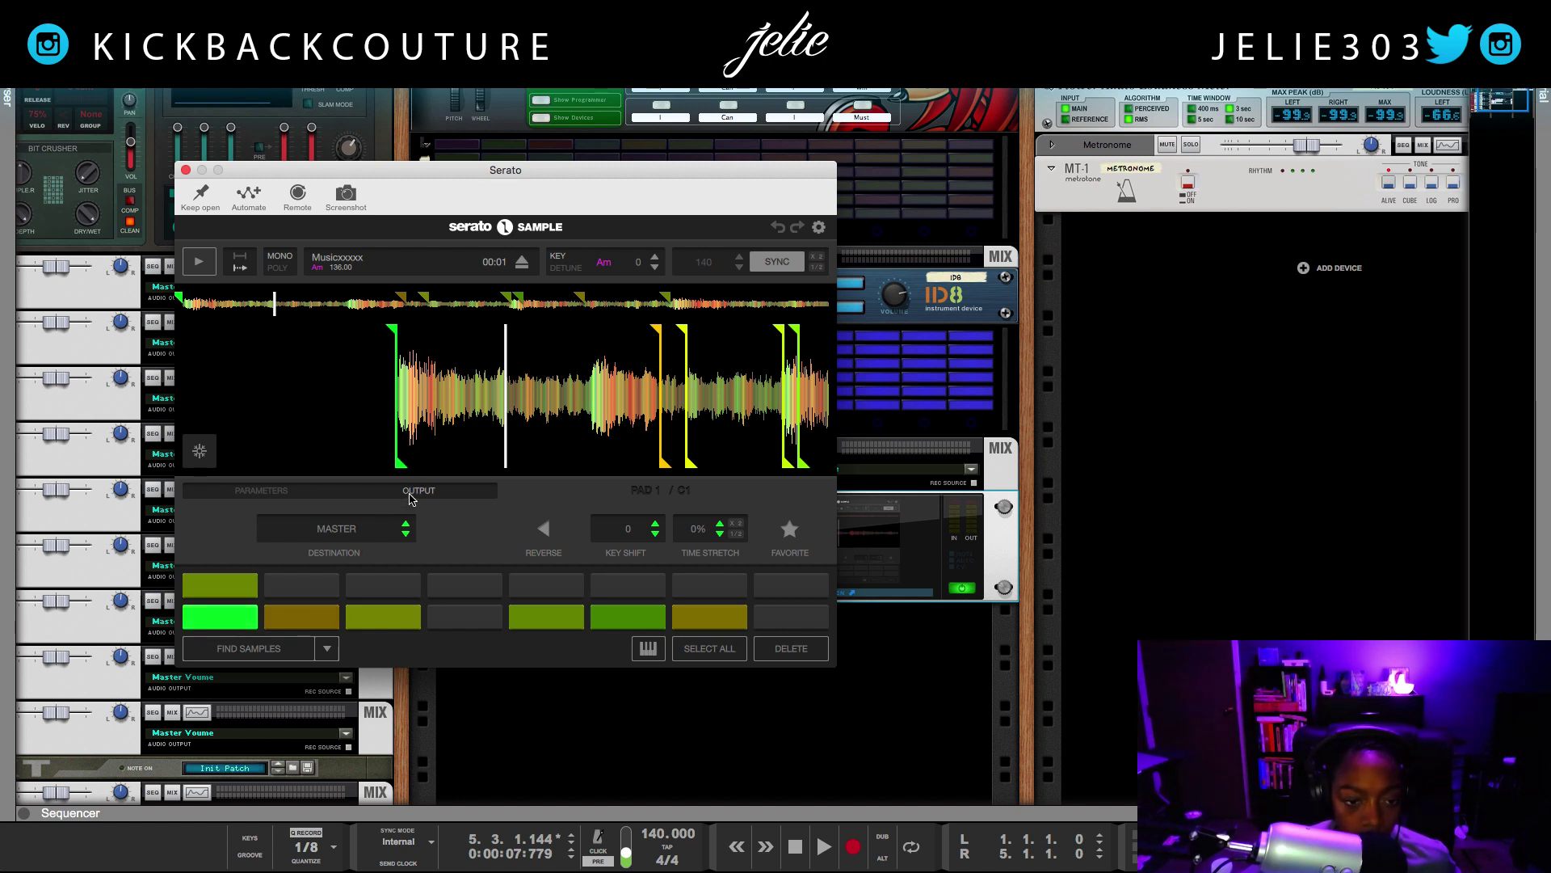
key(space)
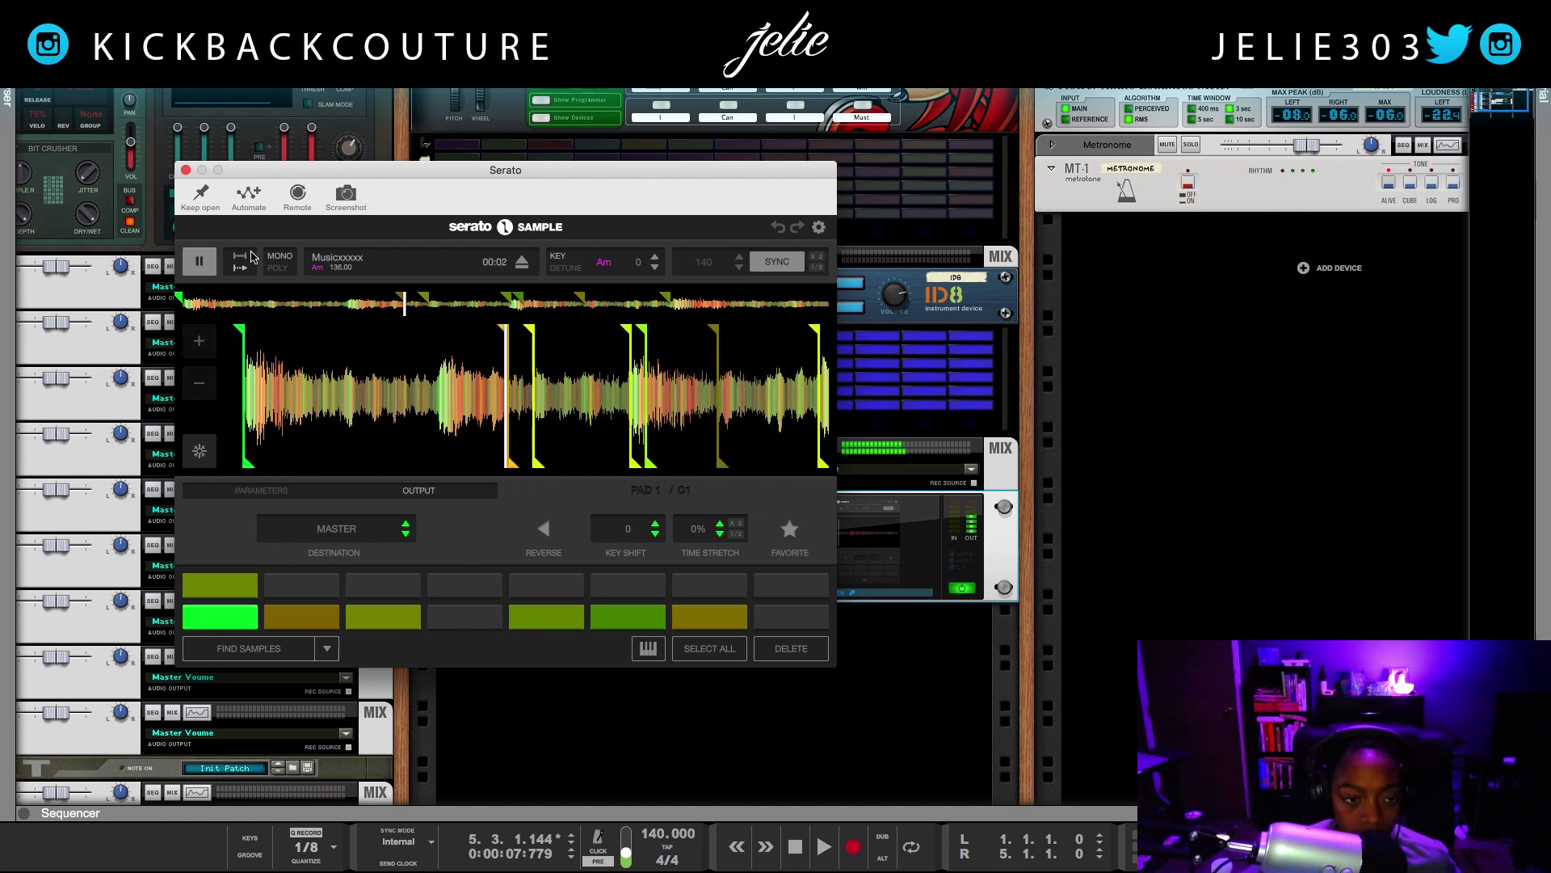
key(space)
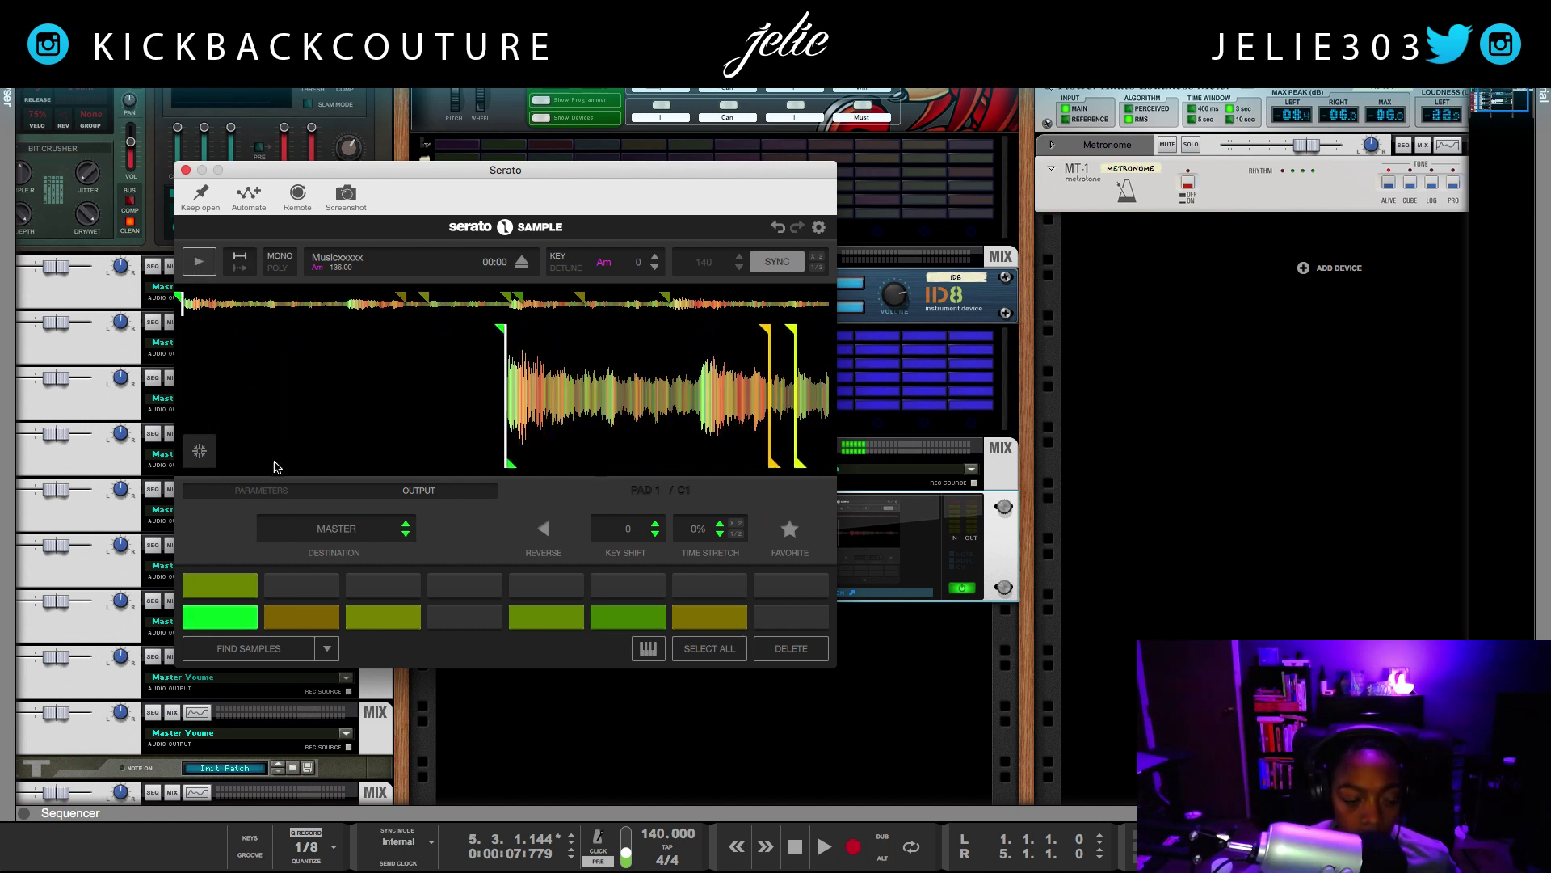
Step: Audition the pads, route pads 1, 6 and 7 to output Channels 1, 2 and 3, and close Serato
click(241, 623)
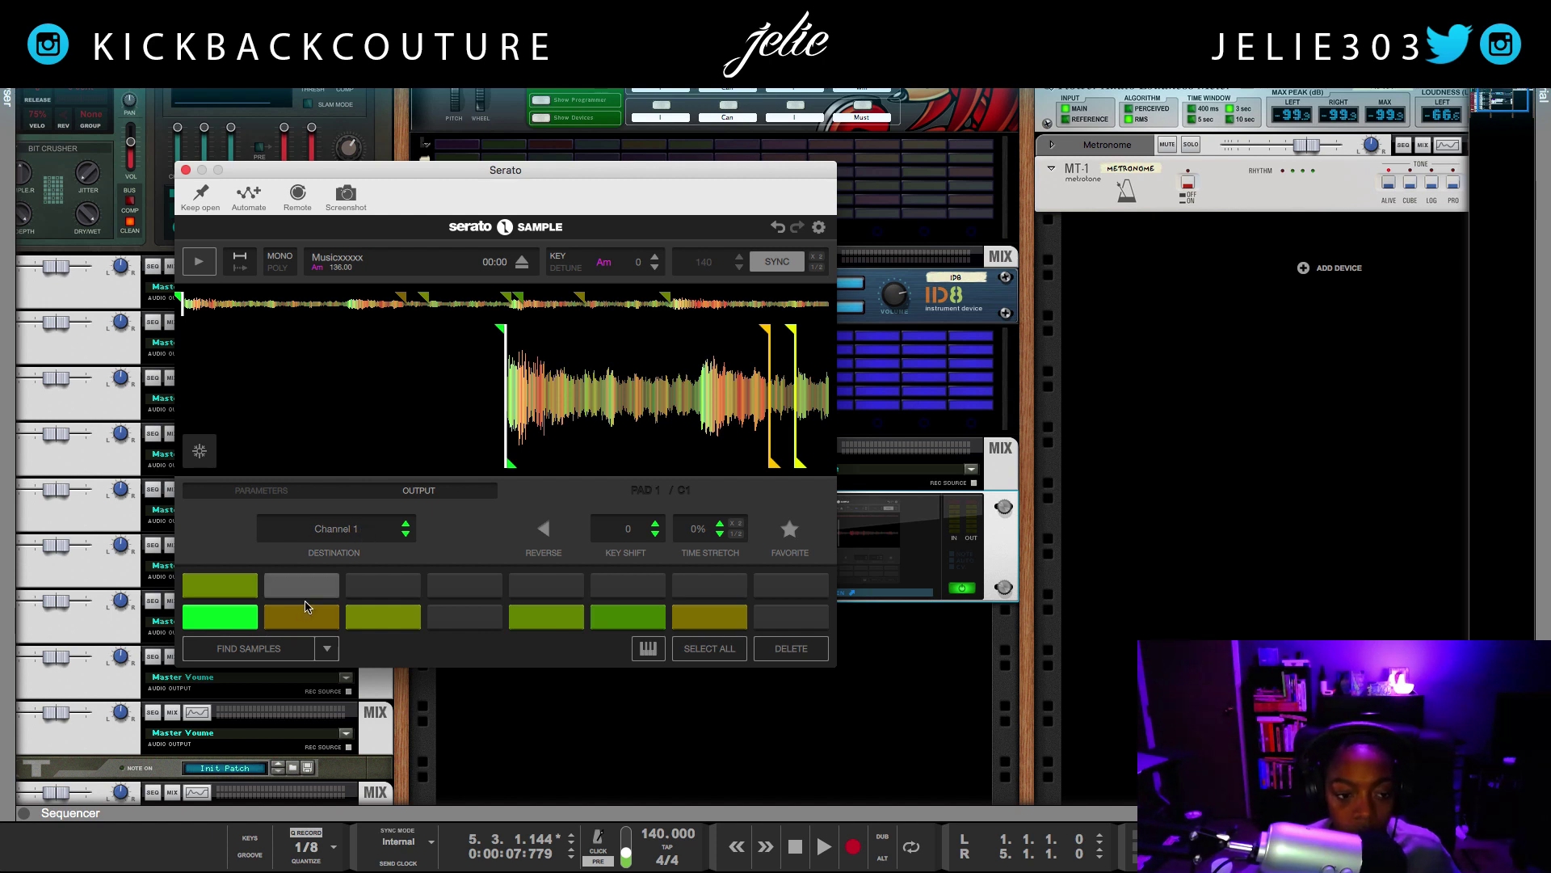
click(530, 618)
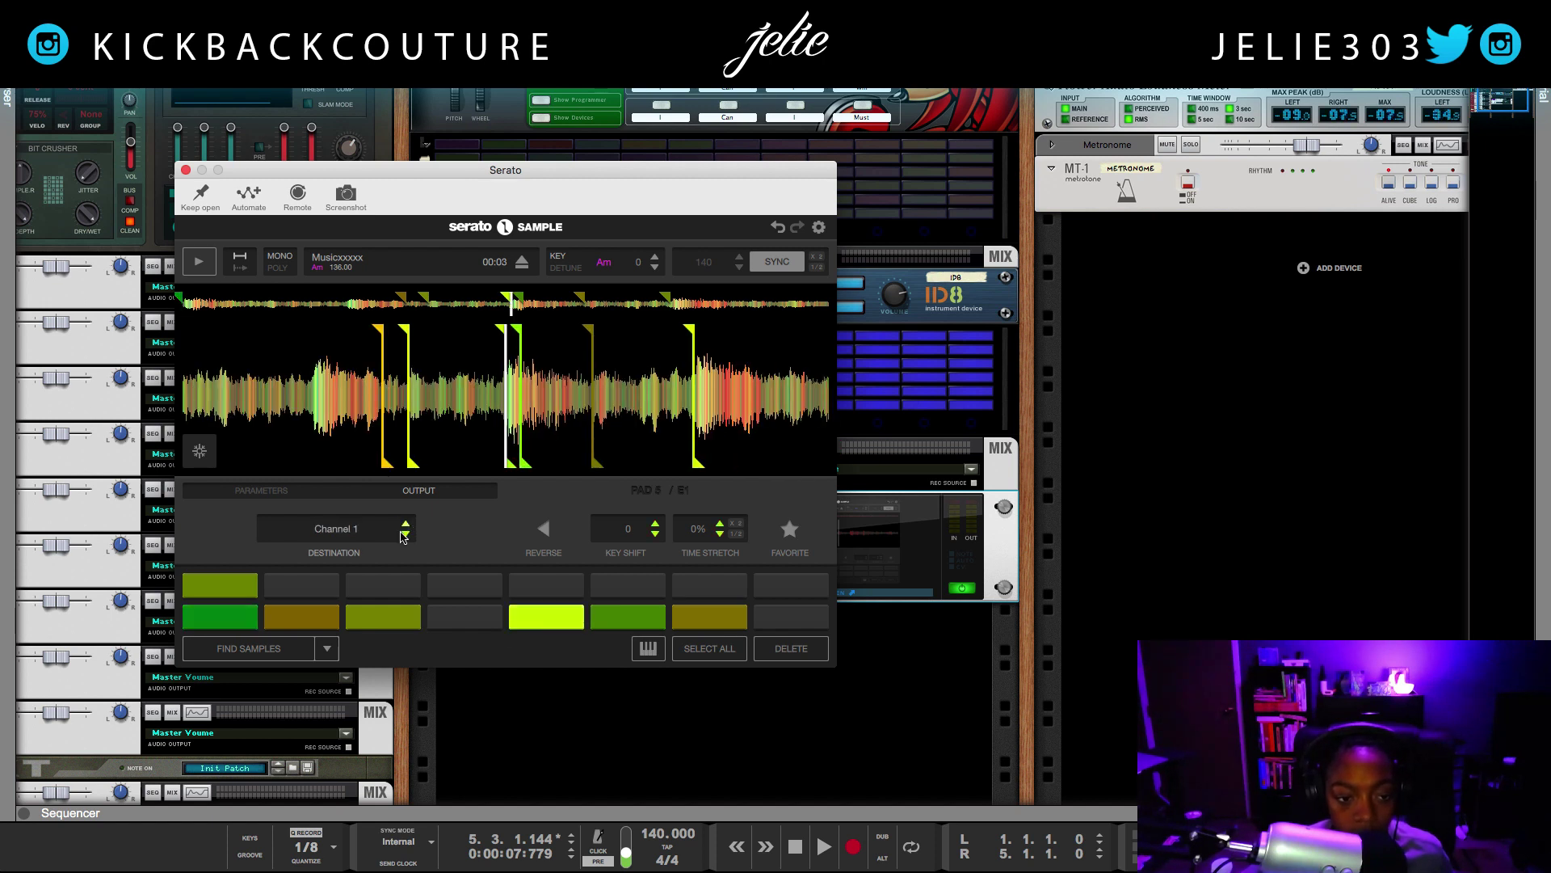
click(301, 619)
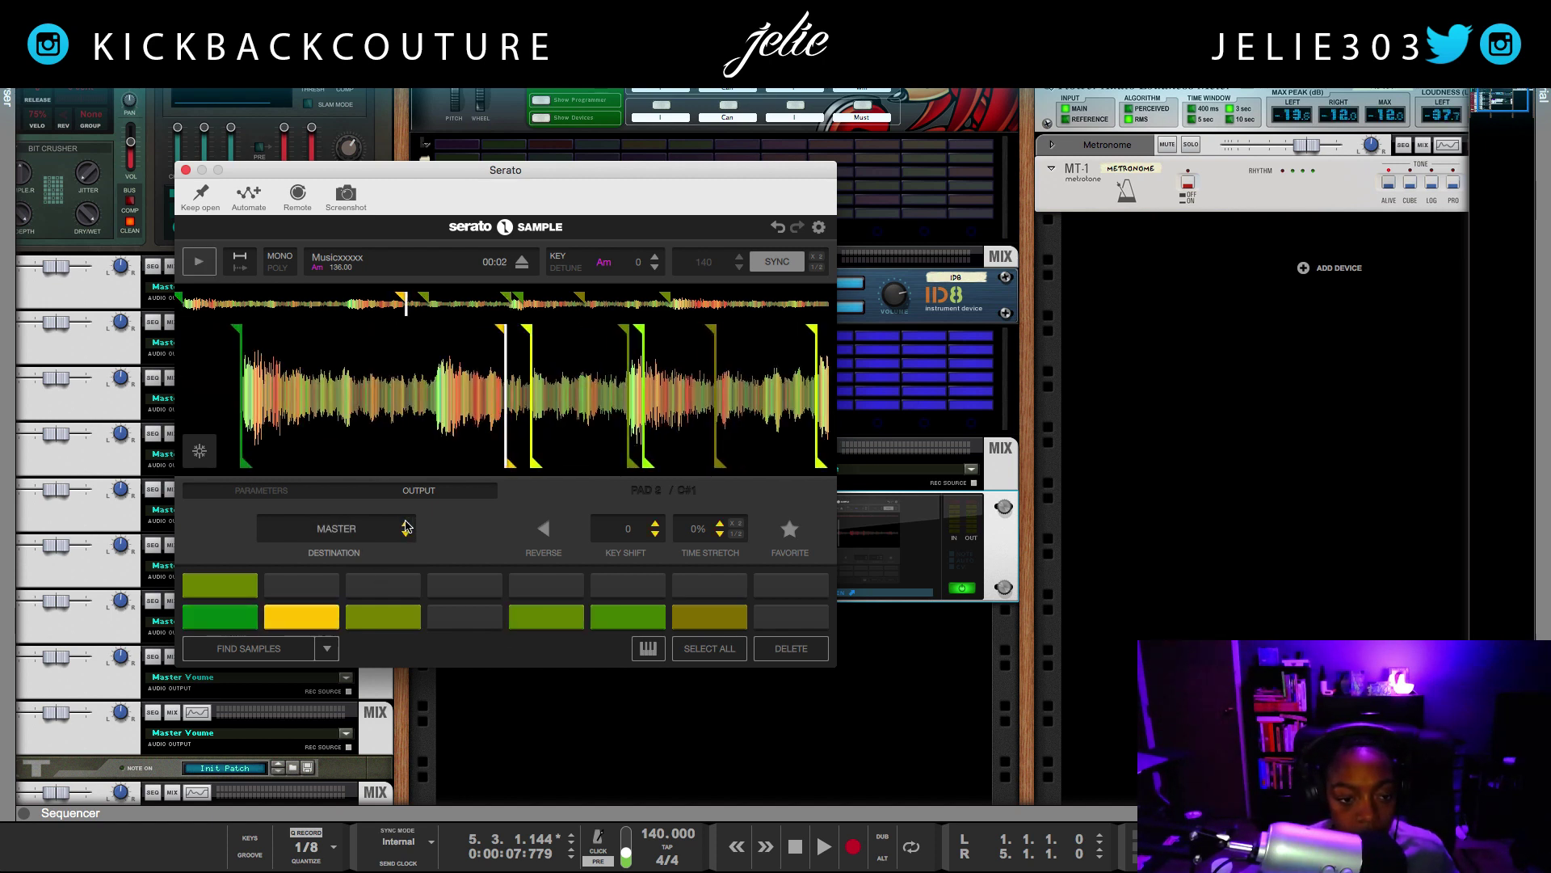
click(383, 618)
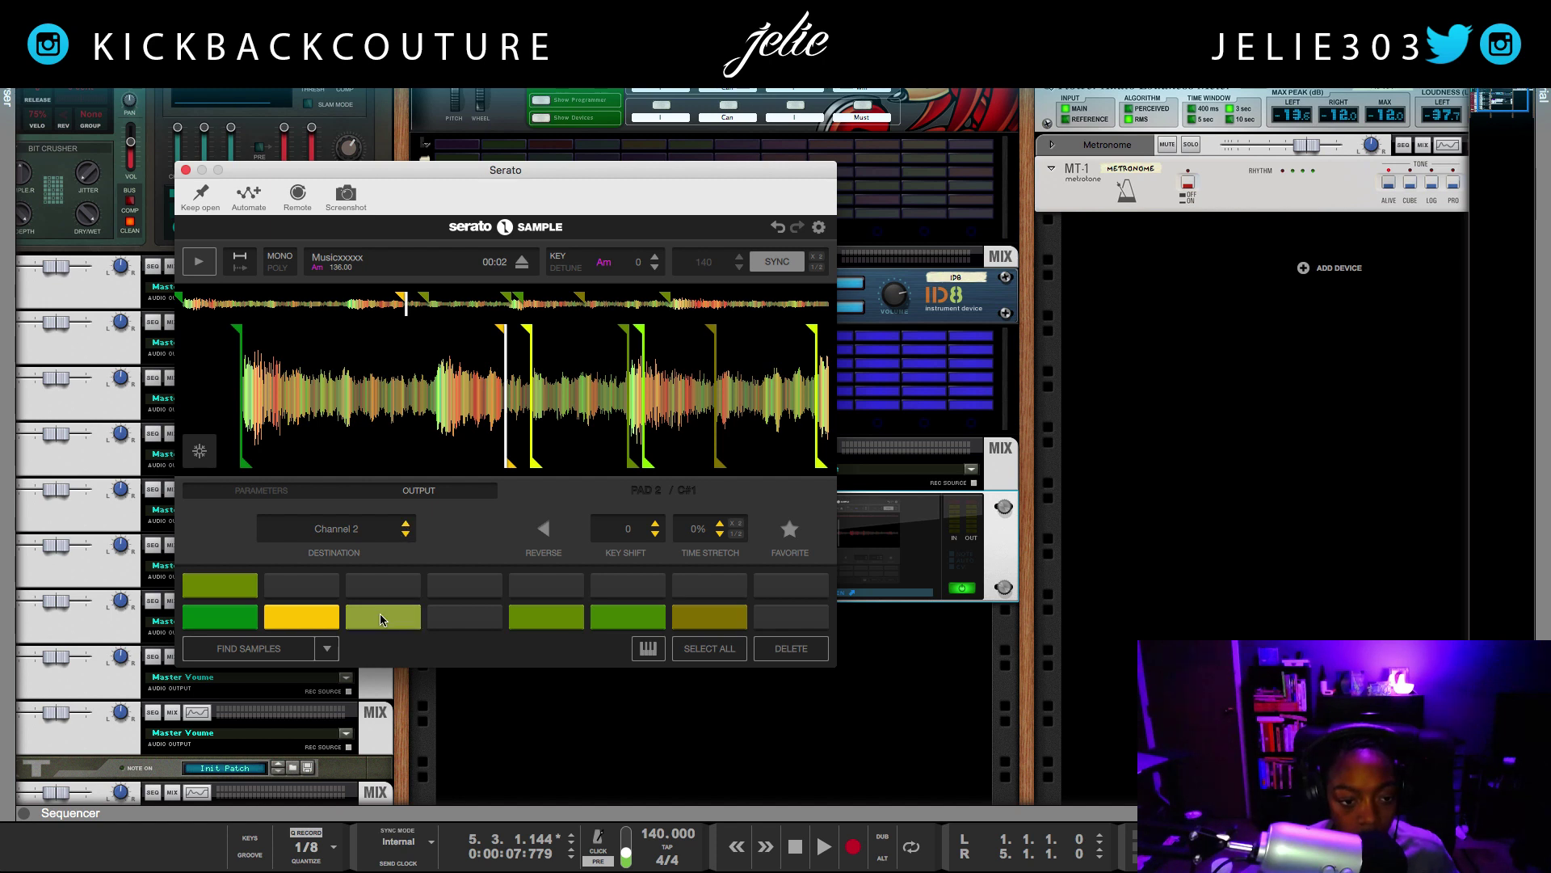
click(406, 529)
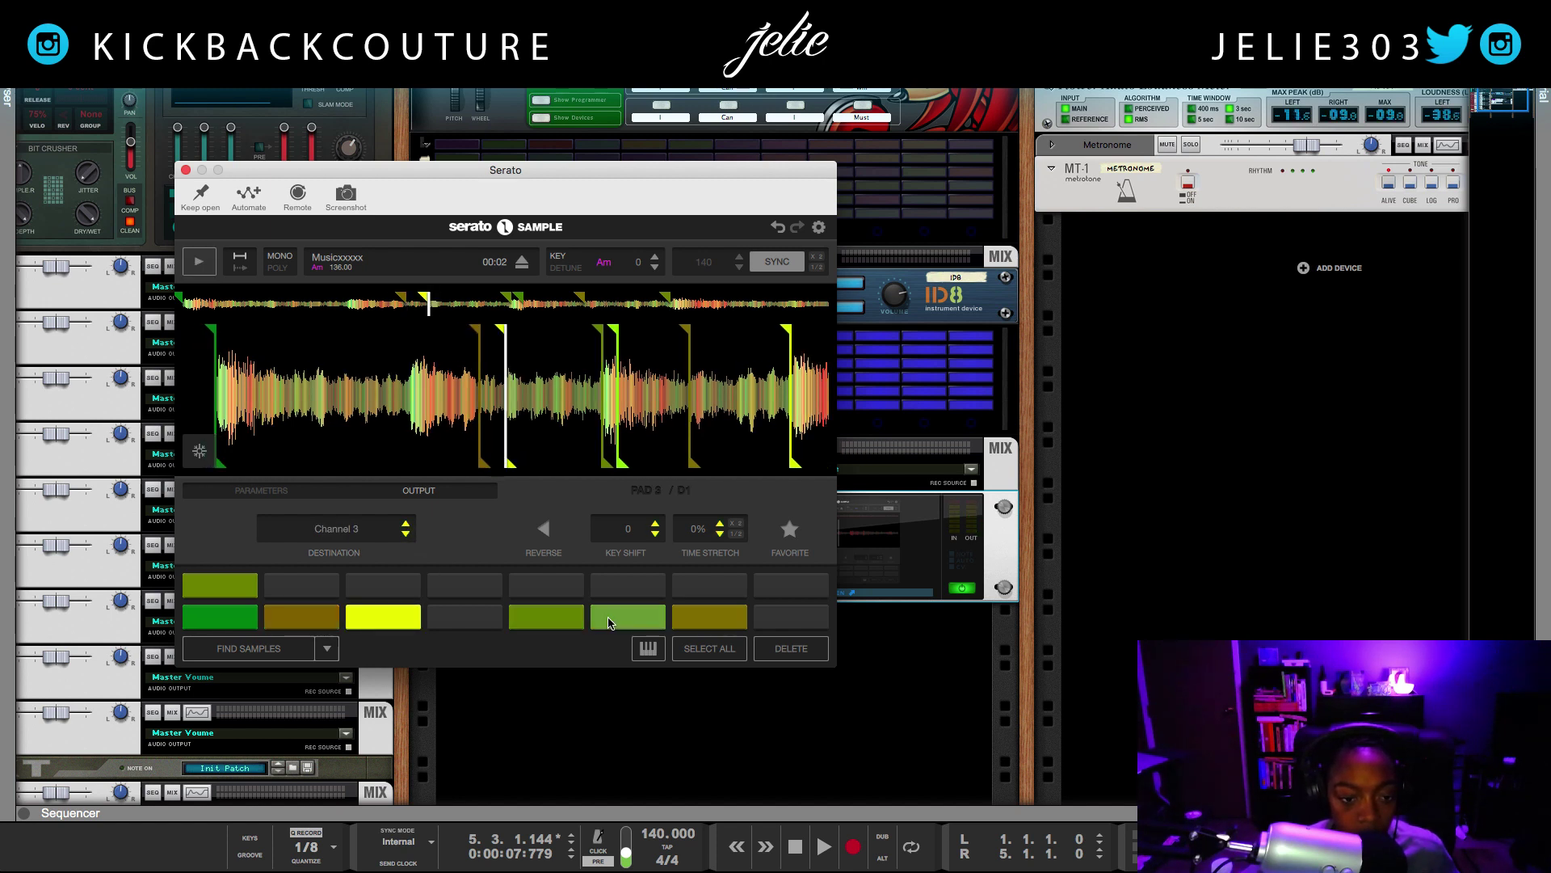
click(407, 530)
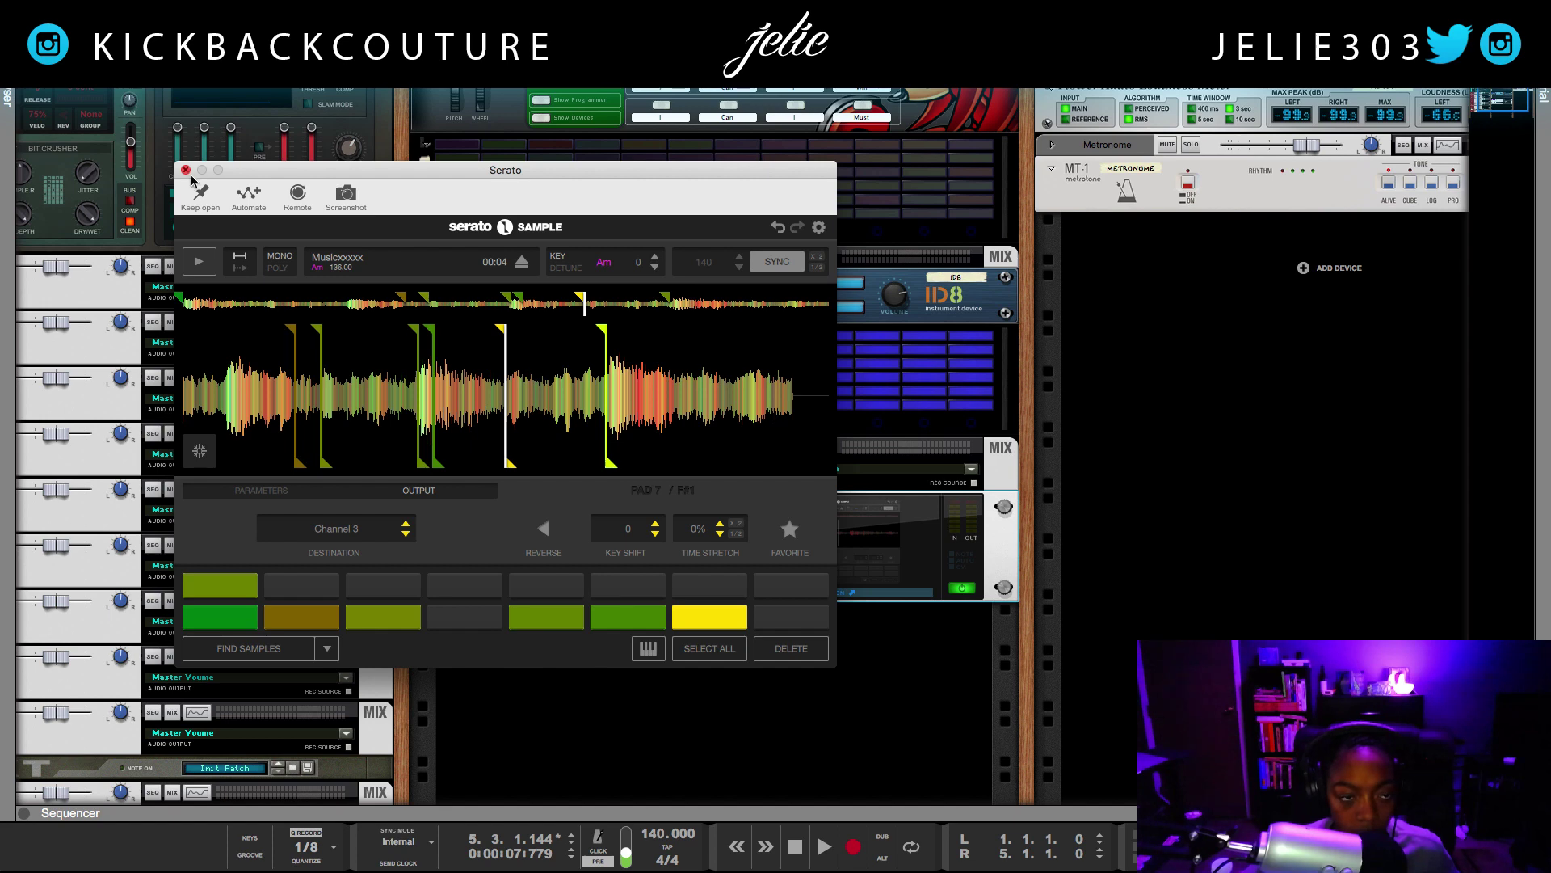
drag(333, 175, 413, 134)
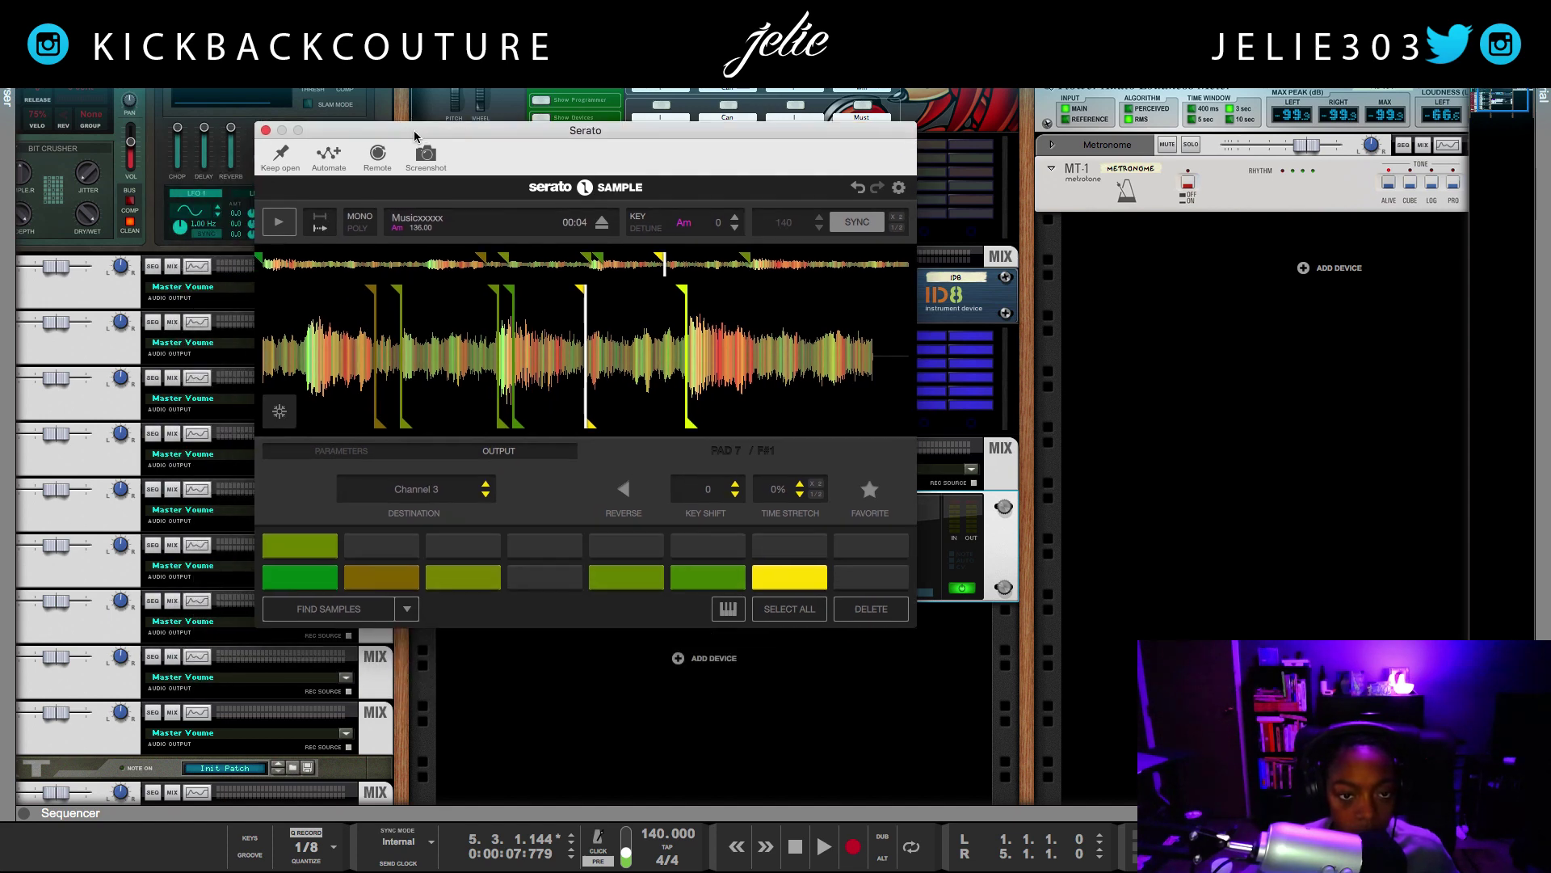
click(268, 130)
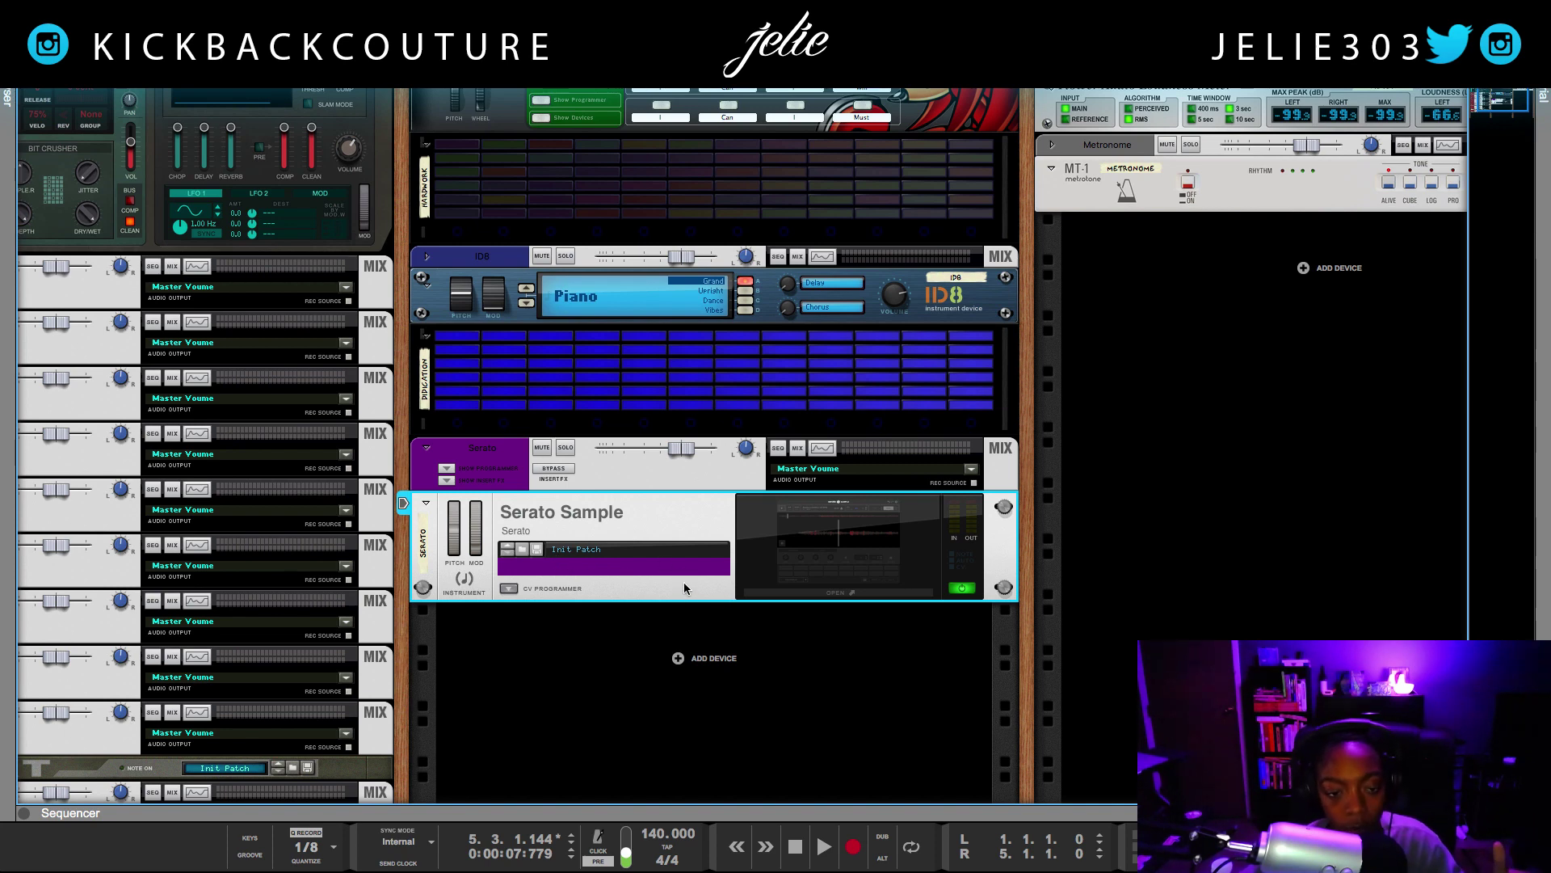
click(445, 480)
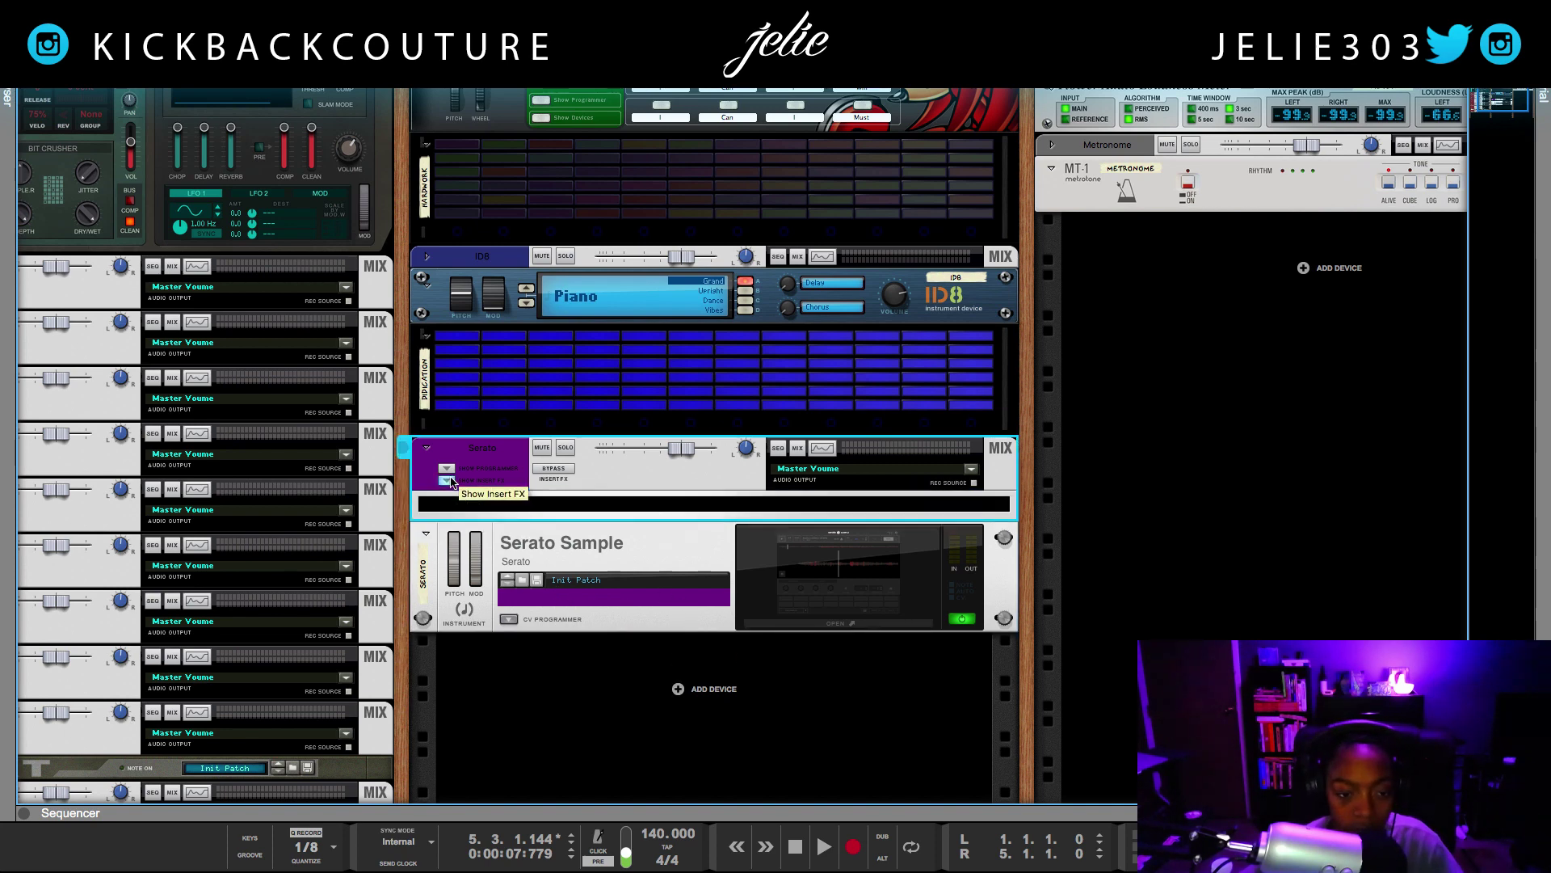
click(447, 480)
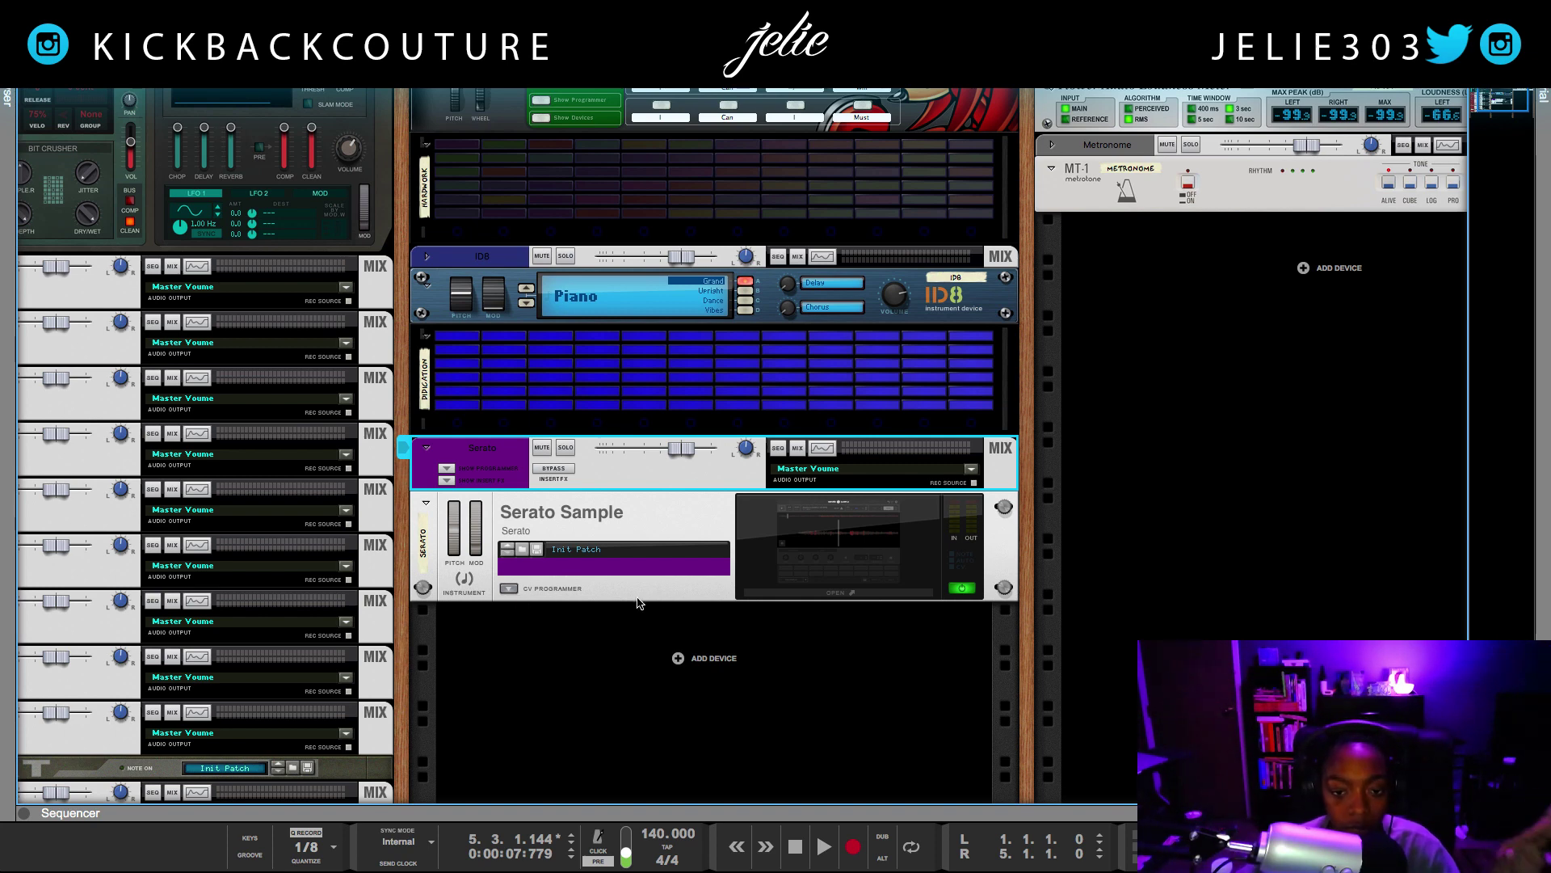
click(563, 637)
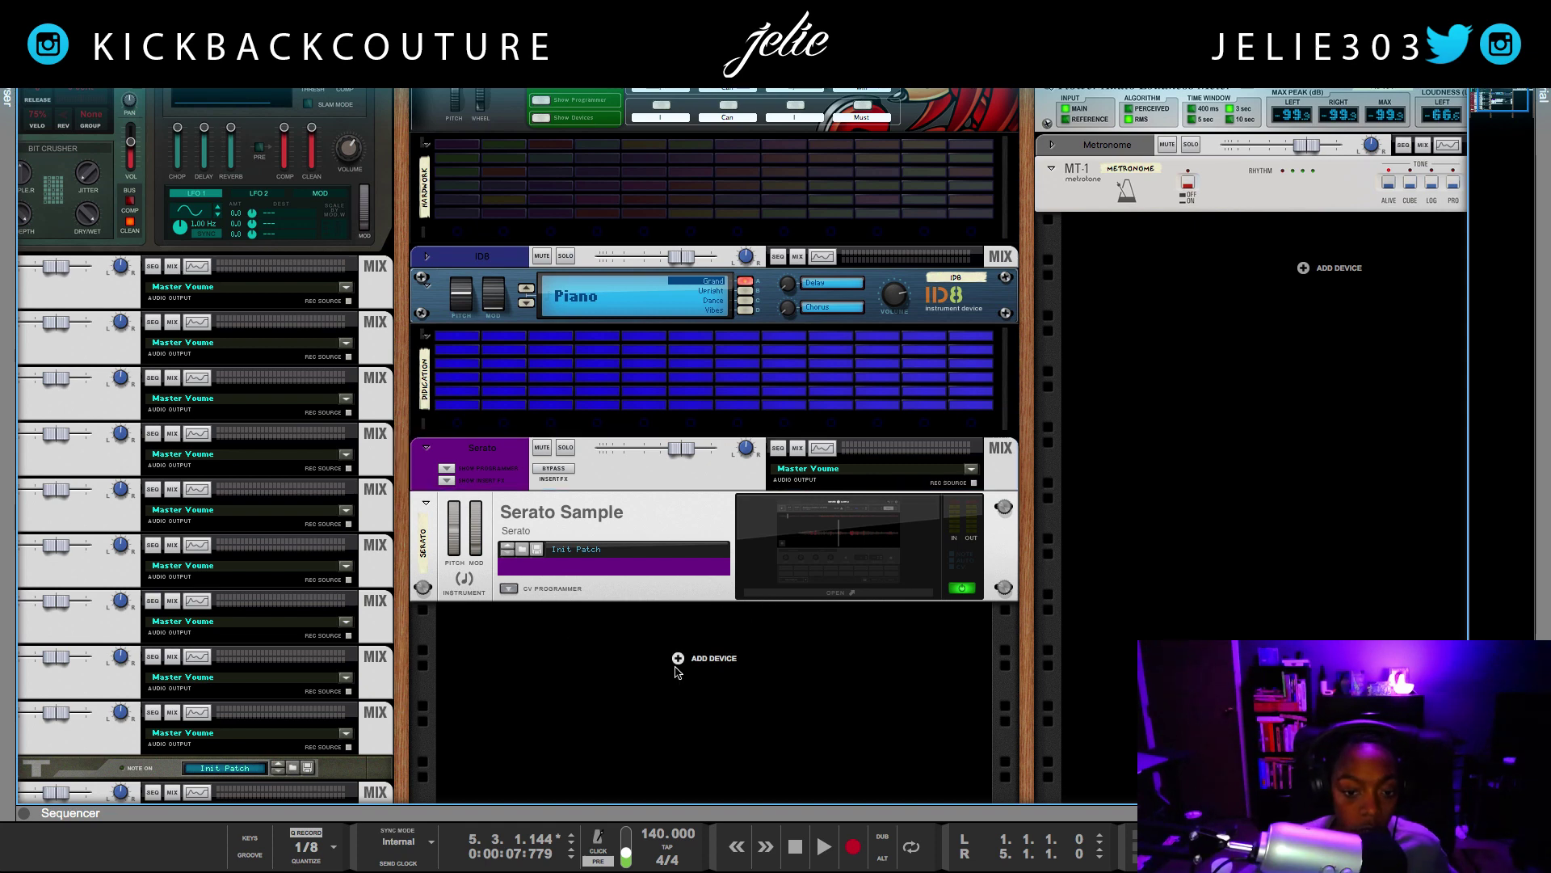
Step: Create a mix channel below Serato Sample and duplicate it twice, making three channels
right_click(637, 657)
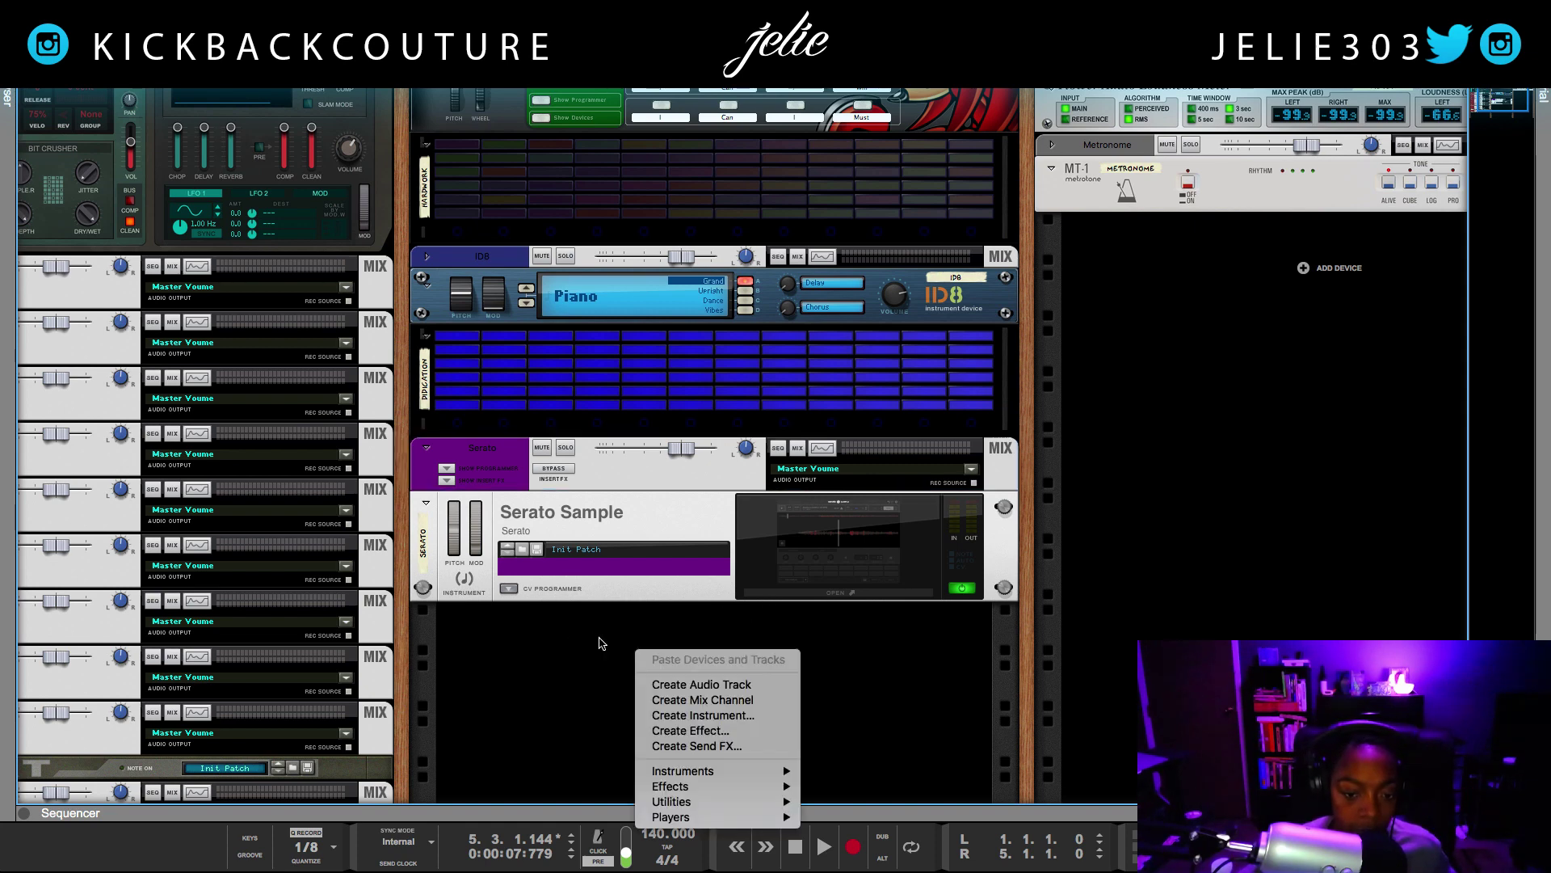
click(699, 704)
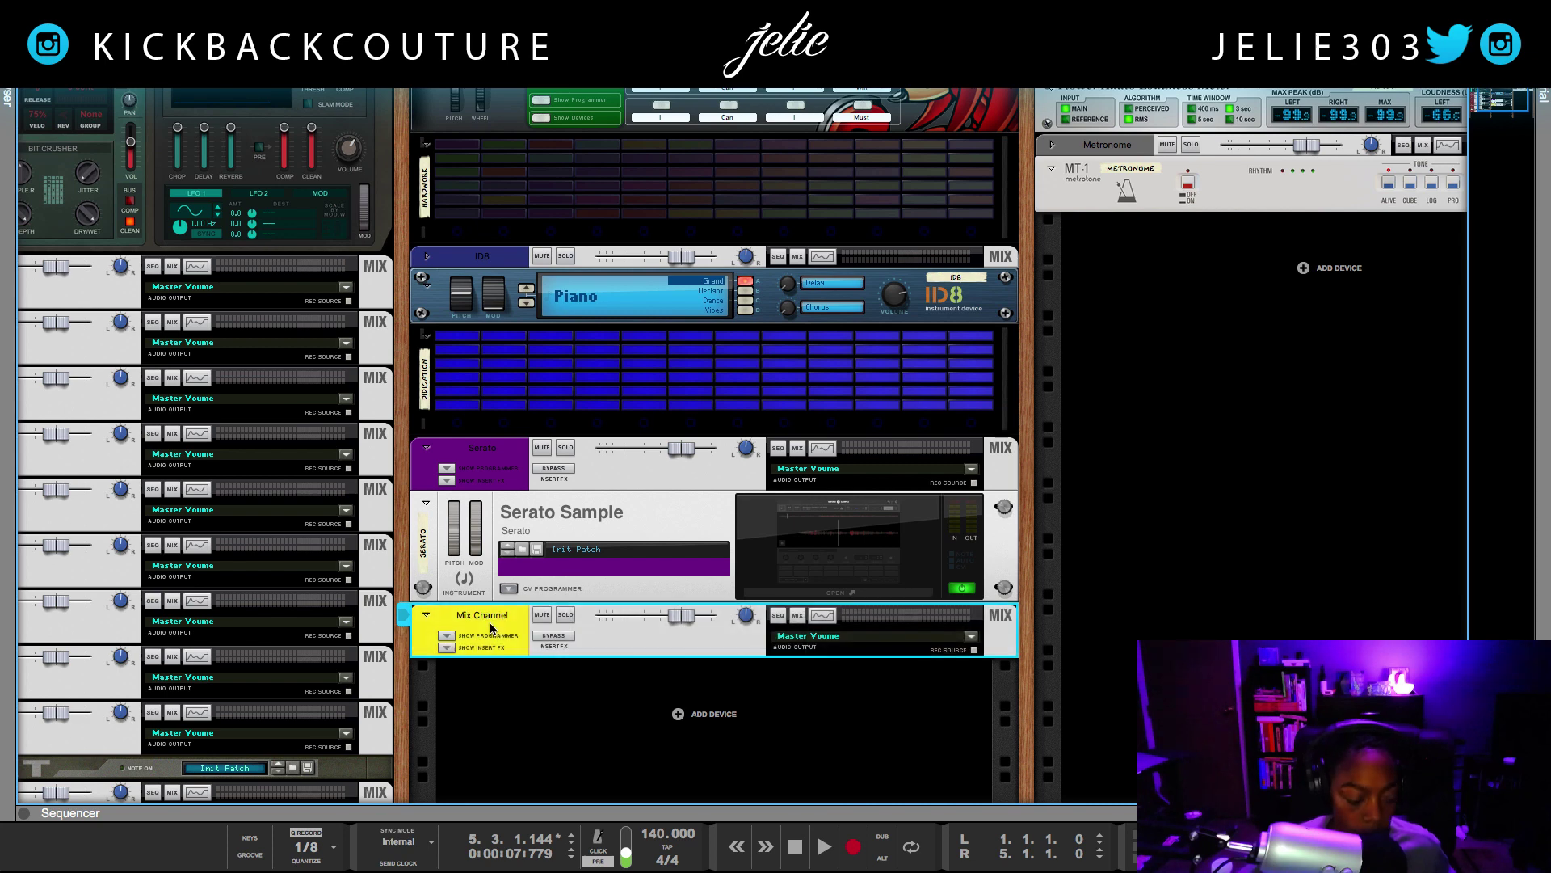
key(ctrl+d)
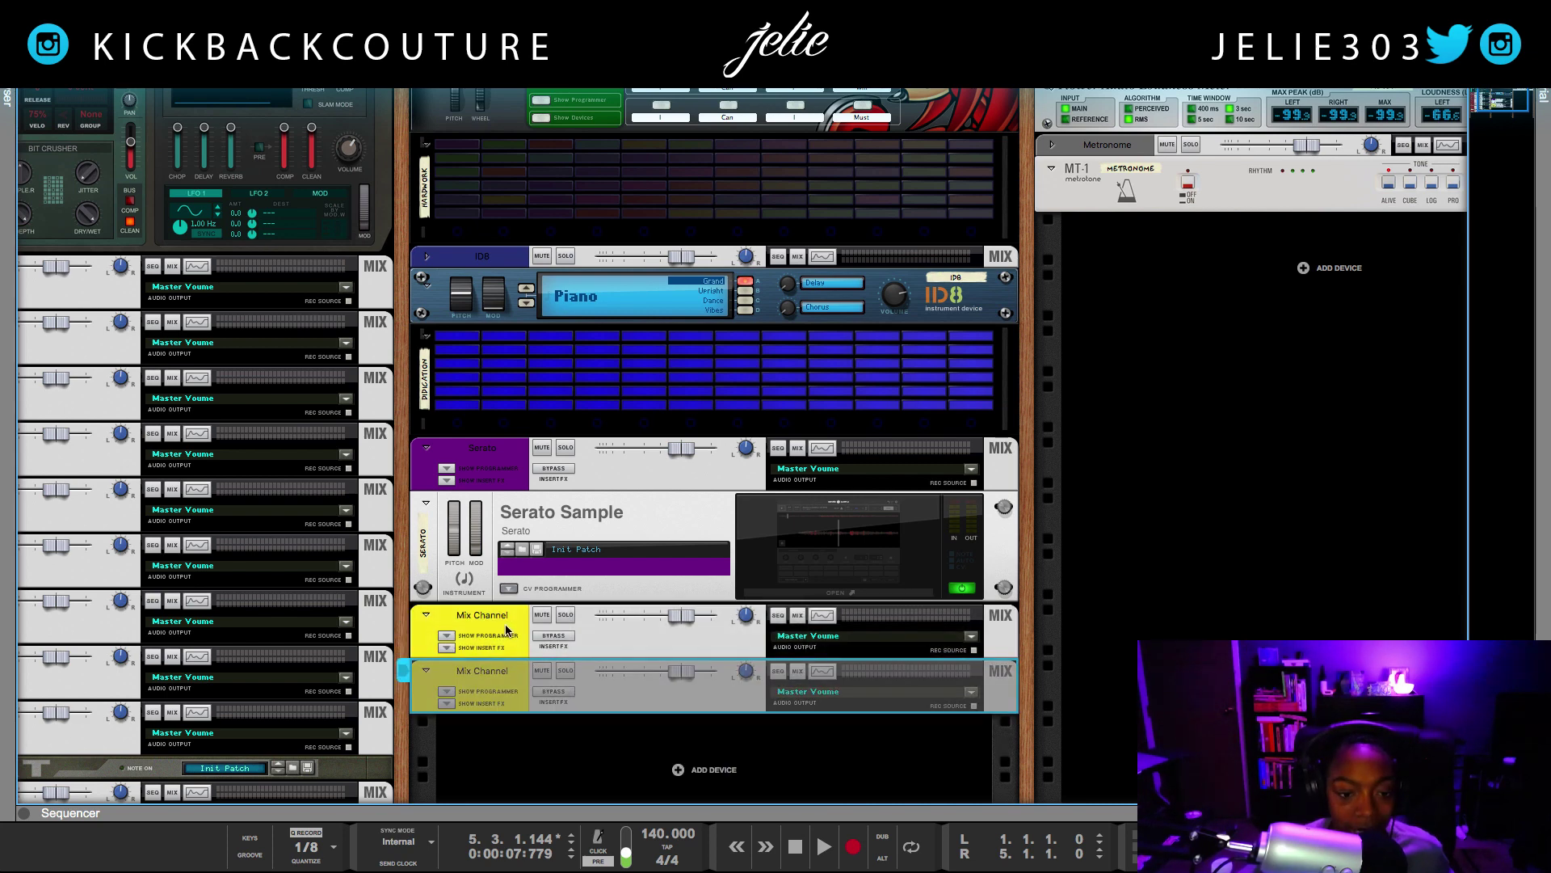
key(ctrl+d)
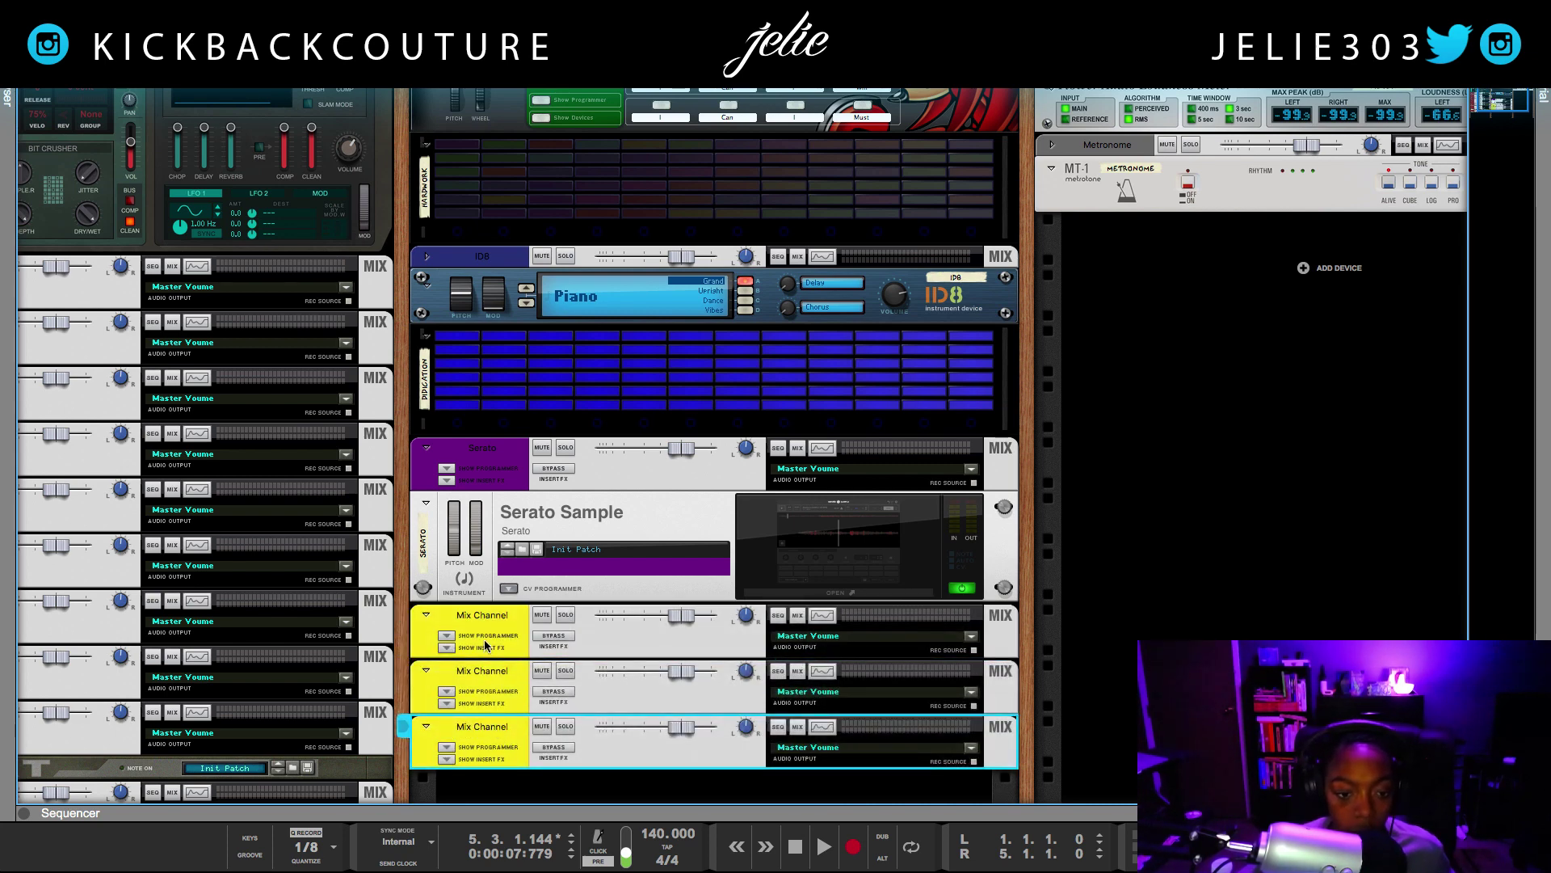
Step: Rename the three mix channels FX1, FX2 and FX3
double_click(482, 616)
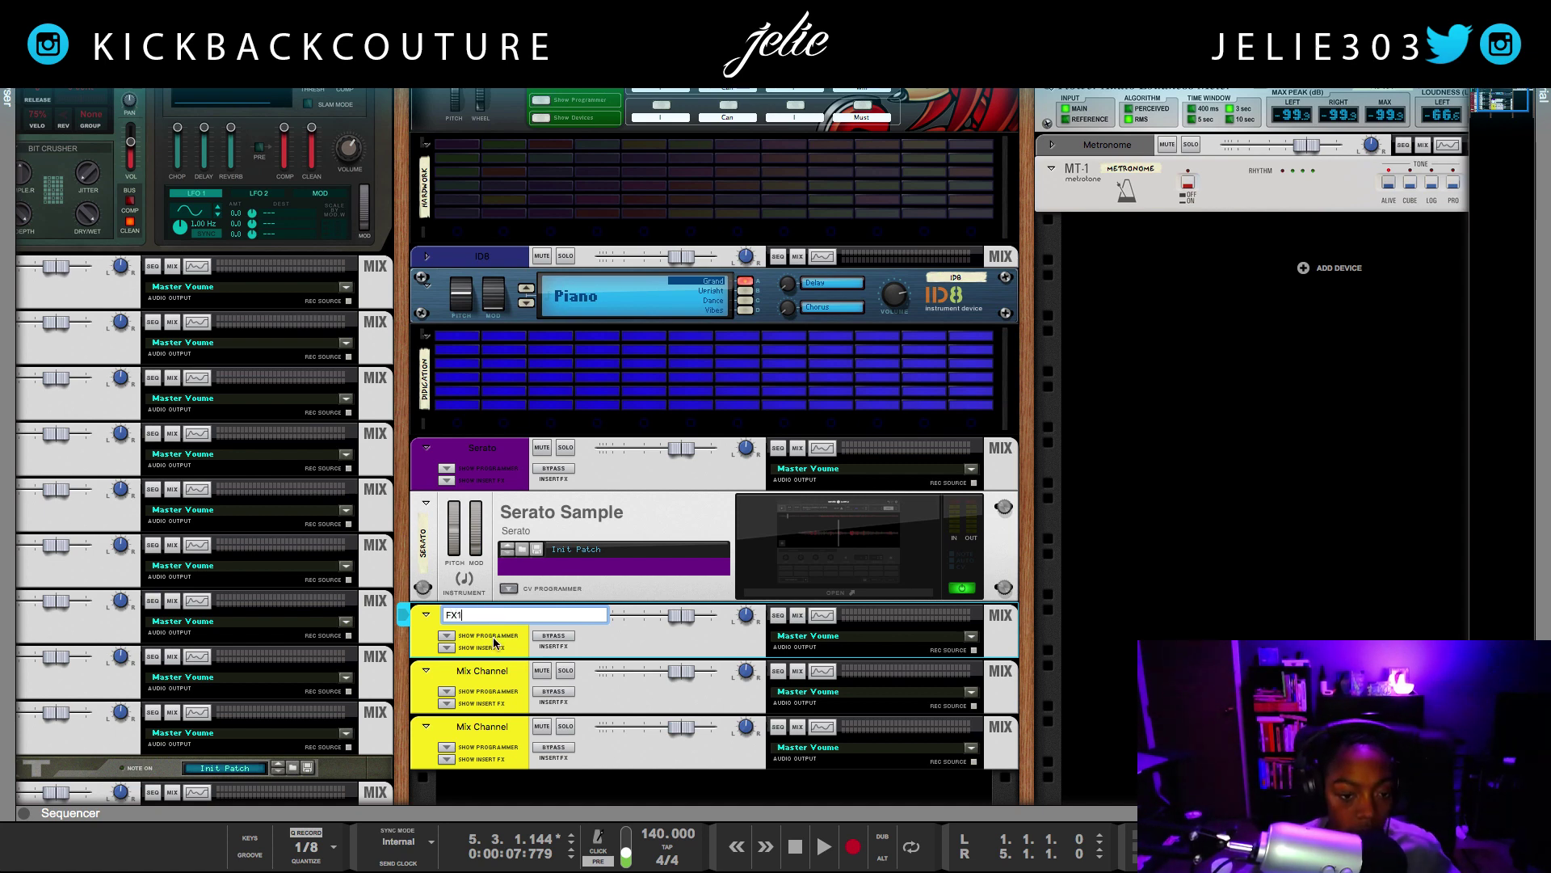
key(Return)
double_click(493, 672)
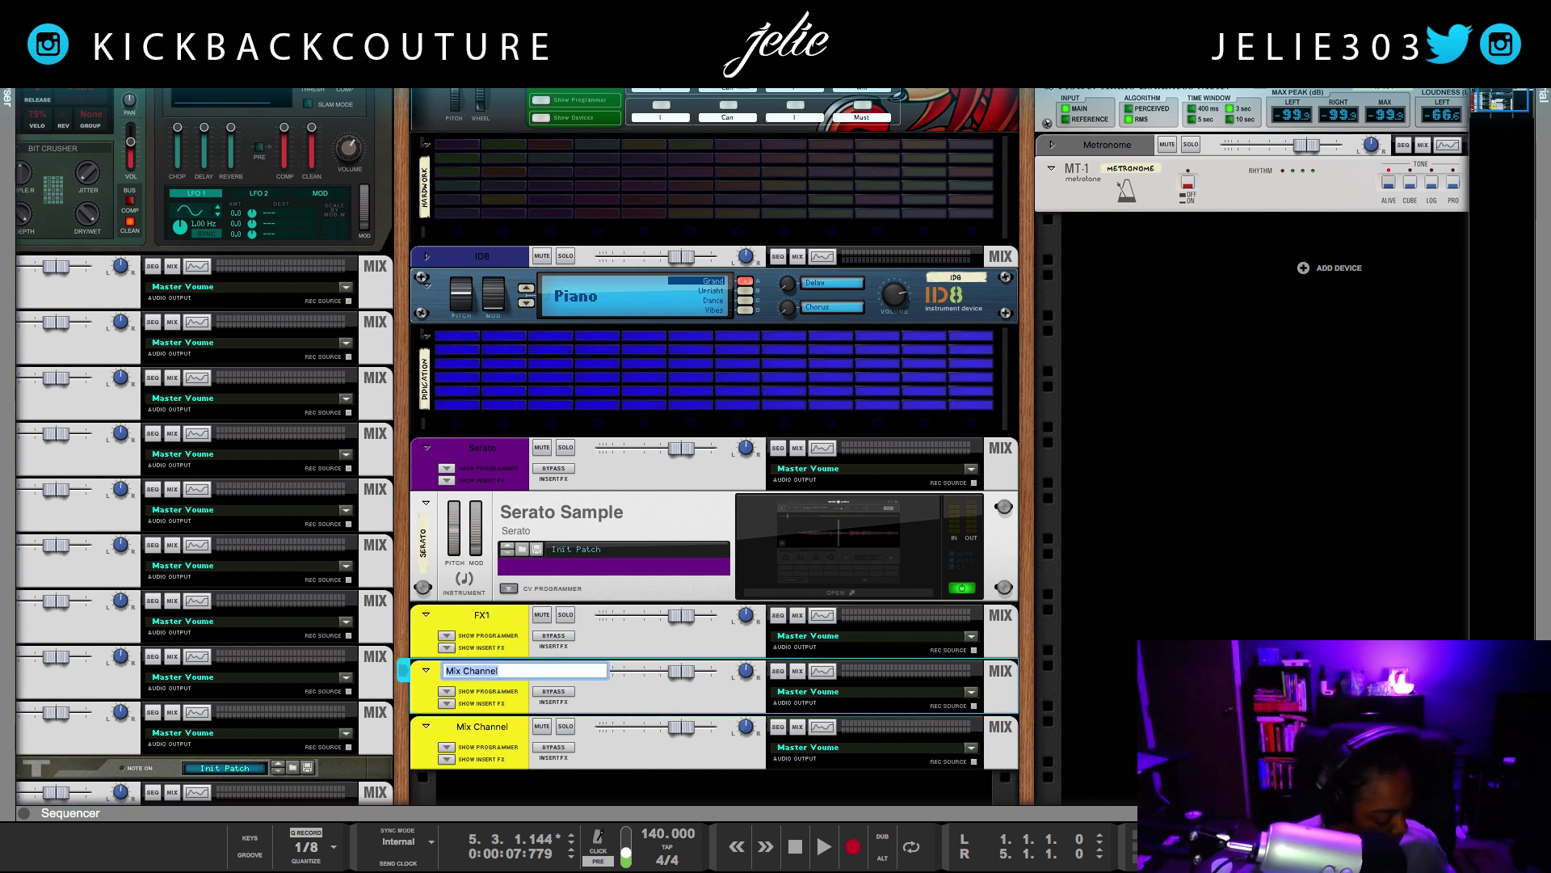
text(FX2)
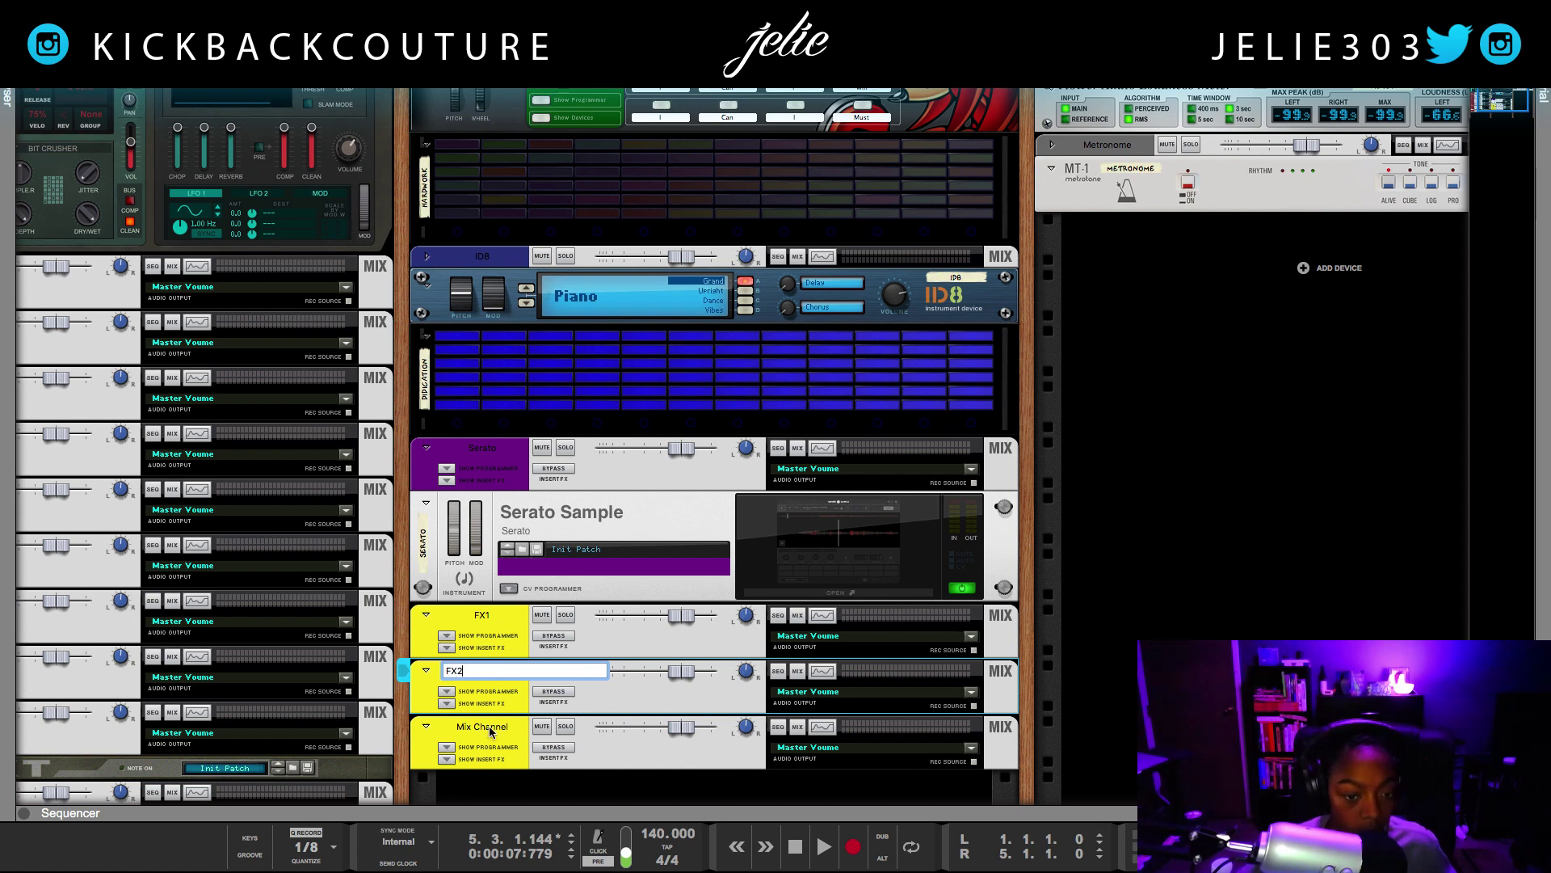
key(Return)
double_click(491, 728)
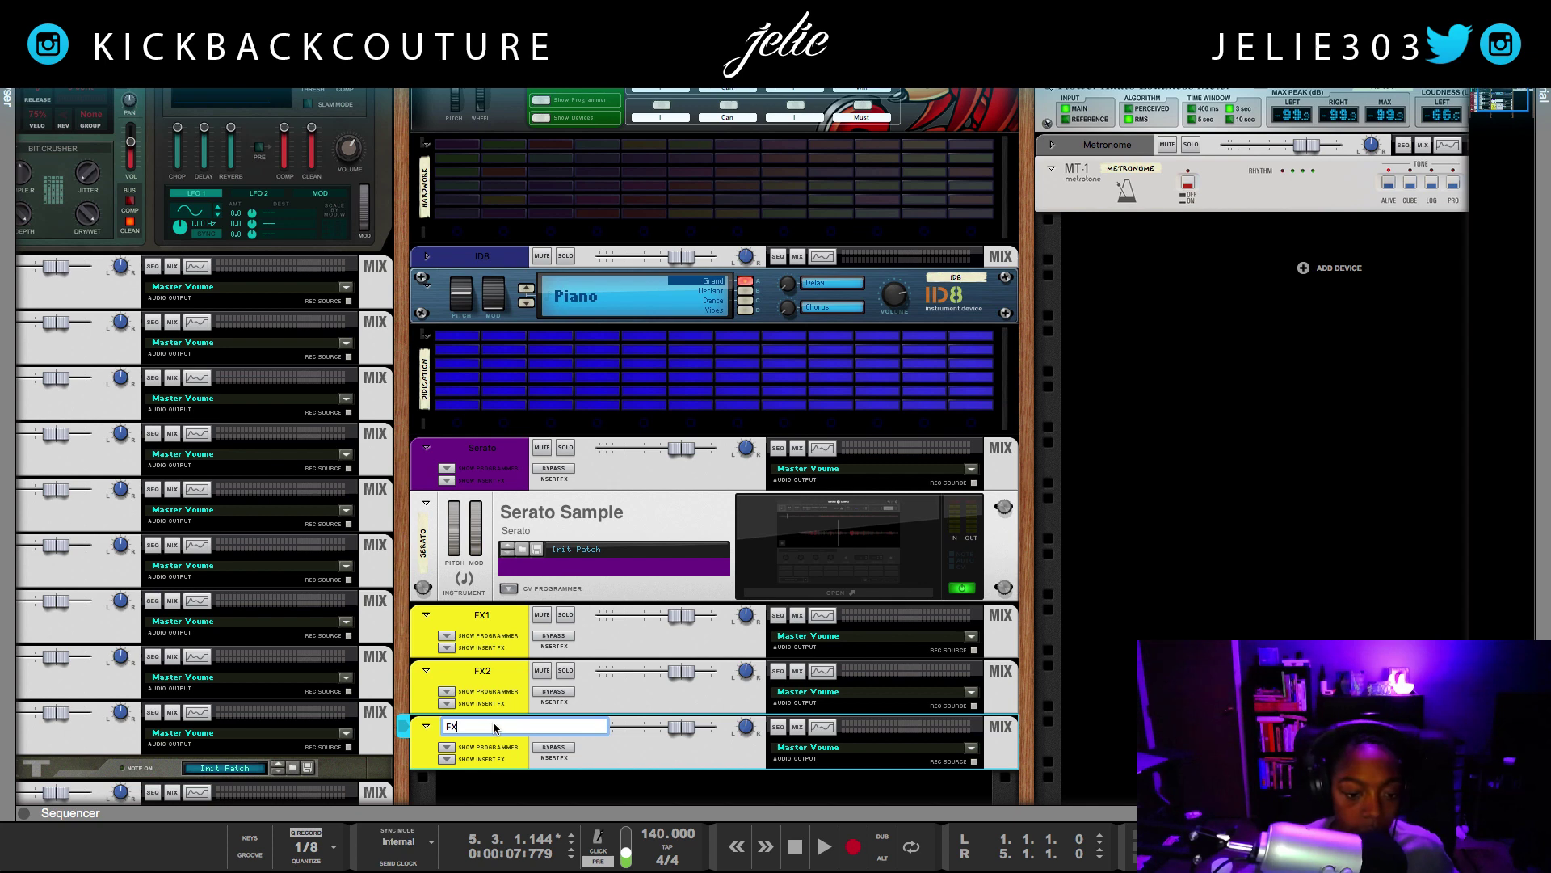
key(Return)
Step: Colour the FX1, FX2 and FX3 channels Slate Blue
click(491, 624)
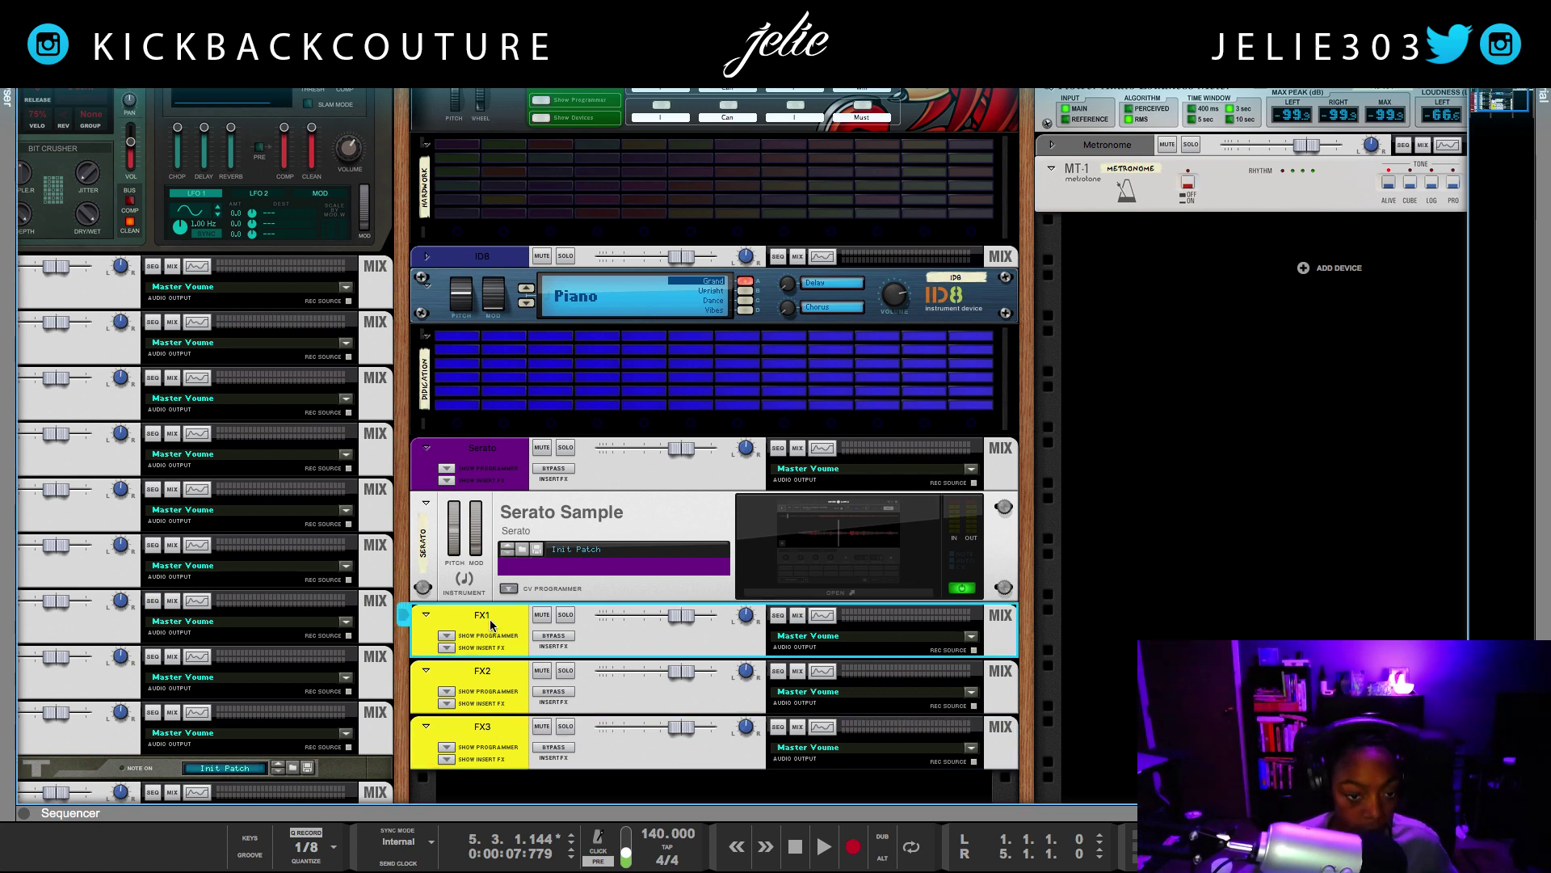
shift+click(507, 768)
right_click(503, 753)
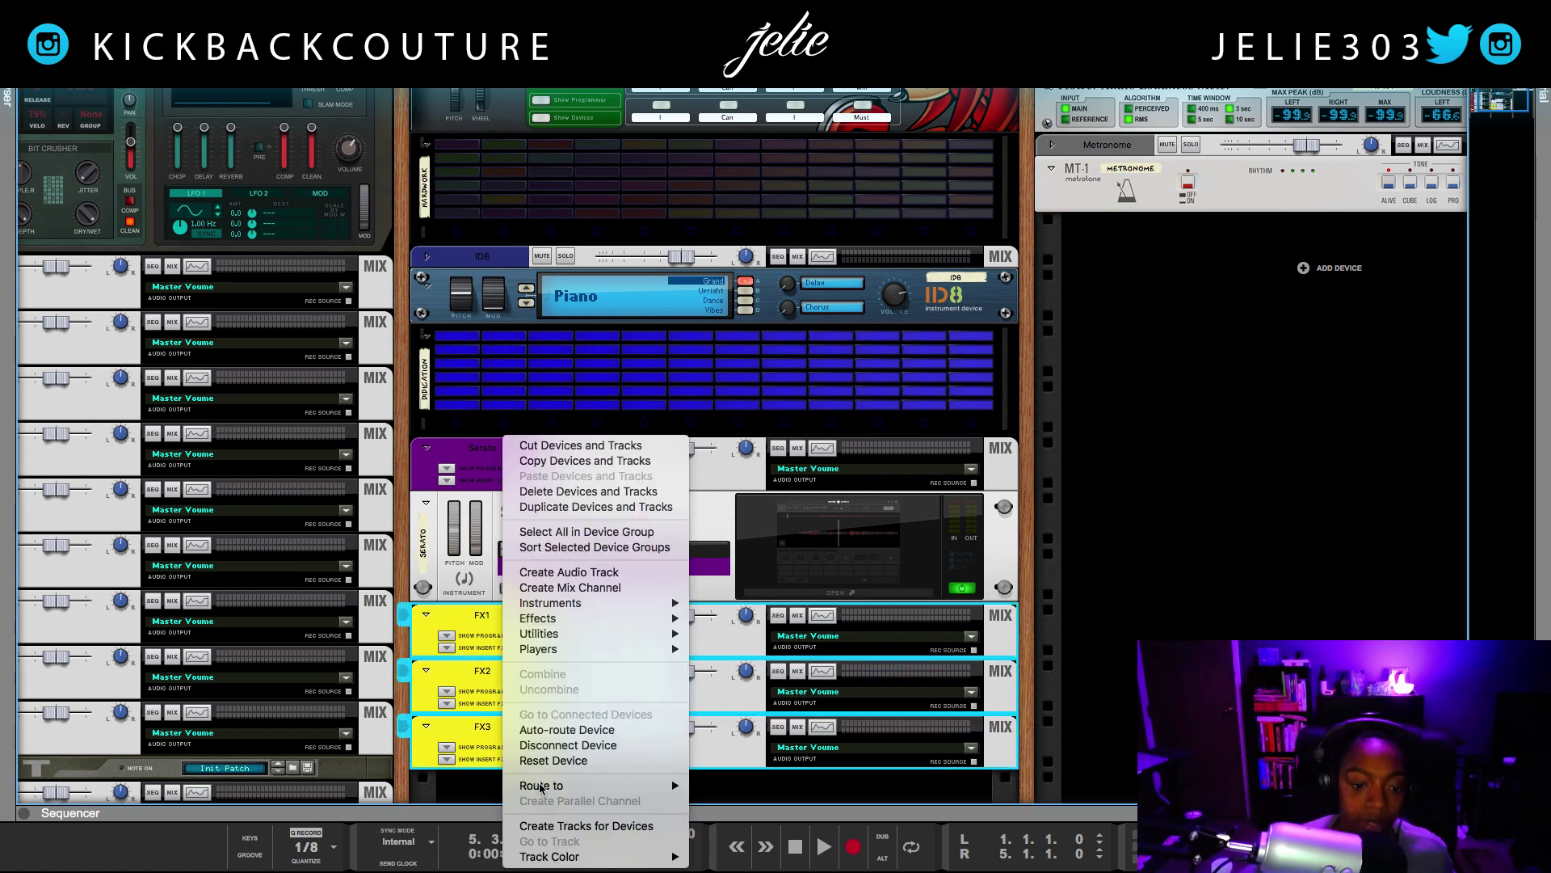
mouse_move(669, 856)
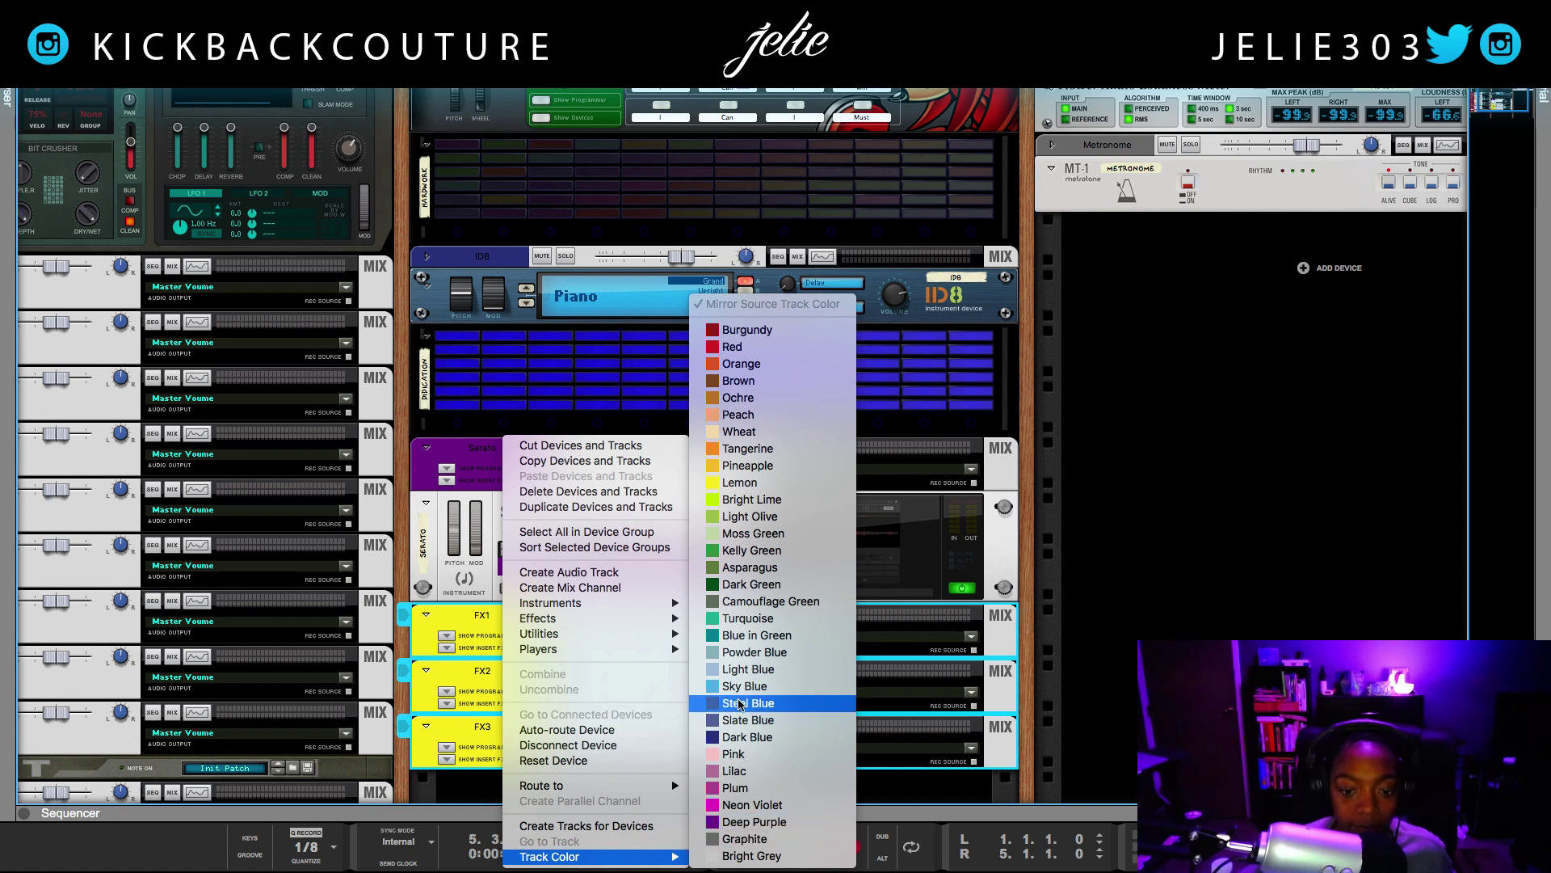
click(748, 723)
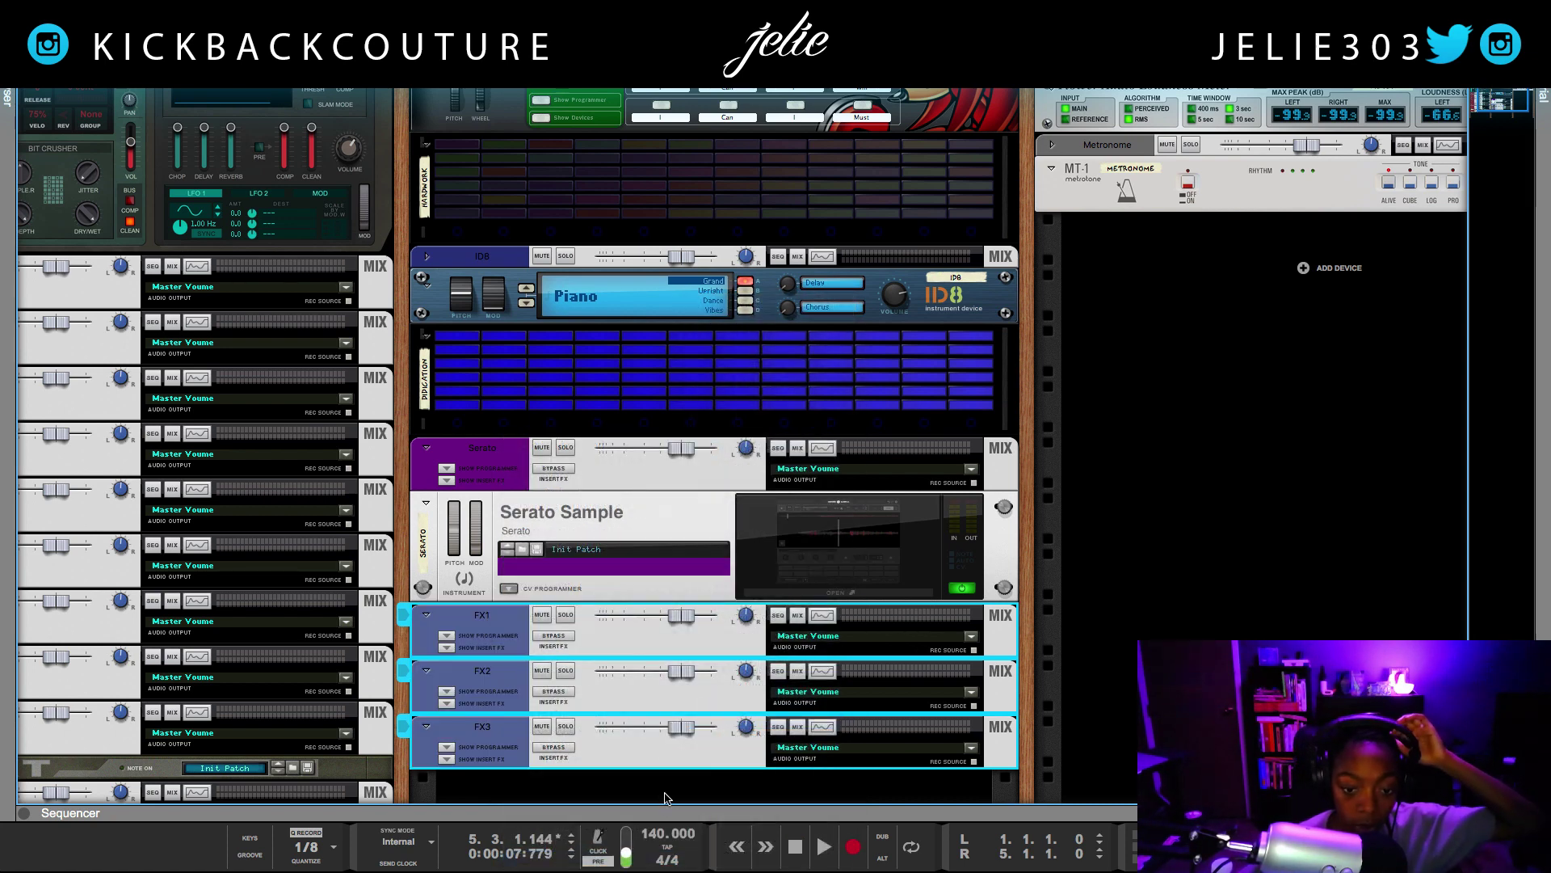
right_click(594, 723)
key(Escape)
Step: Solo FX1, preview Serato pad 1, then turn the rack around to its back panel
scroll(712, 323, down, 1)
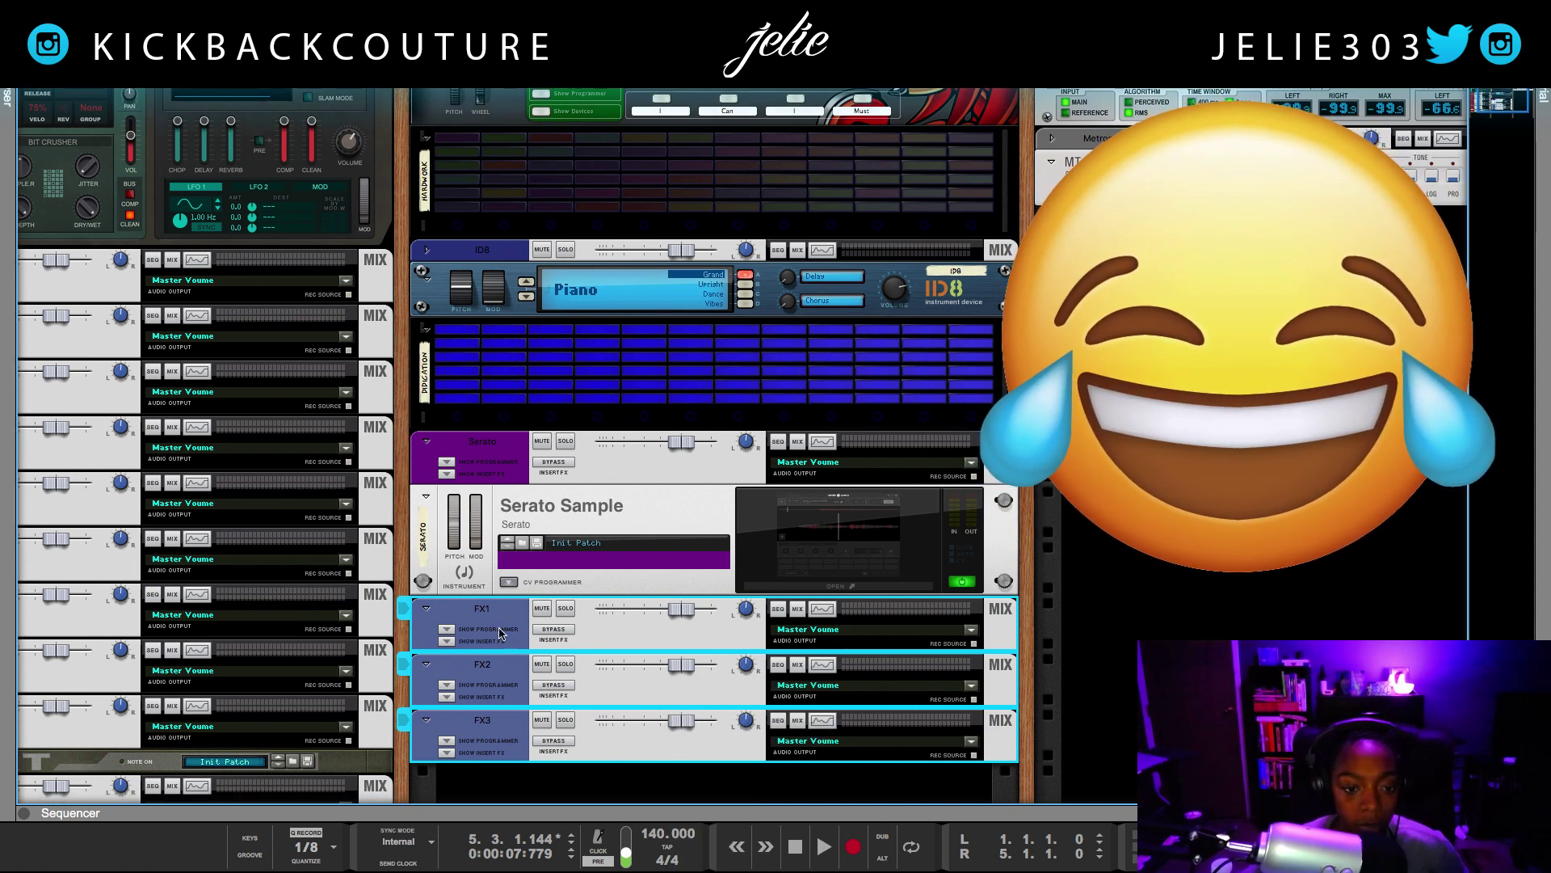
click(579, 608)
click(565, 608)
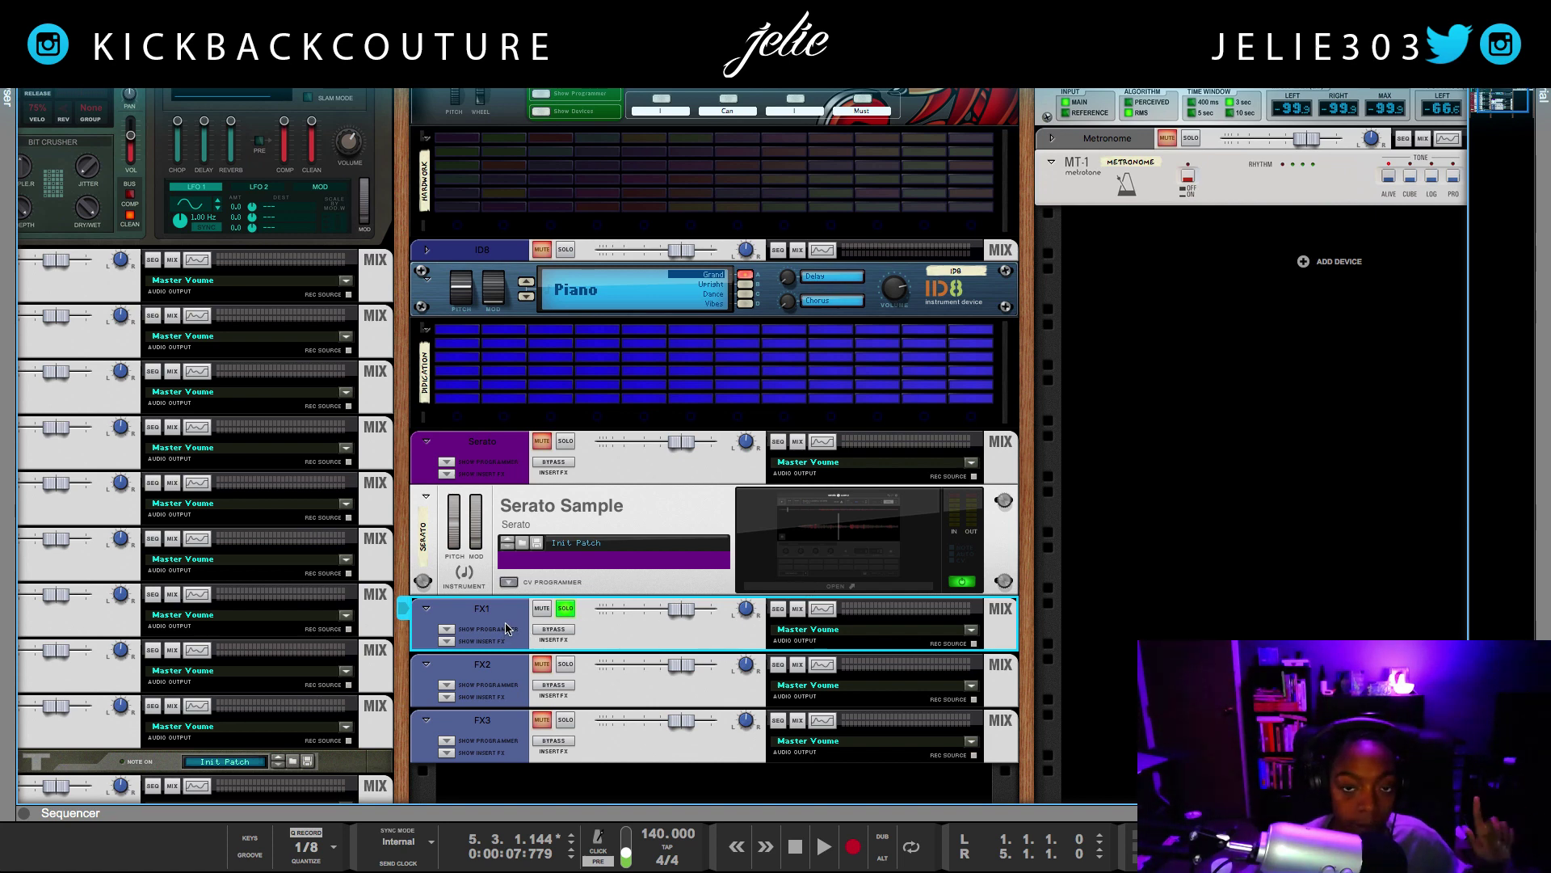
click(841, 589)
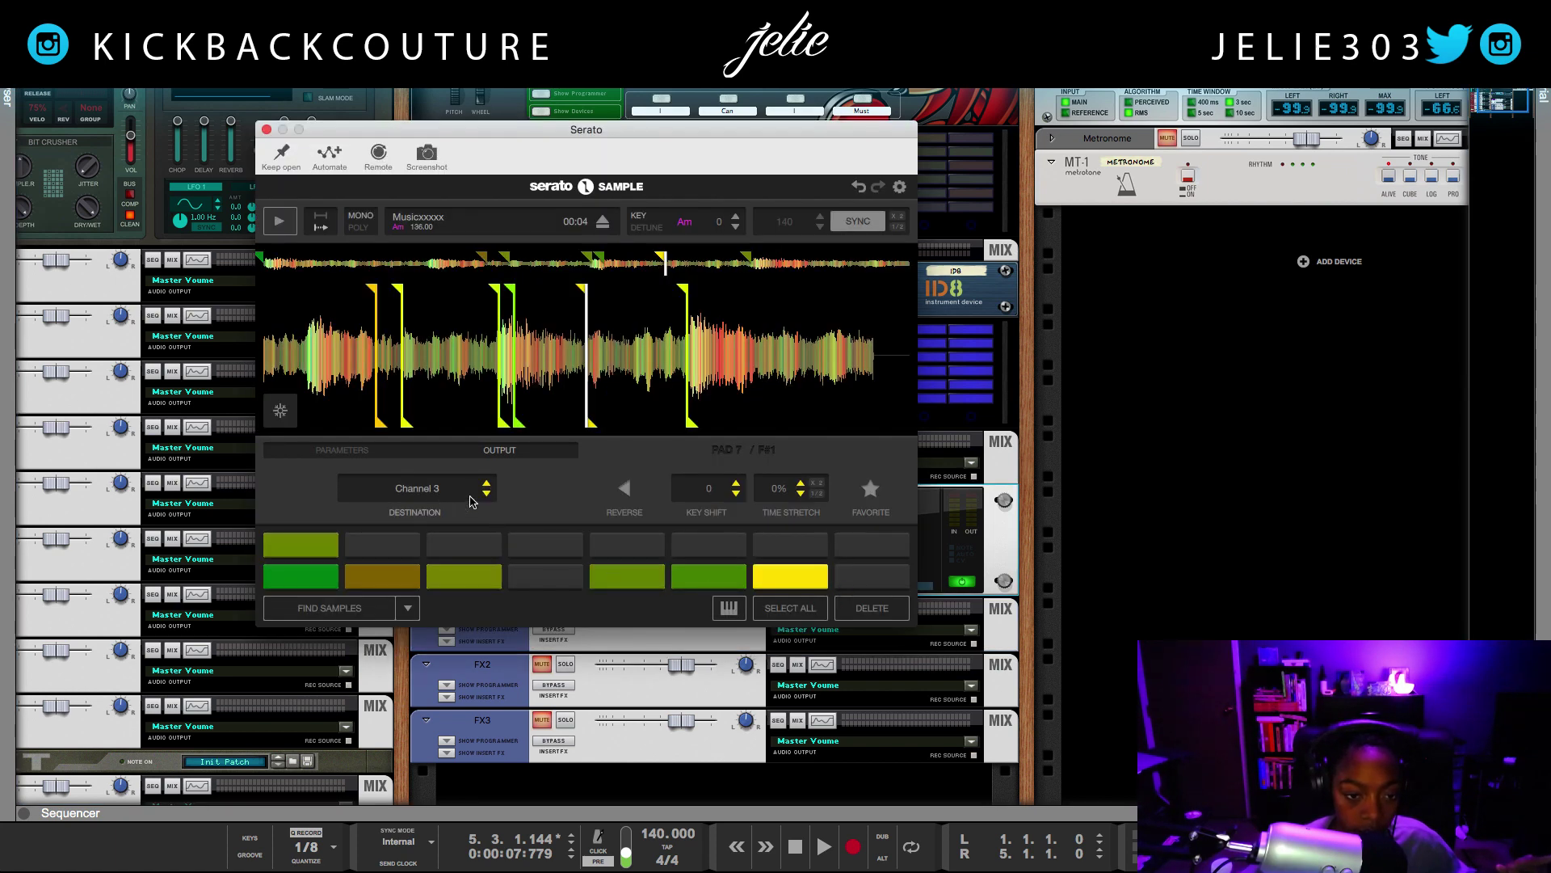
click(301, 577)
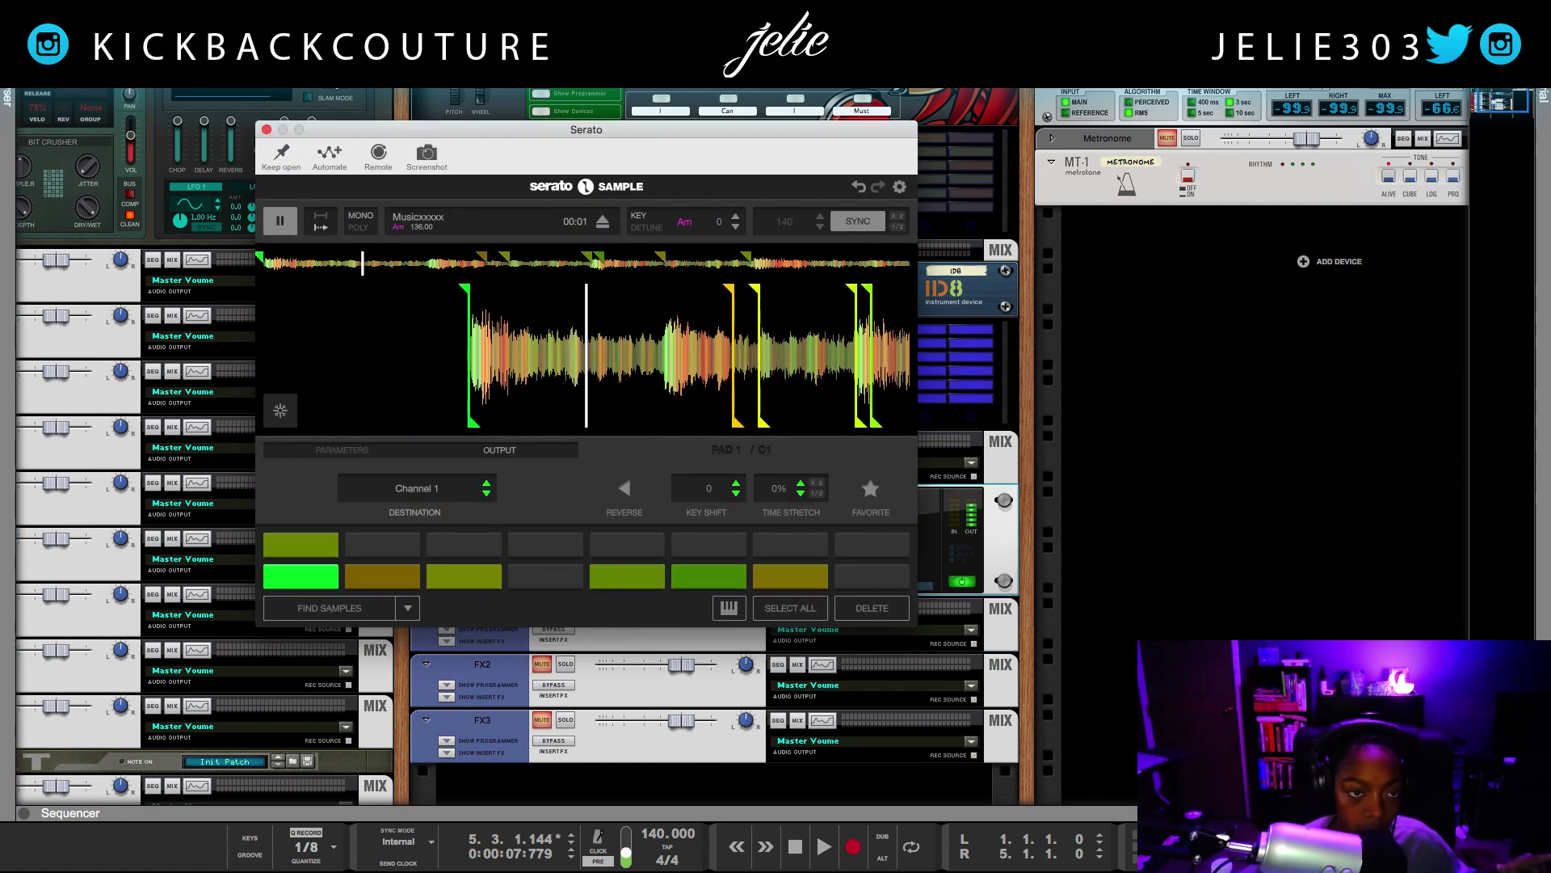
click(265, 129)
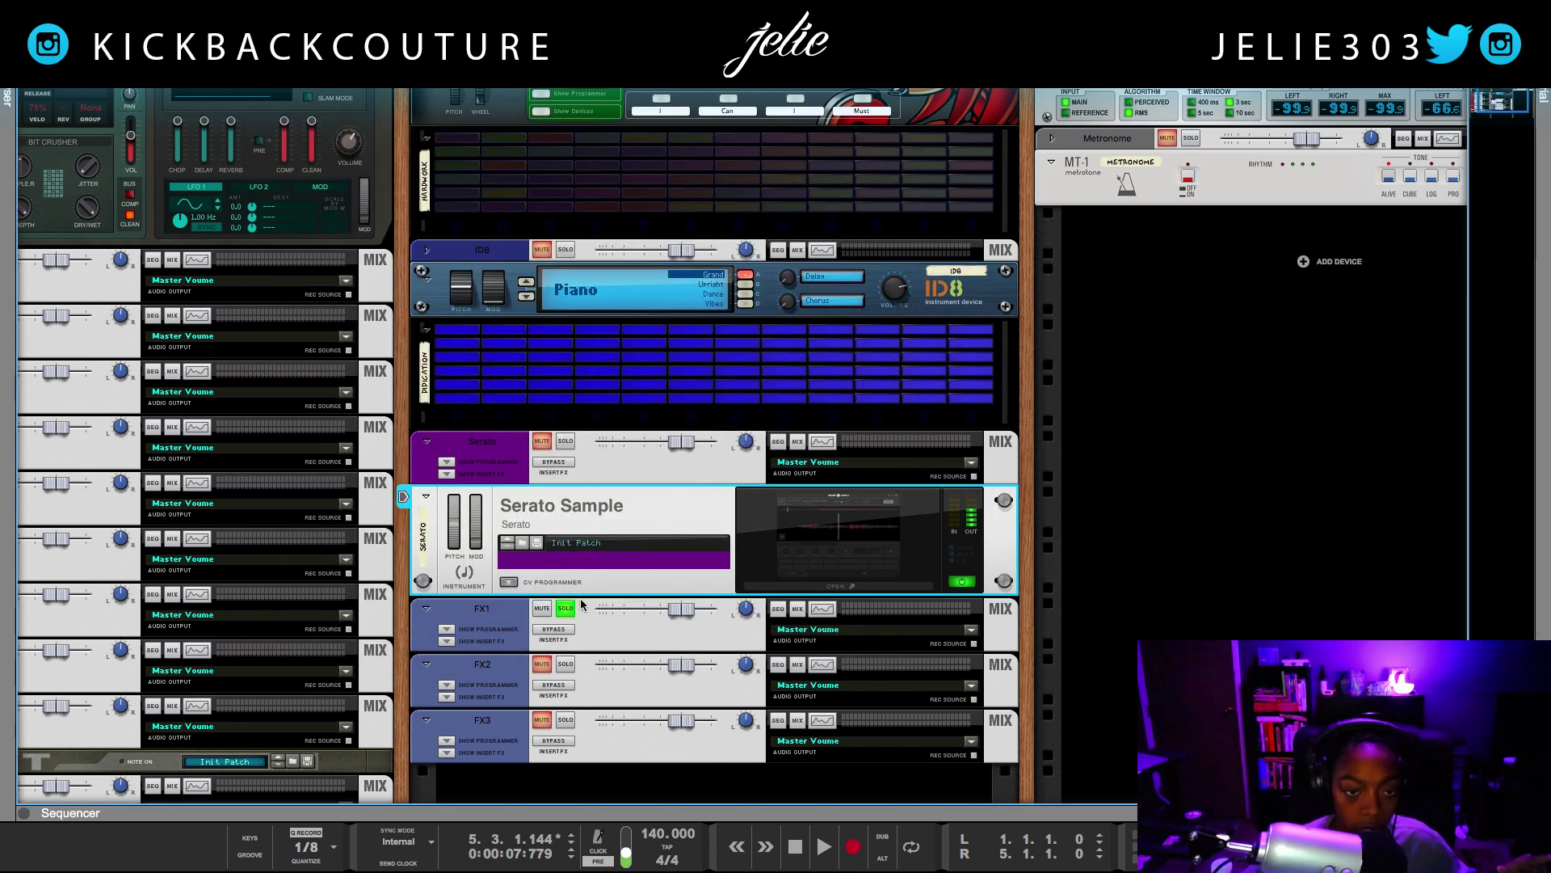
key(Tab)
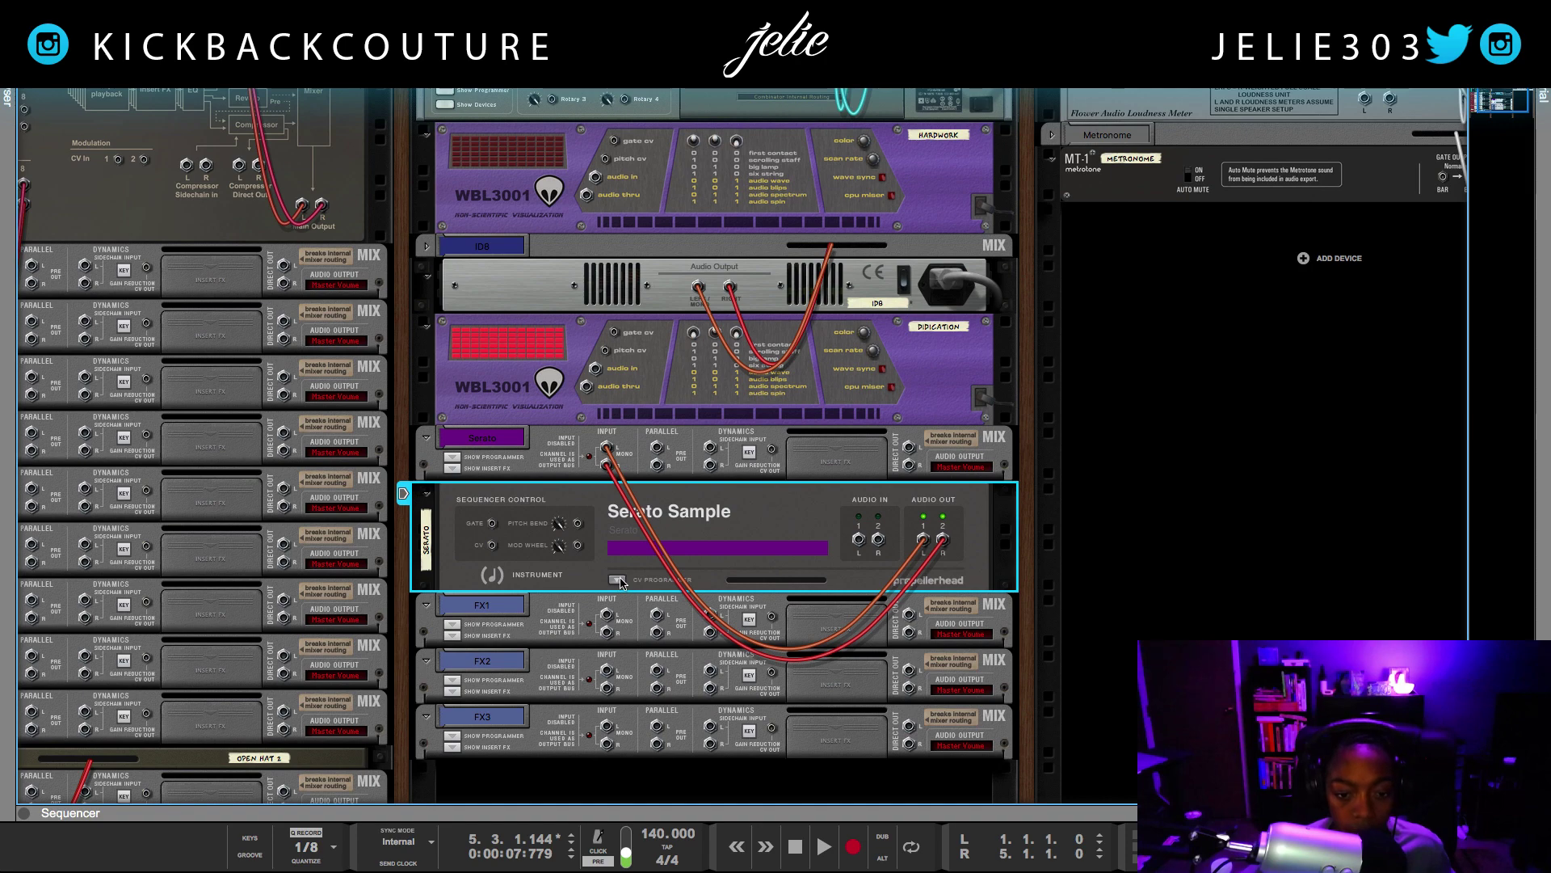
Step: Cable Serato's Optional Audio Out pairs 3/4, 5/6 and 7/8 into the FX1, FX2 and FX3 inputs
click(618, 580)
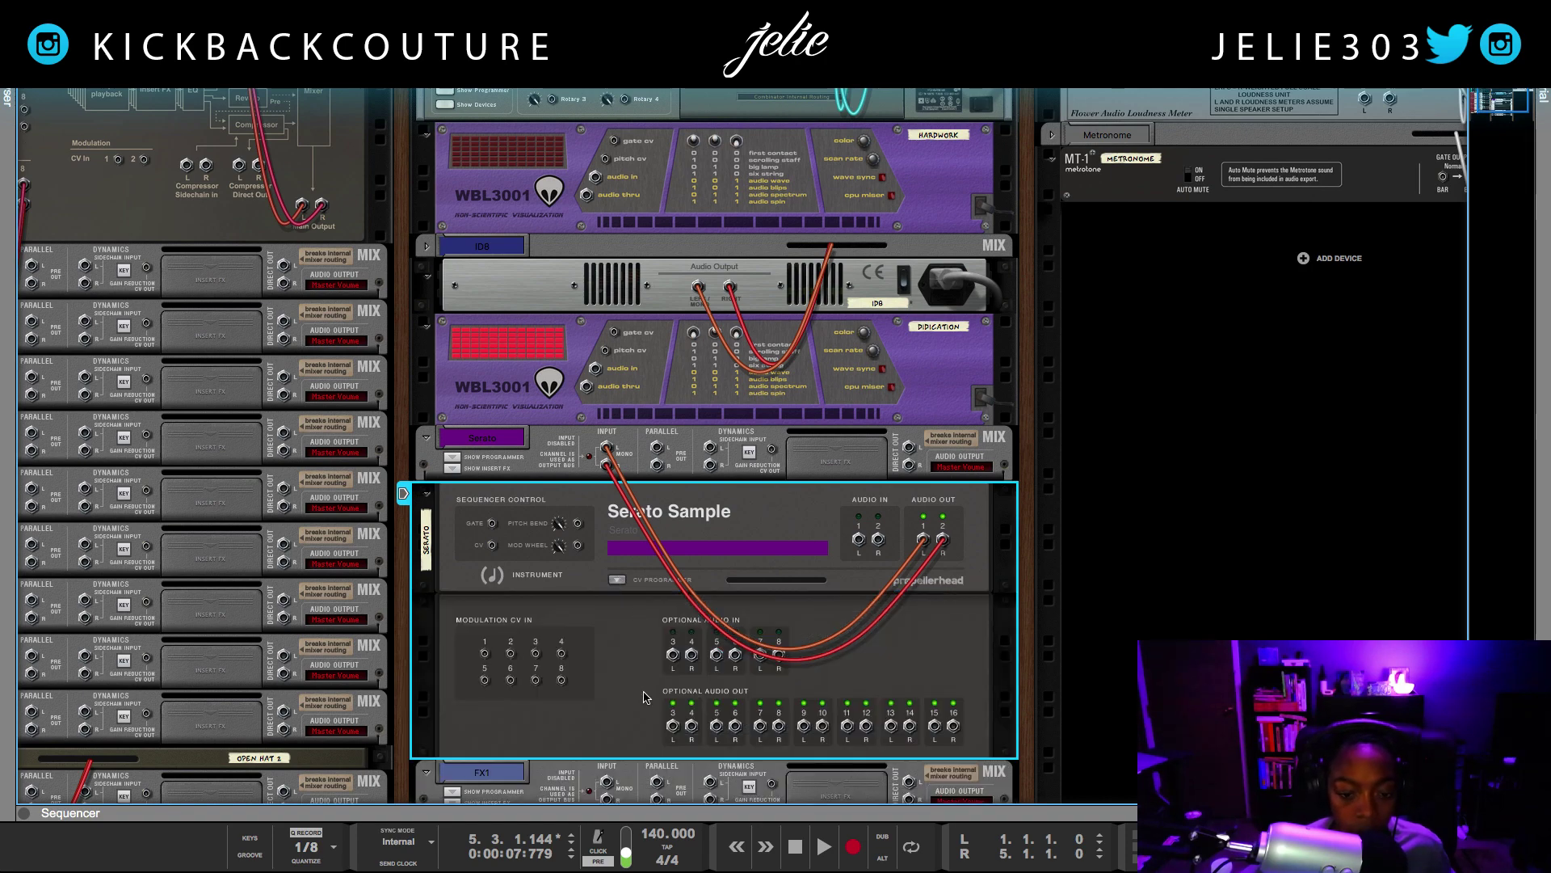
scroll(644, 696, down, 3)
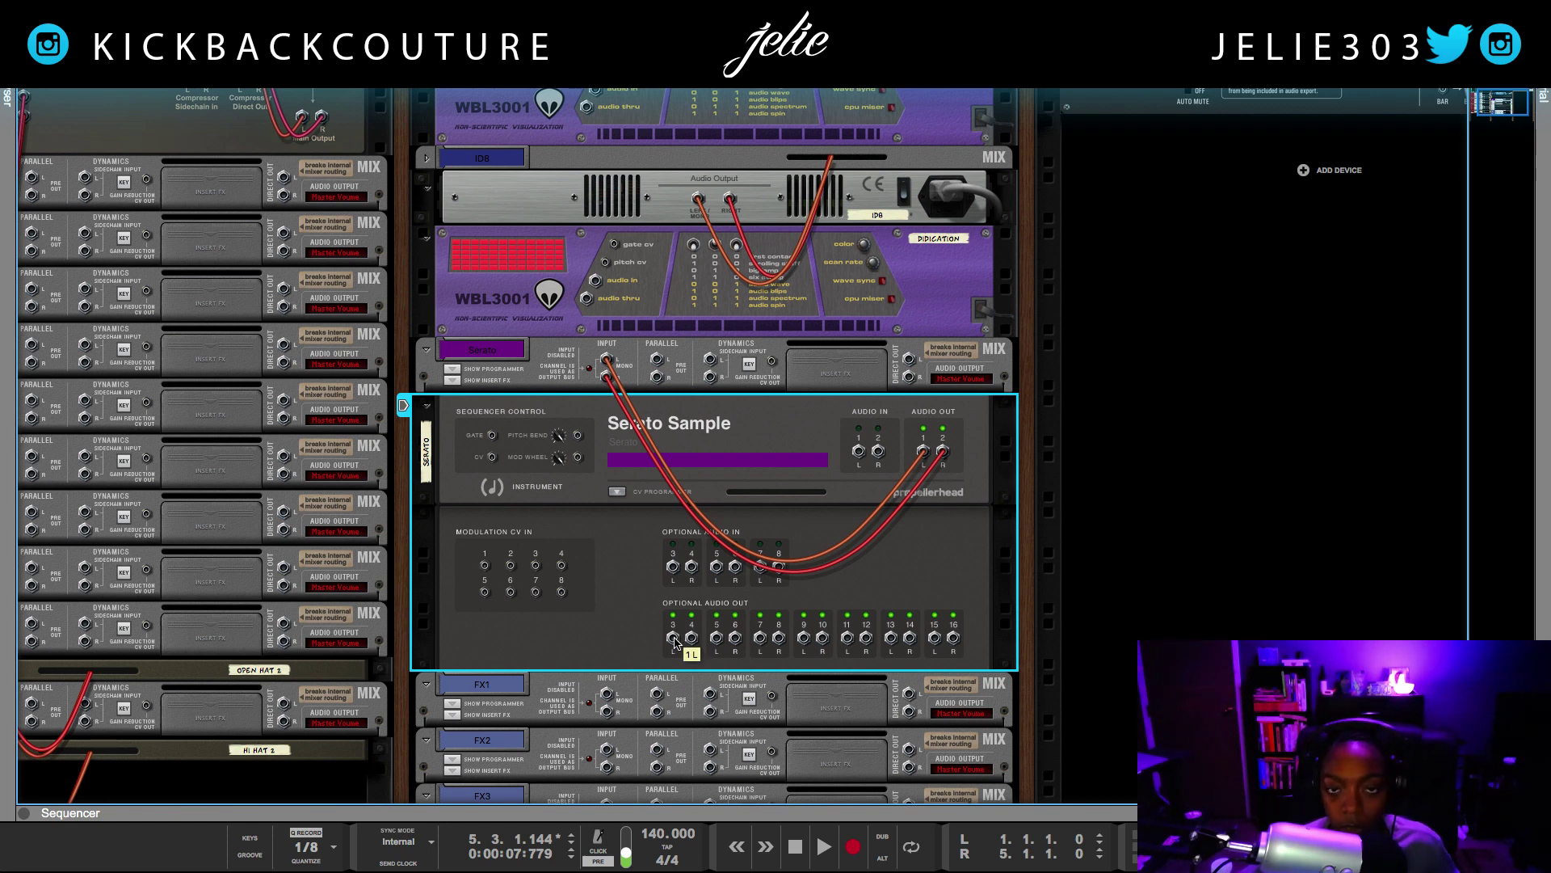
drag(676, 642, 607, 696)
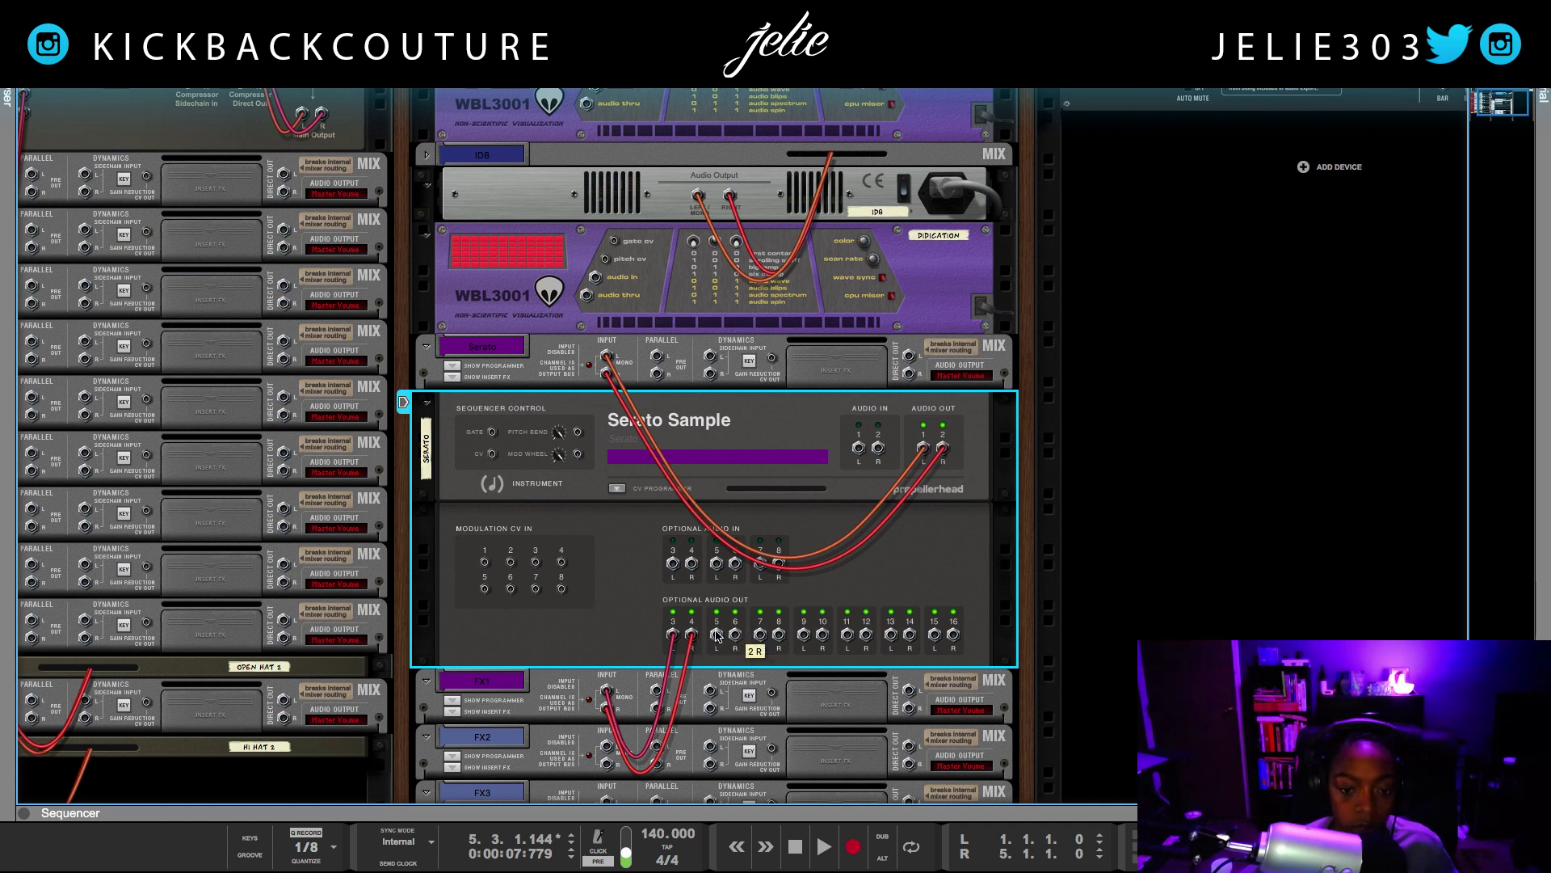
drag(717, 635, 611, 750)
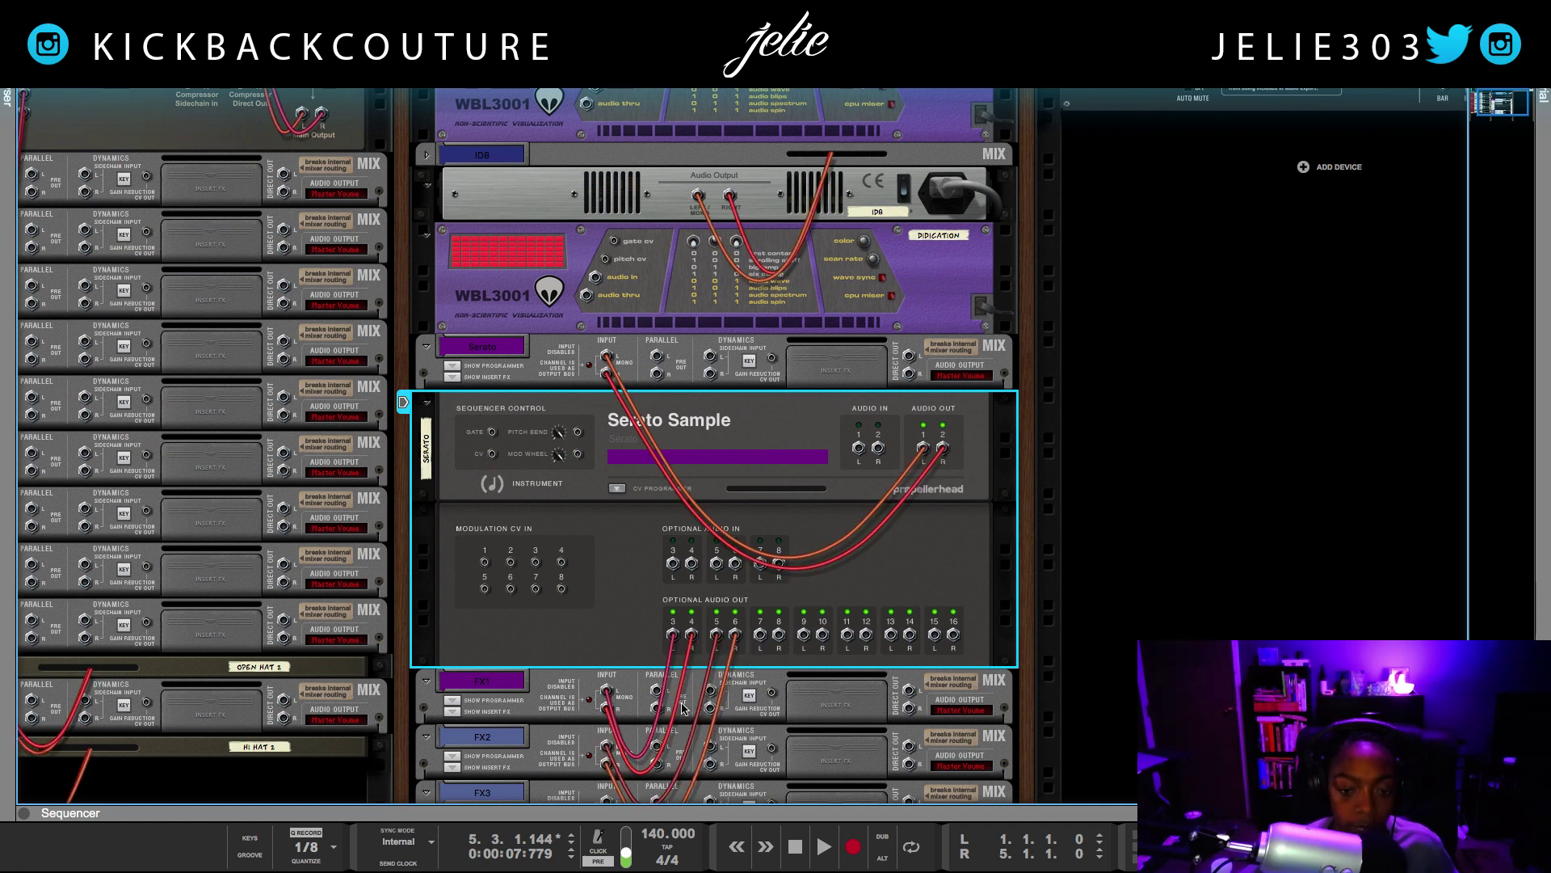
drag(760, 634, 606, 725)
click(577, 619)
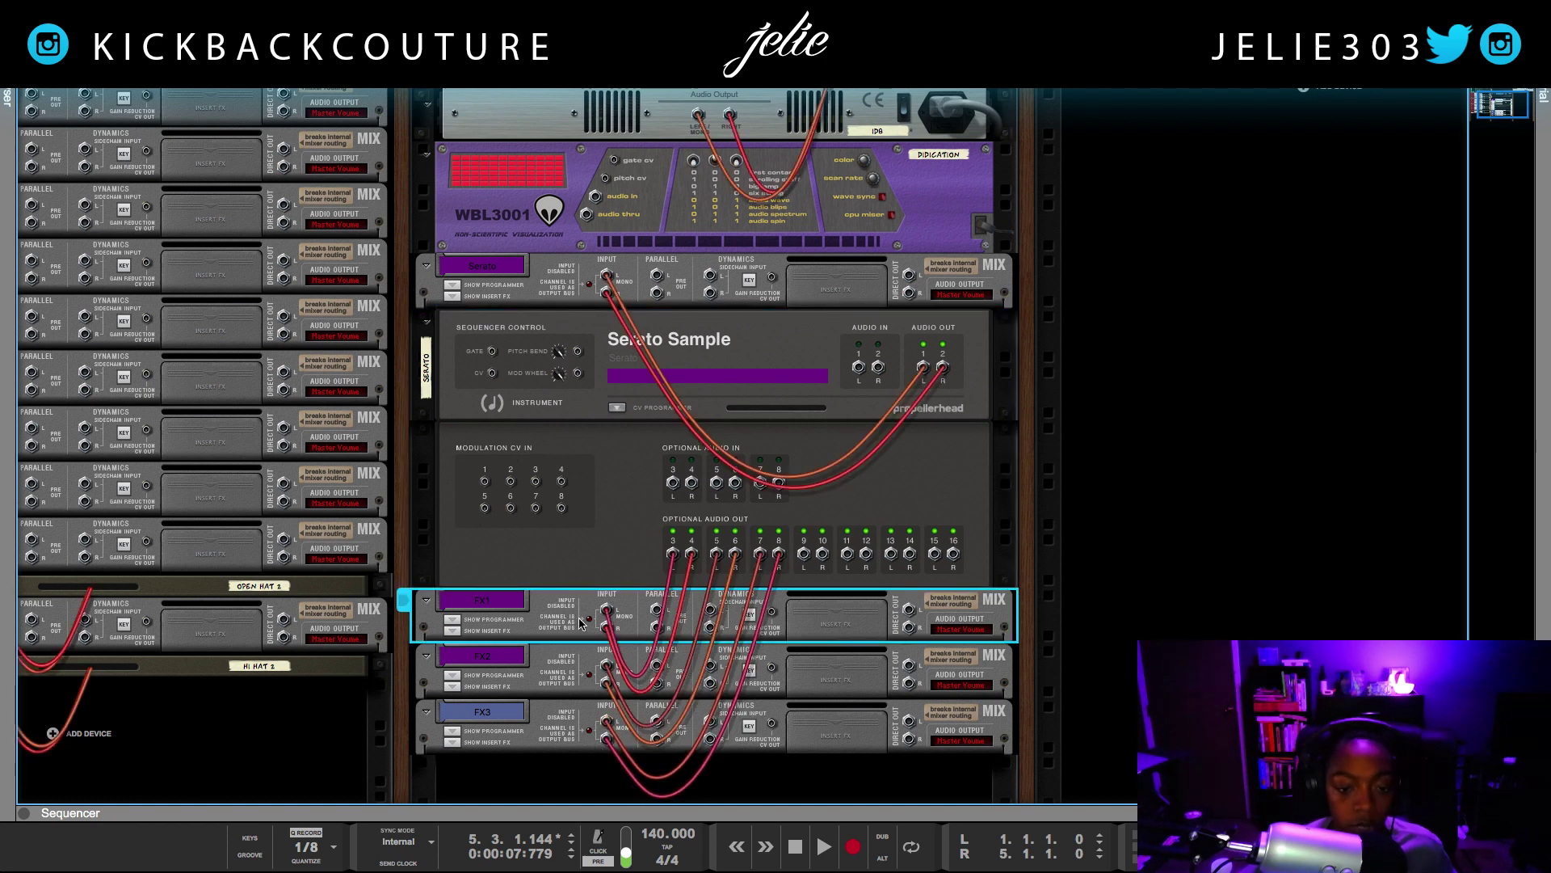
click(561, 673)
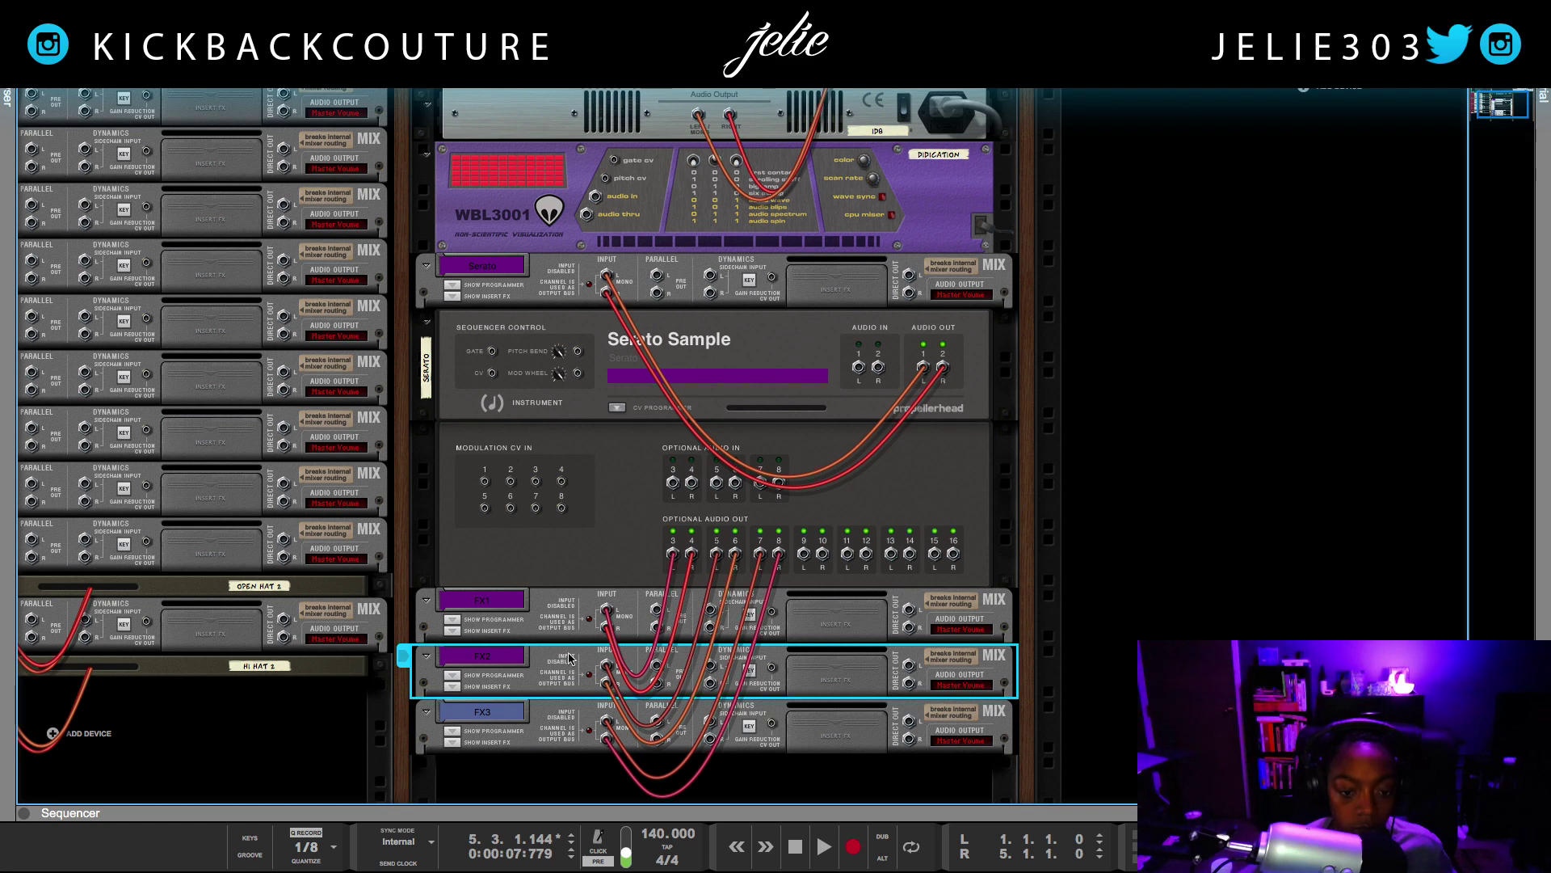
key(Tab)
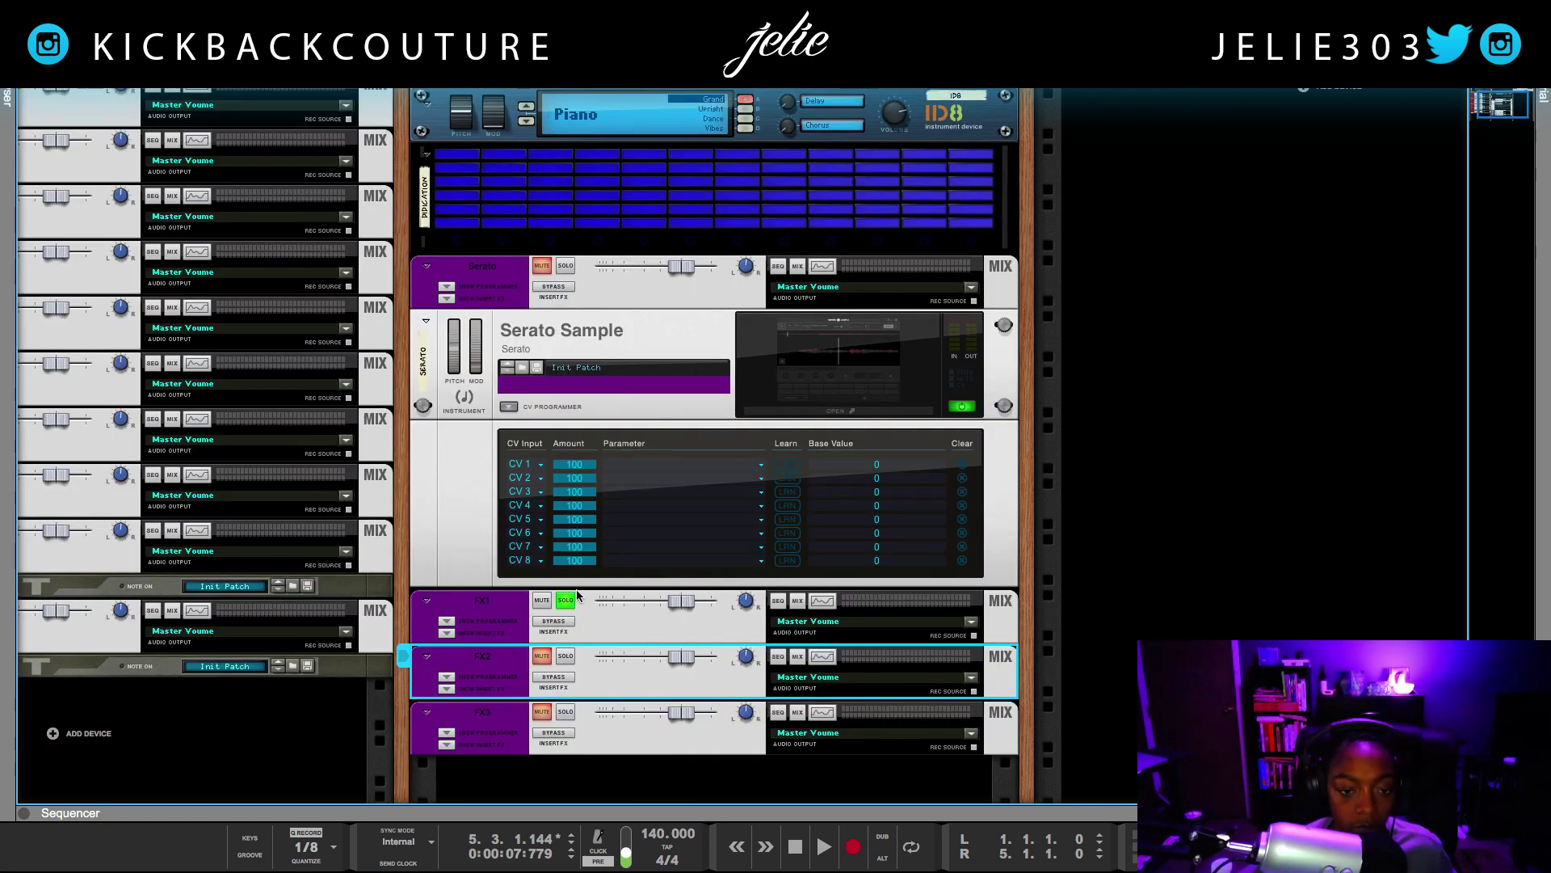
Step: Play the song through soloed FX1, collapse Serato's CV programmer, and show FX1's insert FX area
click(590, 629)
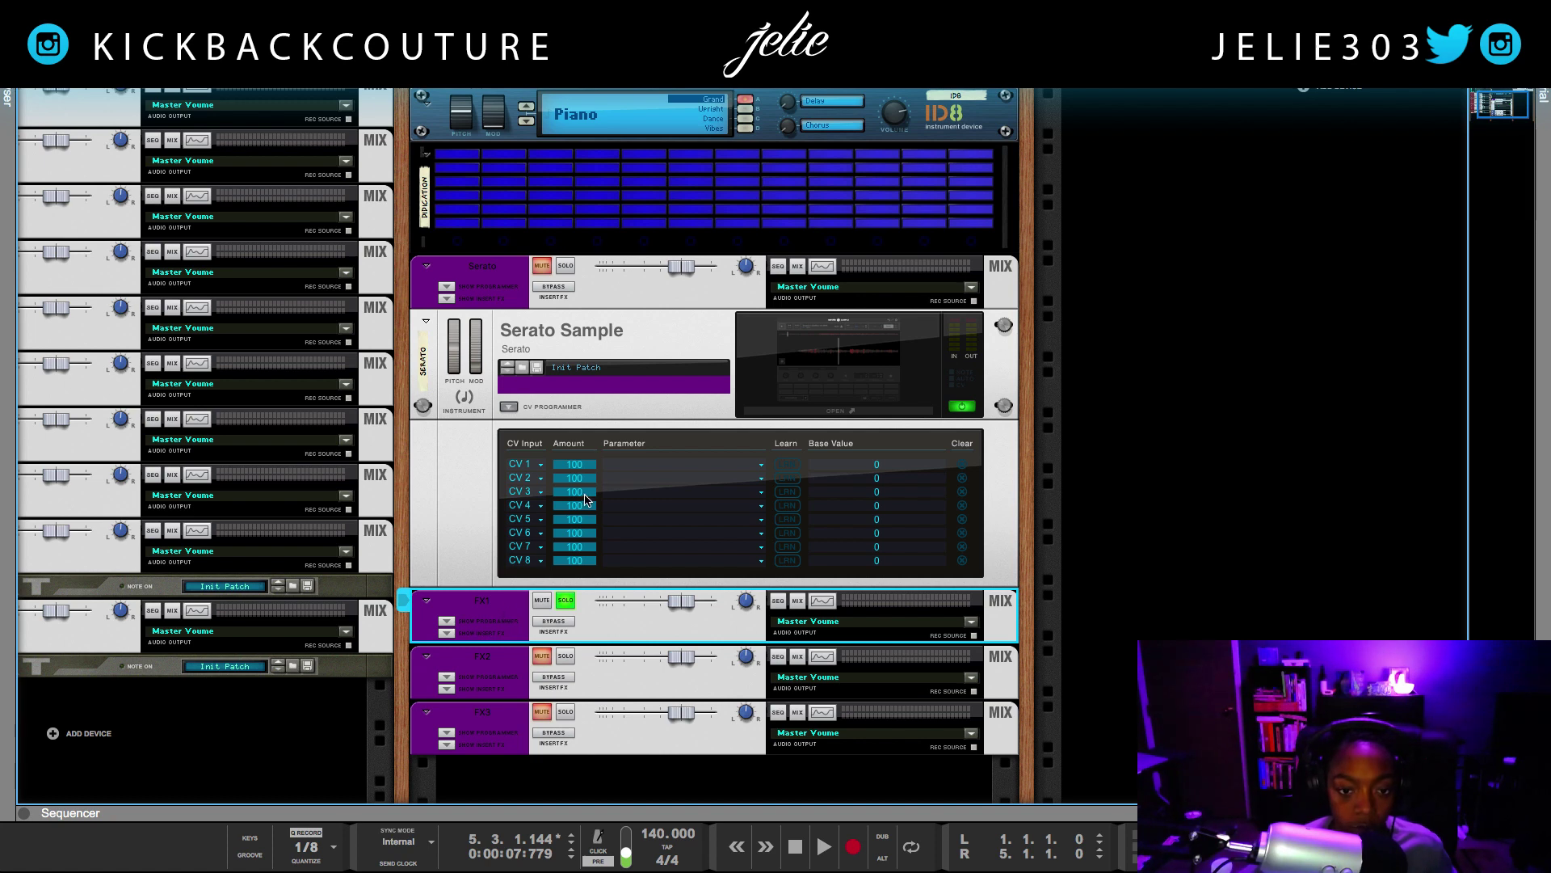
key(space)
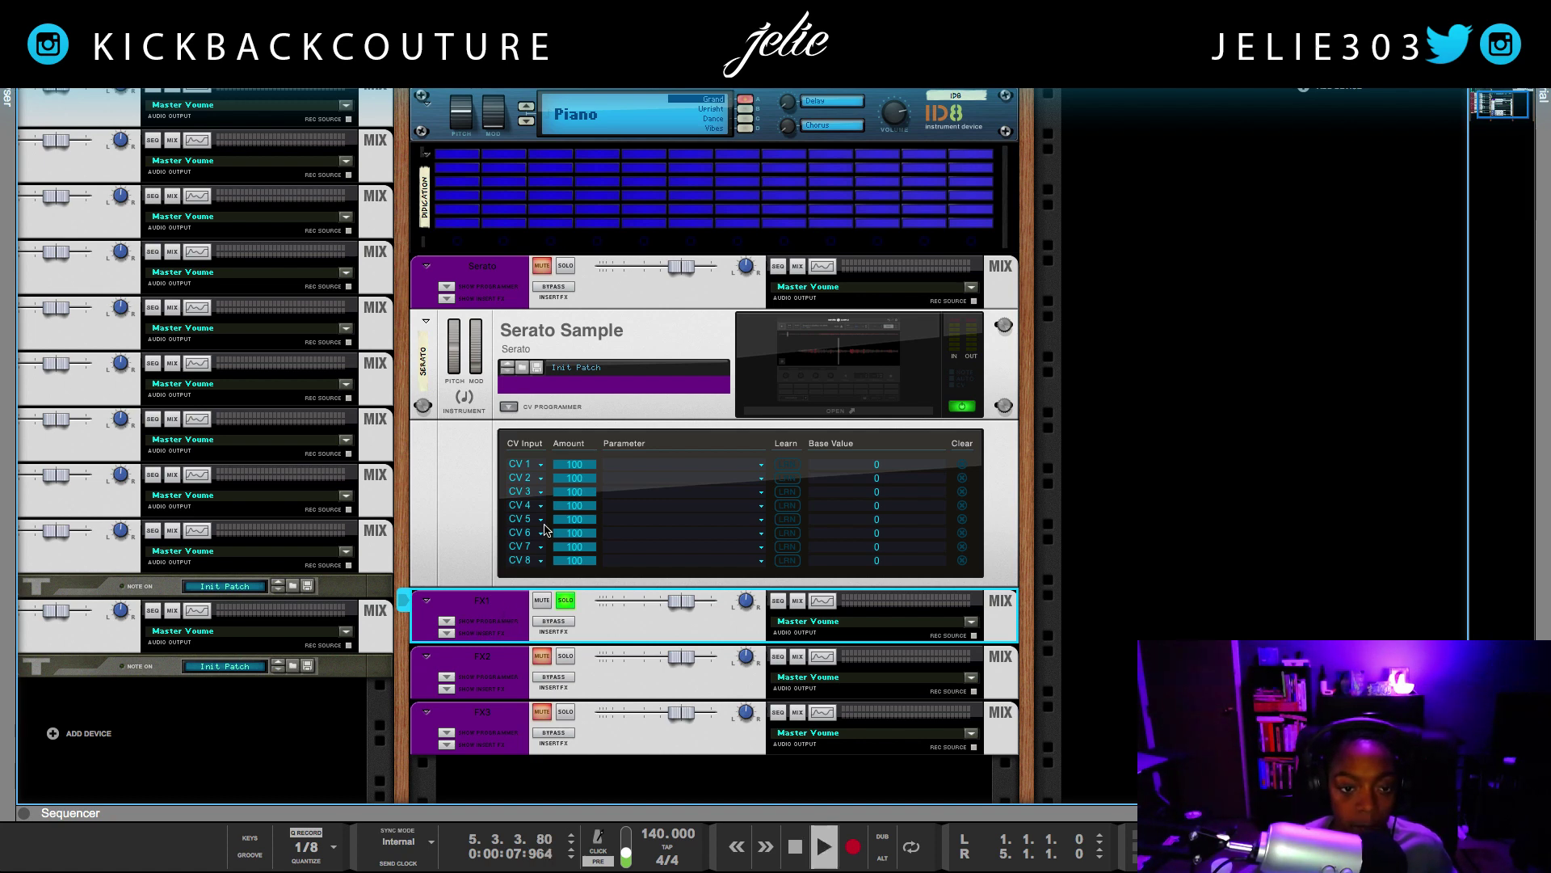
key(Return)
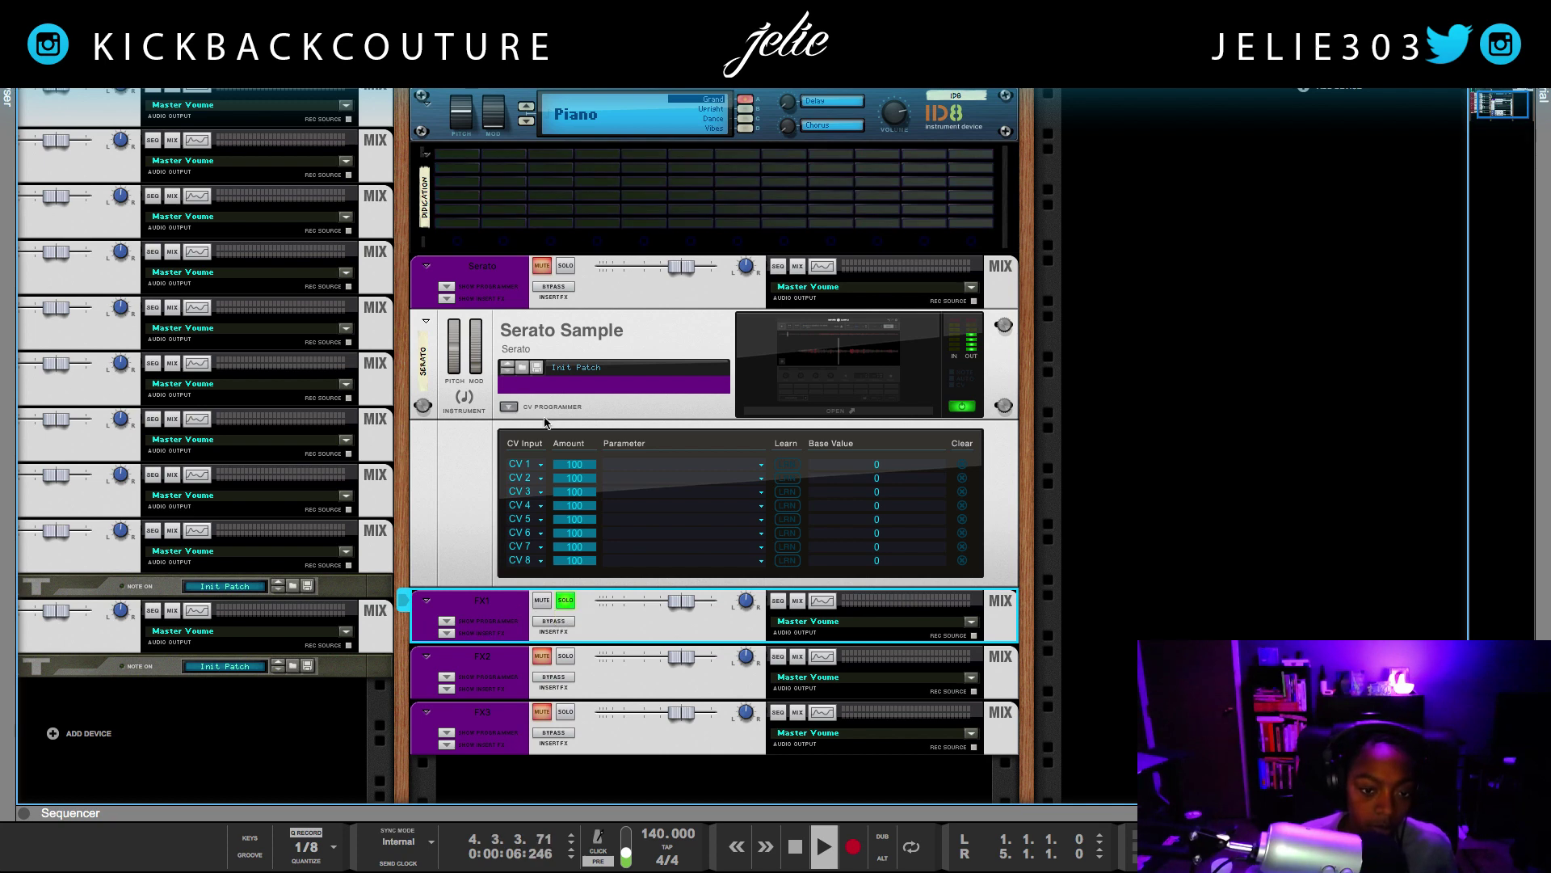
click(509, 408)
click(509, 408)
click(446, 465)
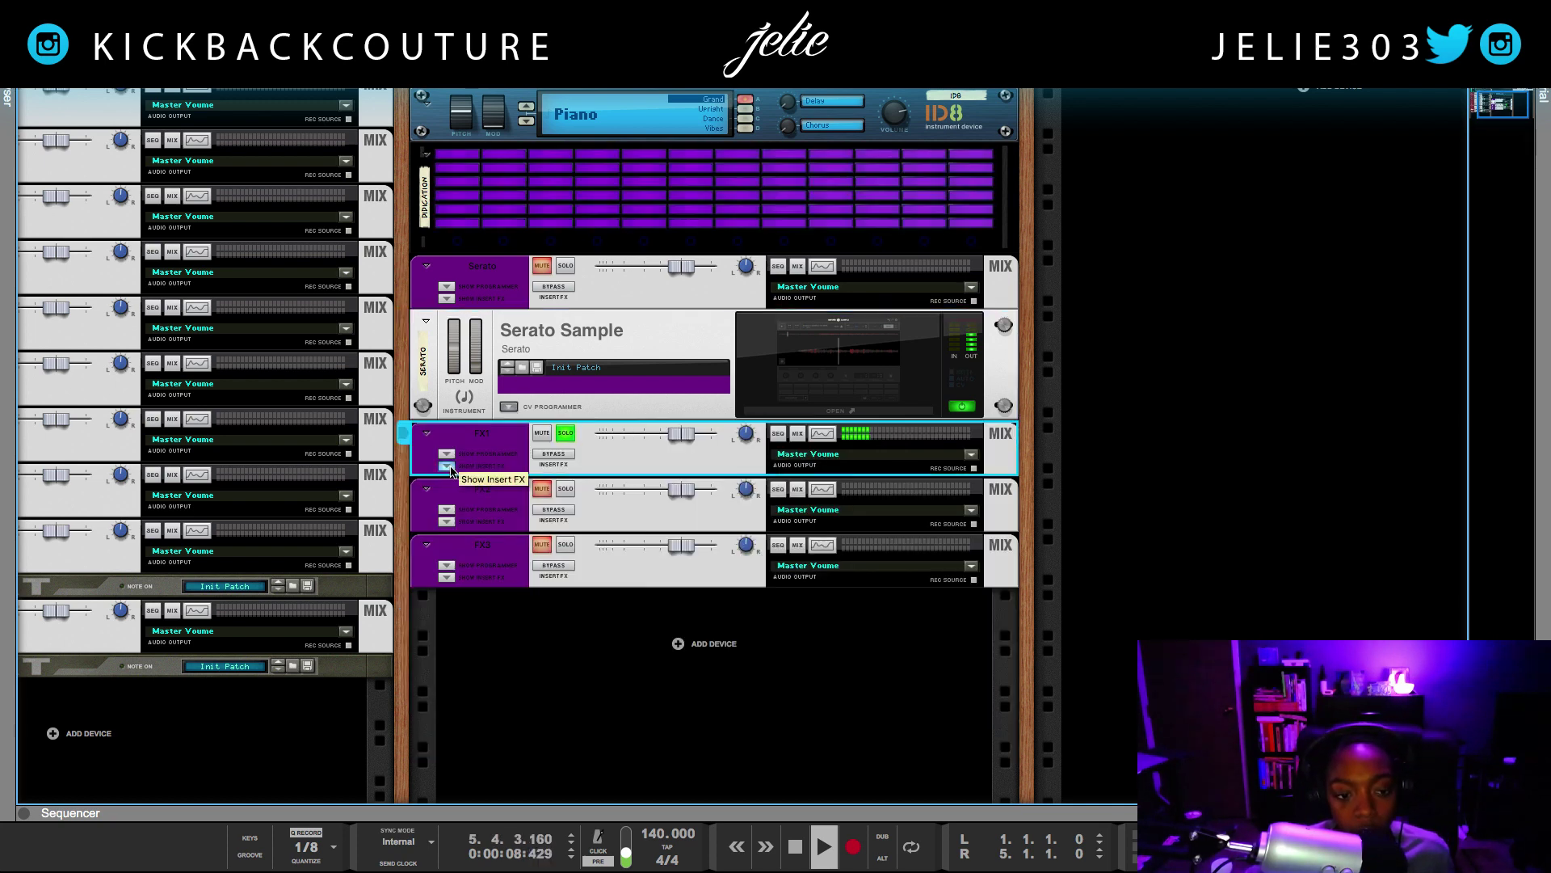
Step: Insert McDSP FutzBox Lo-Fi Distortion as an effect on the FX1 channel
right_click(491, 492)
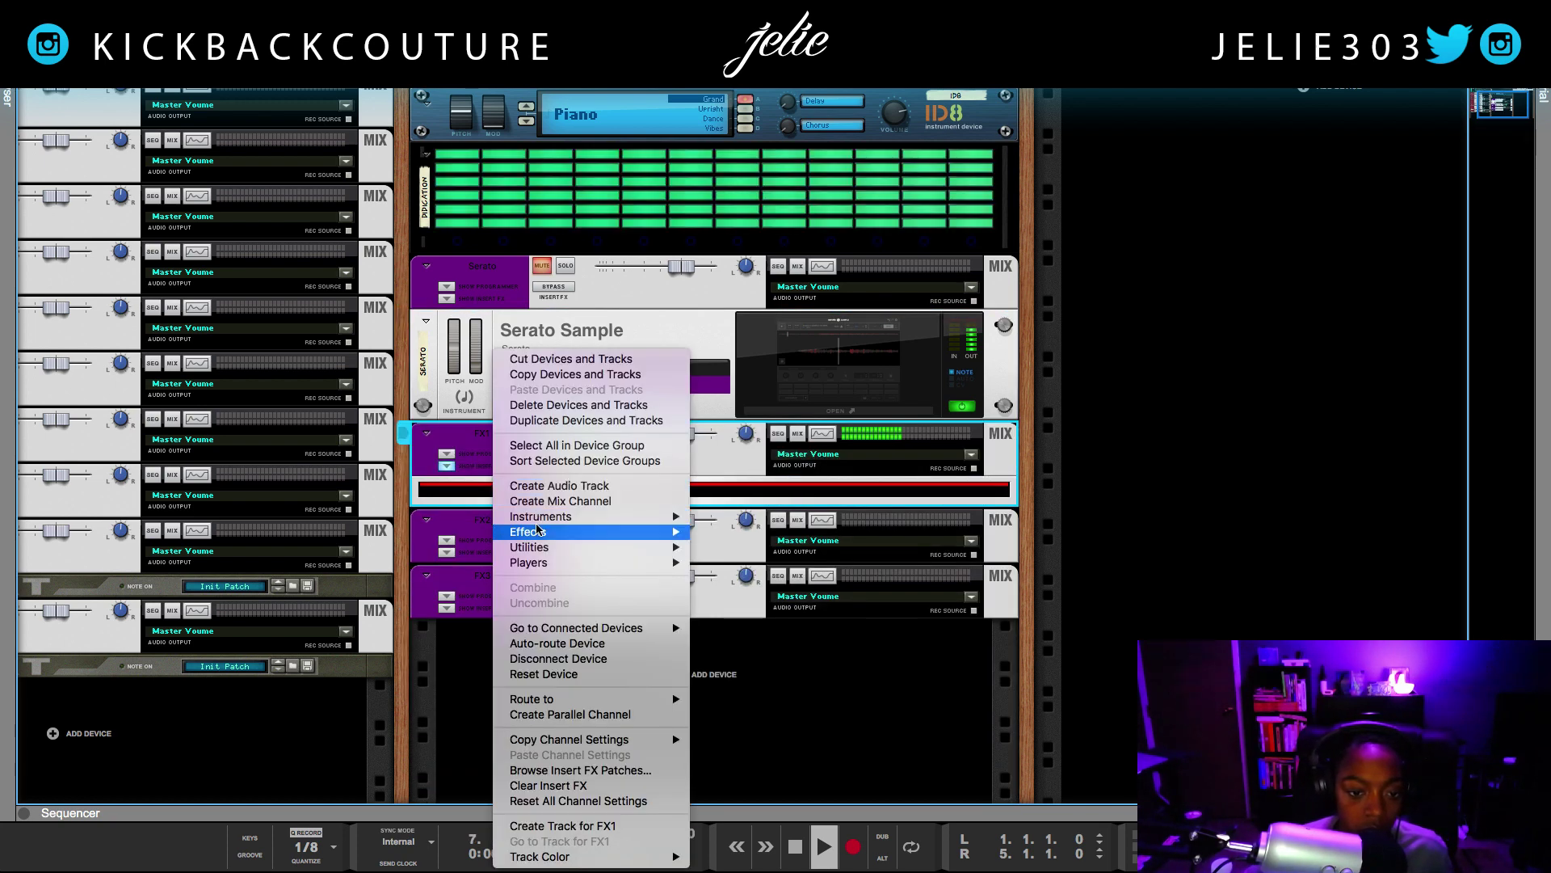
mouse_move(551, 530)
mouse_move(841, 539)
mouse_move(834, 598)
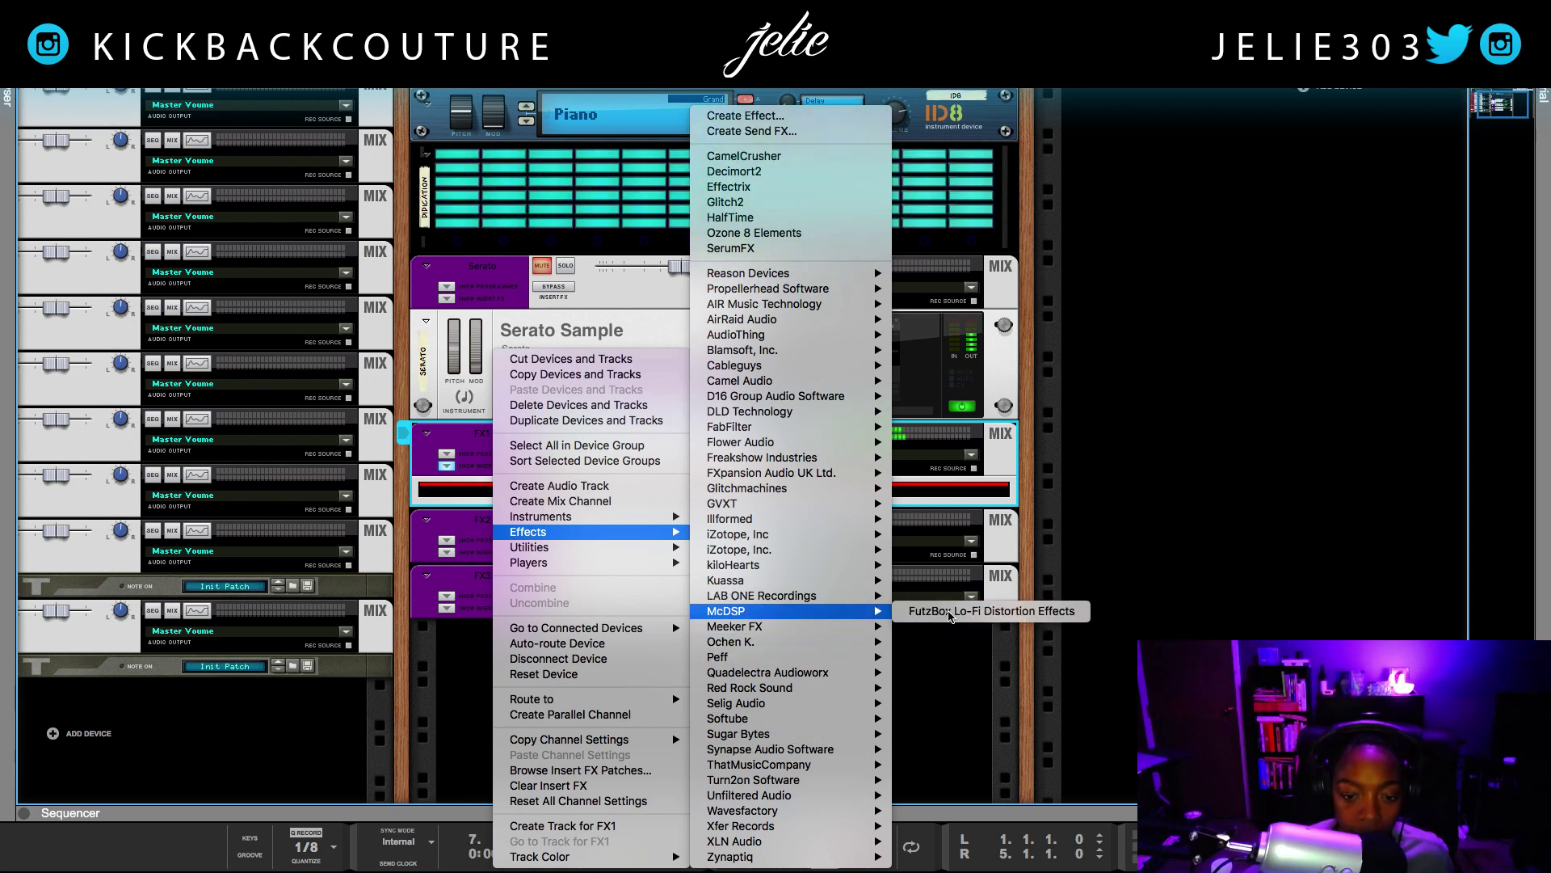
click(950, 613)
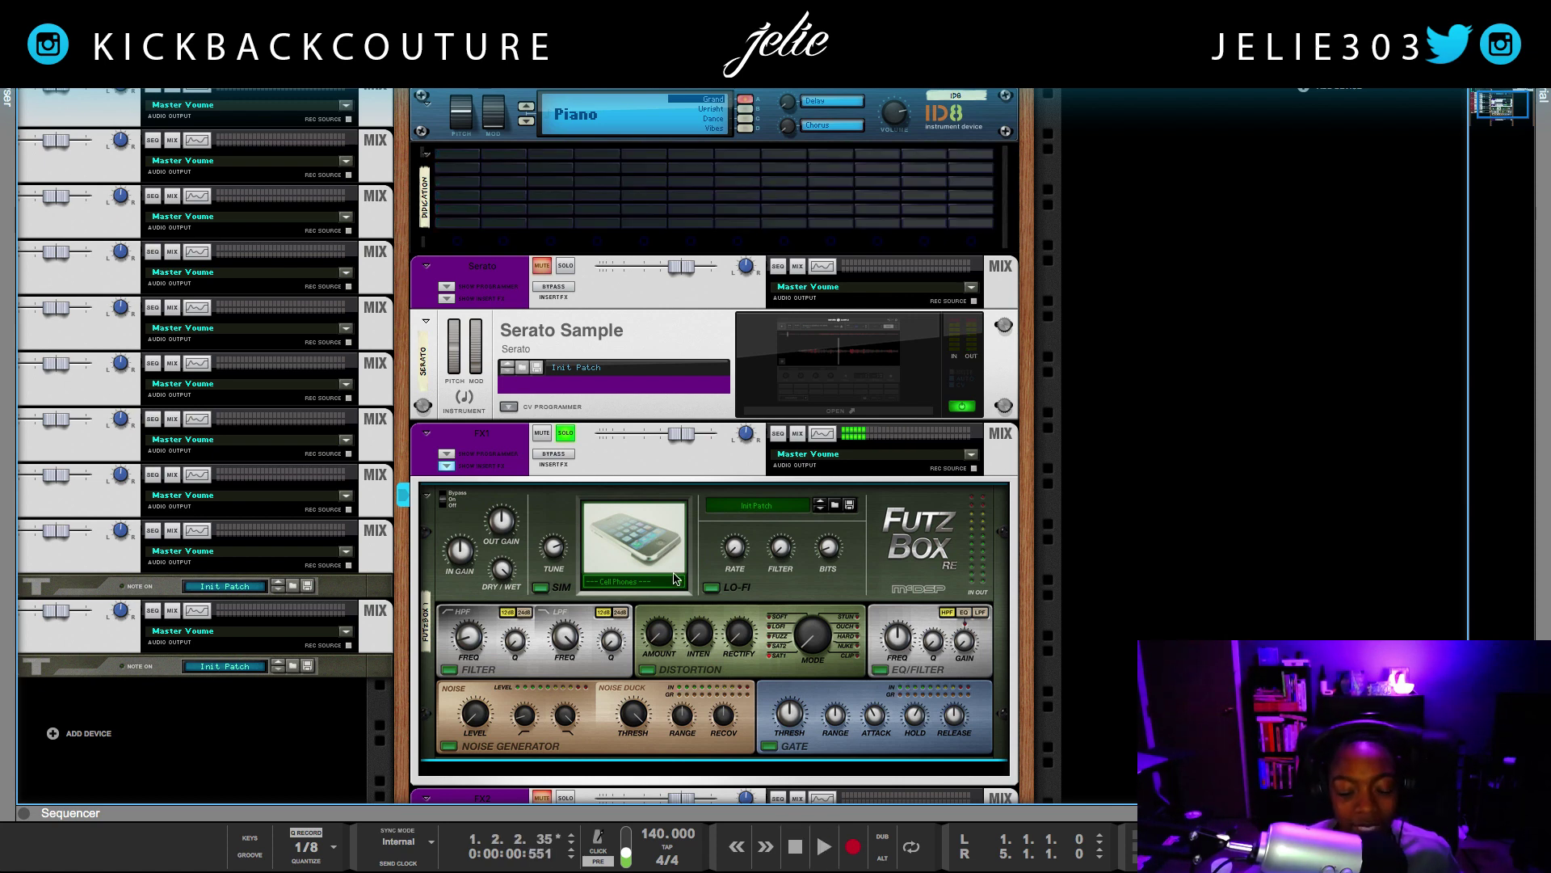
Step: Set the FutzBox Sim Type to Awesome Cell, then step to the next patch with the Learning Toy simulation during playback
key(space)
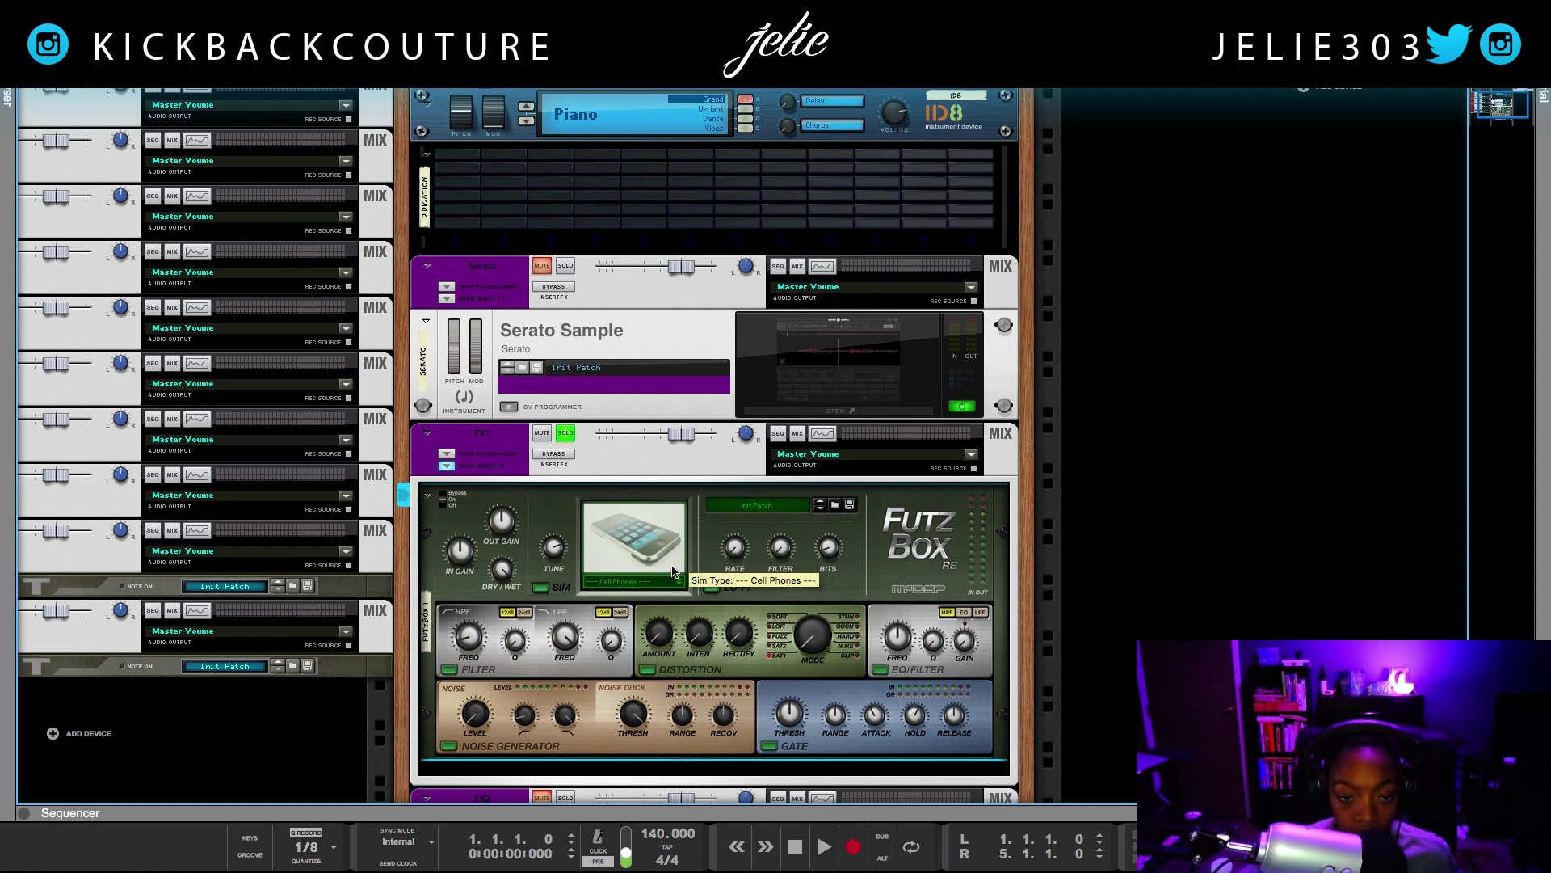
click(676, 584)
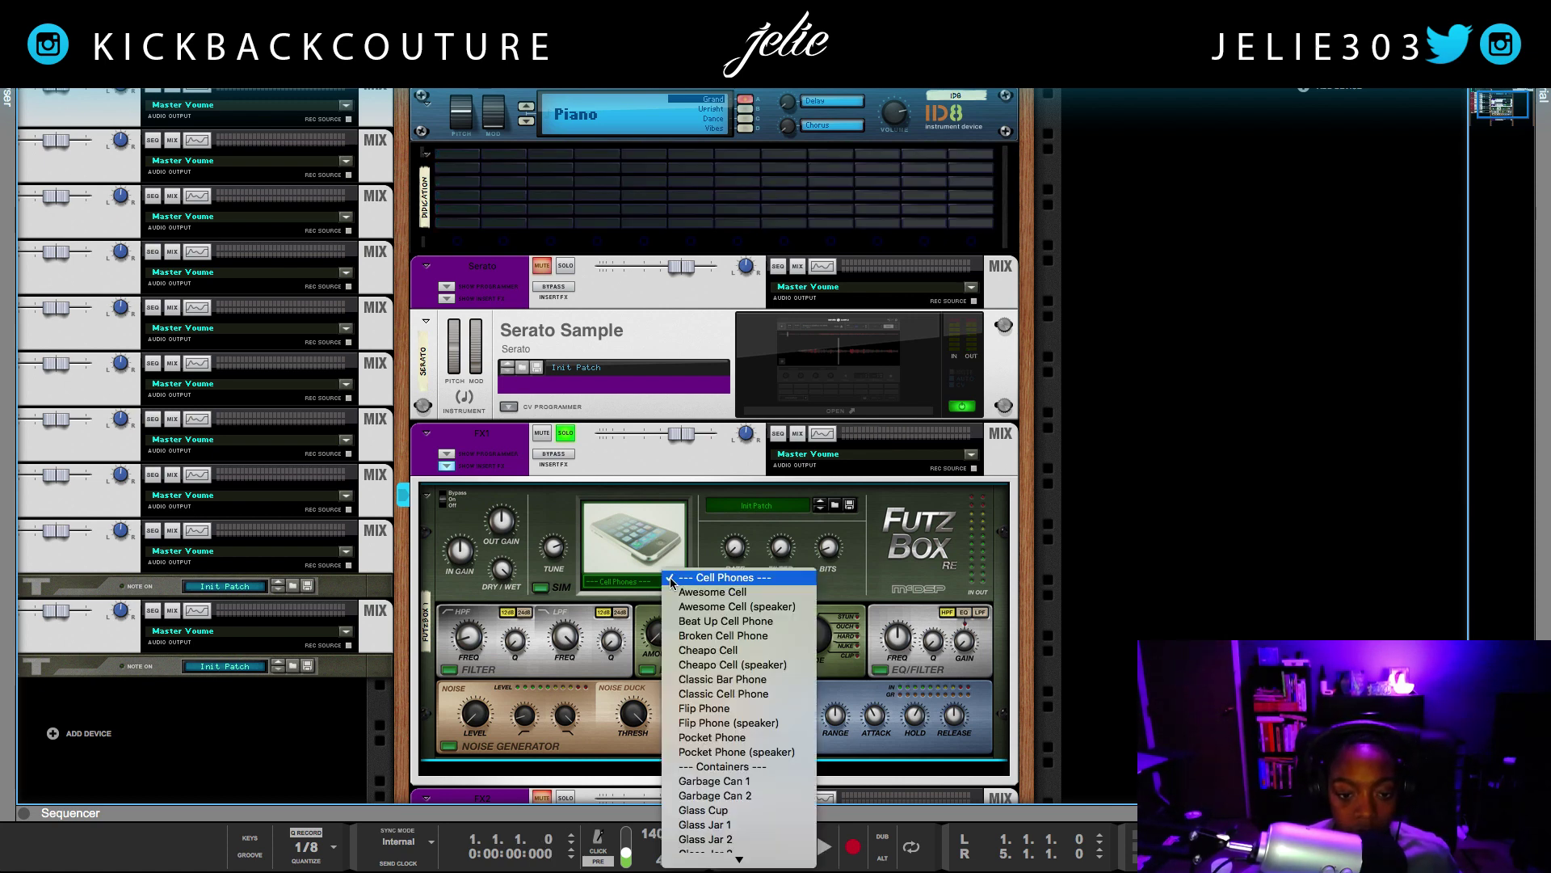
click(712, 595)
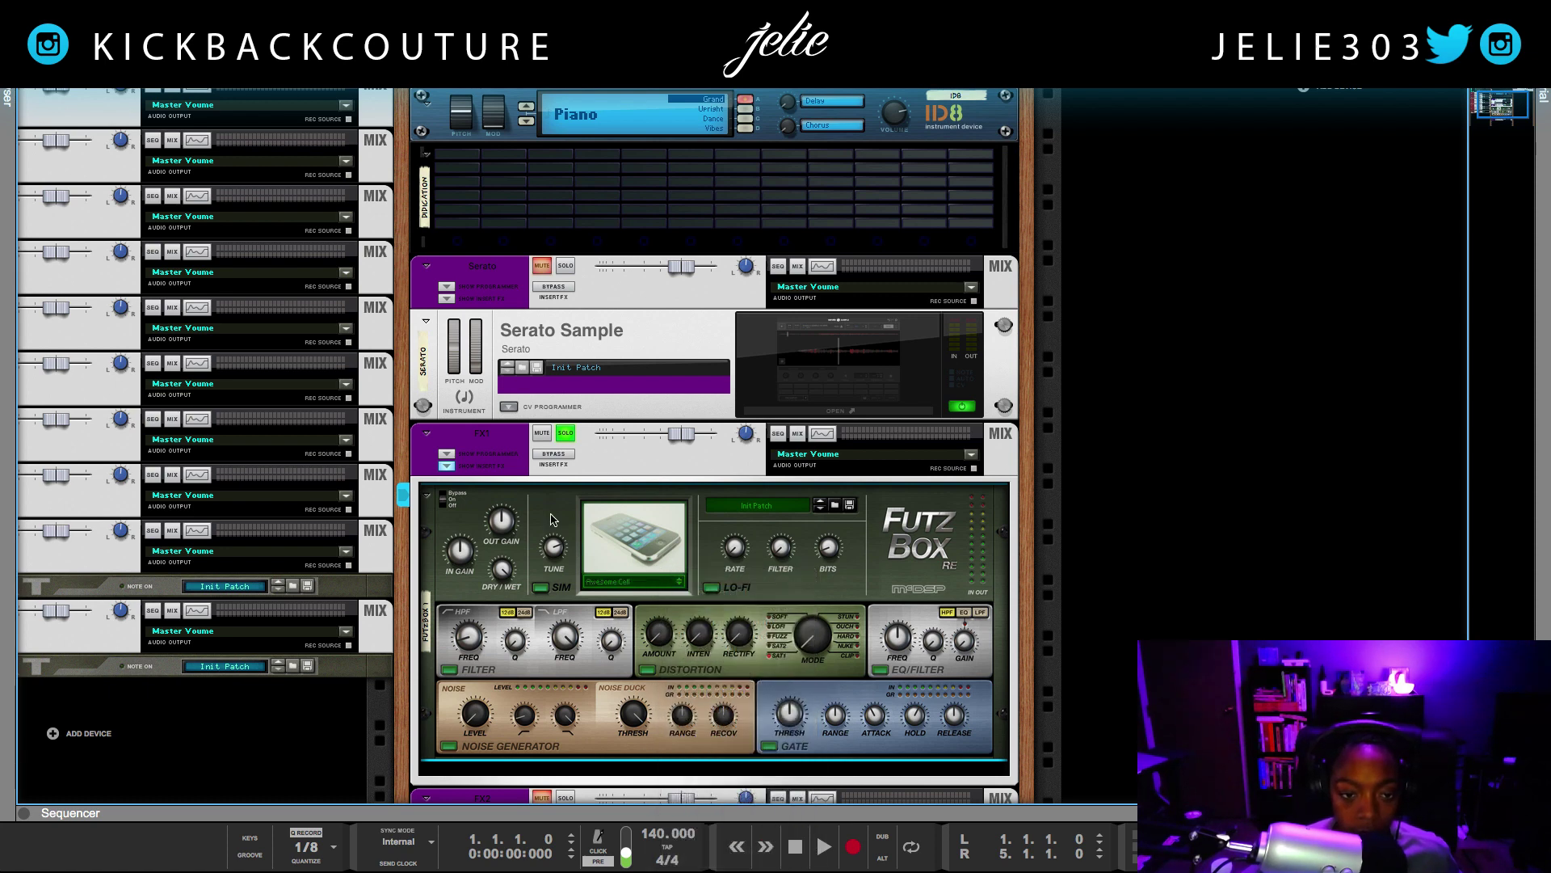
key(space)
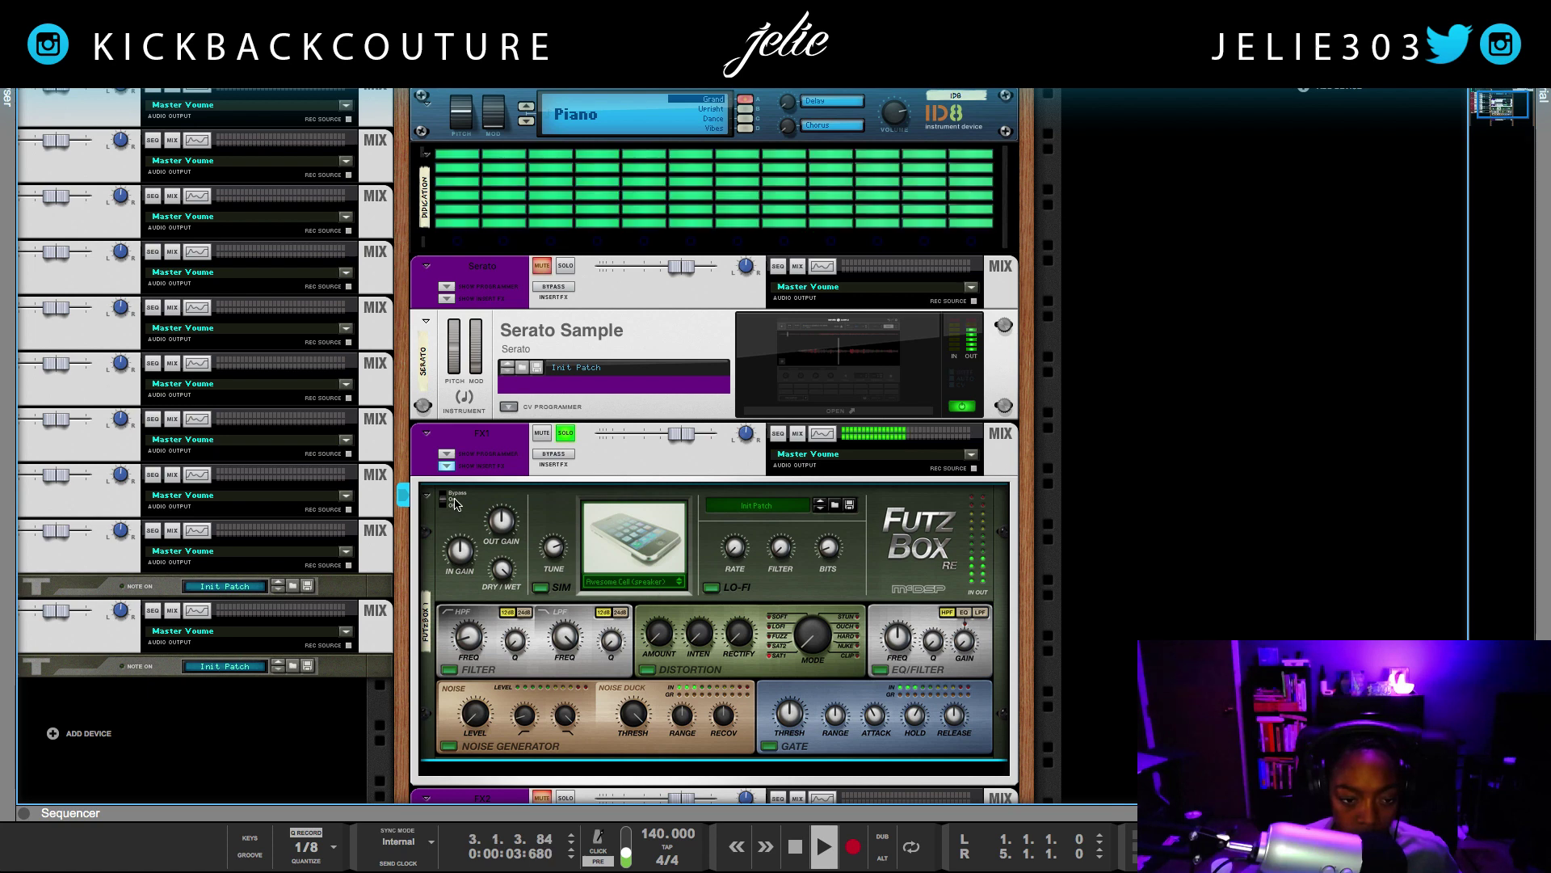
click(820, 511)
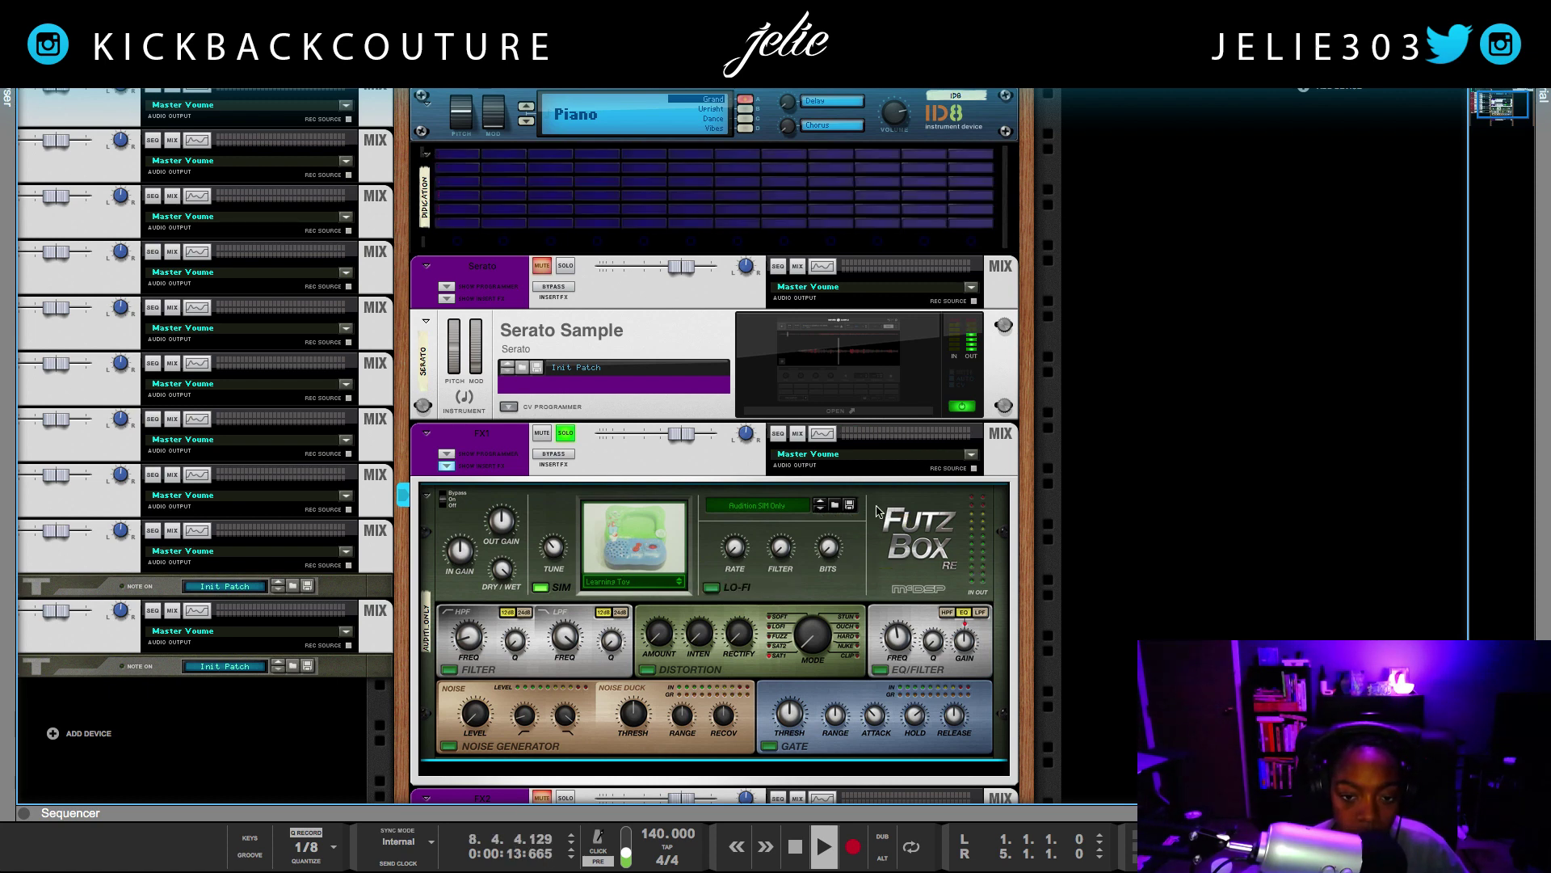
key(Home)
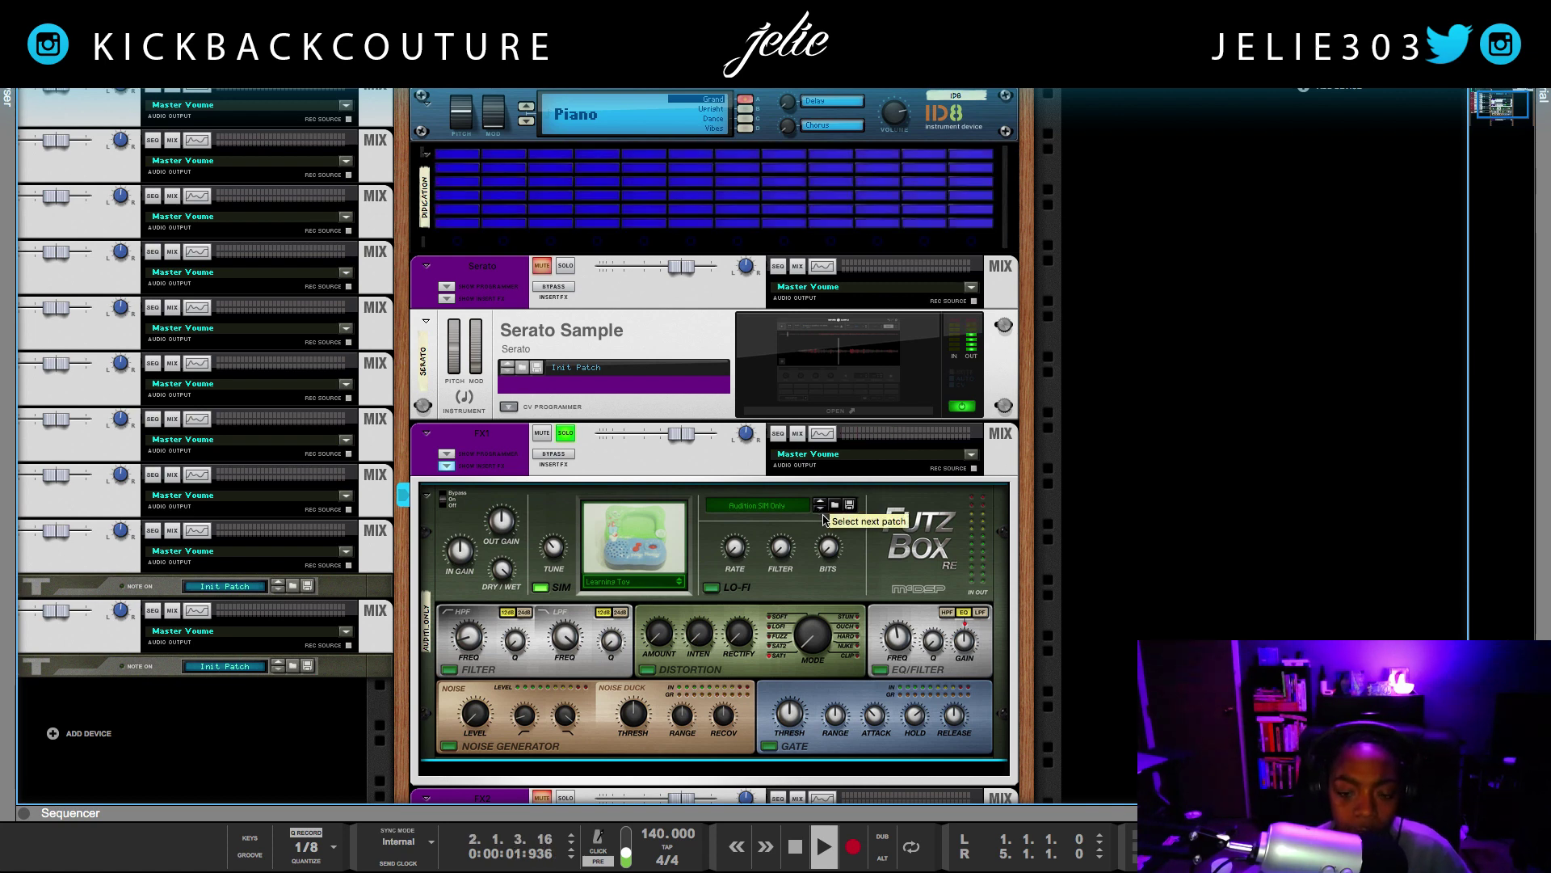
click(820, 509)
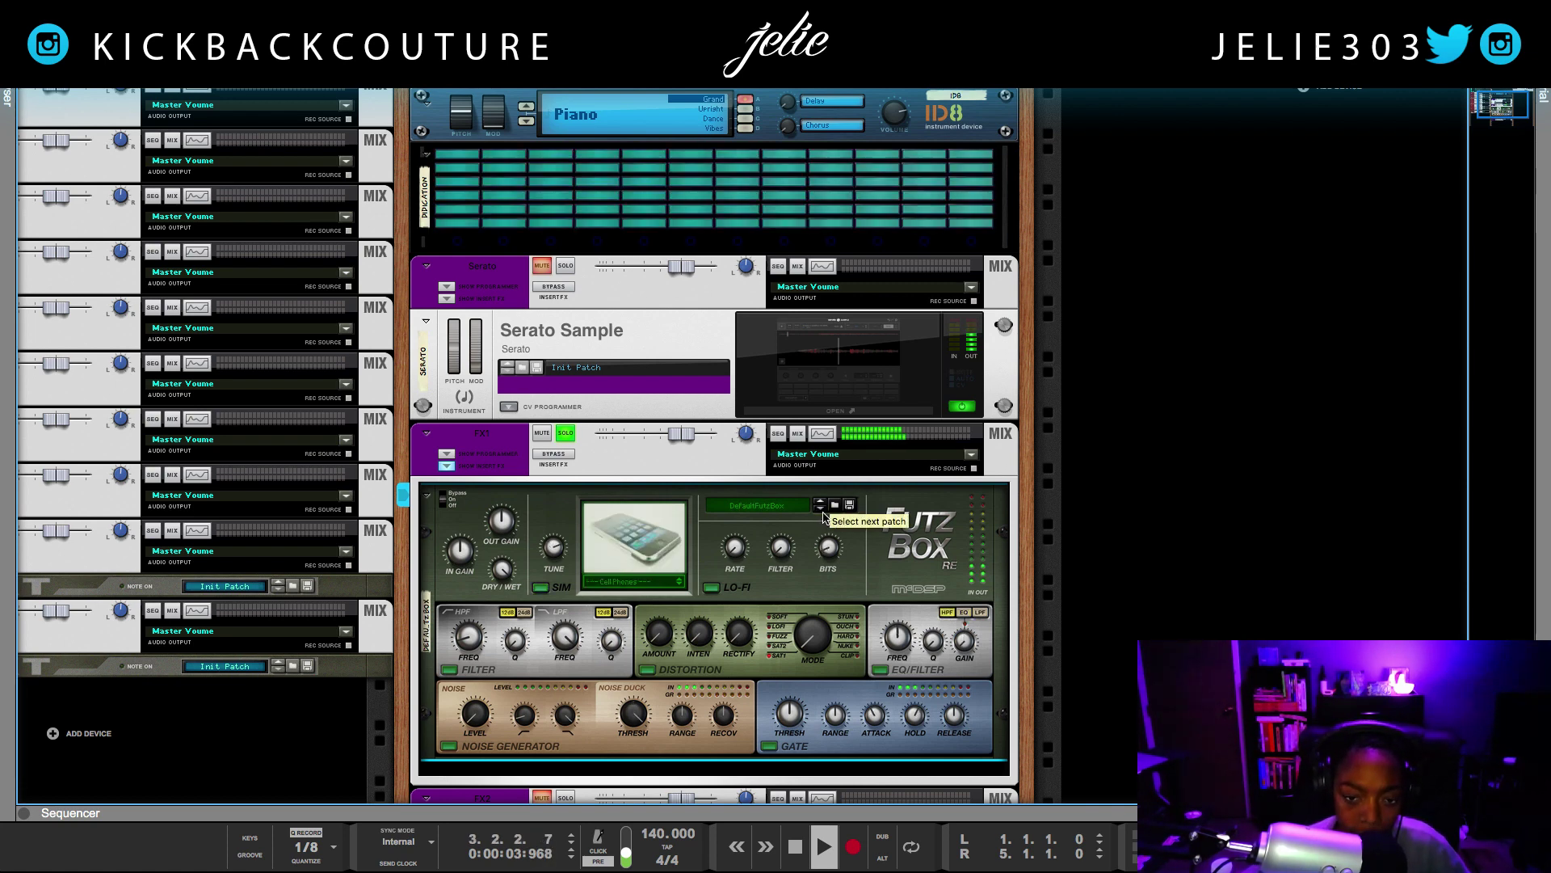
key(Home)
click(823, 514)
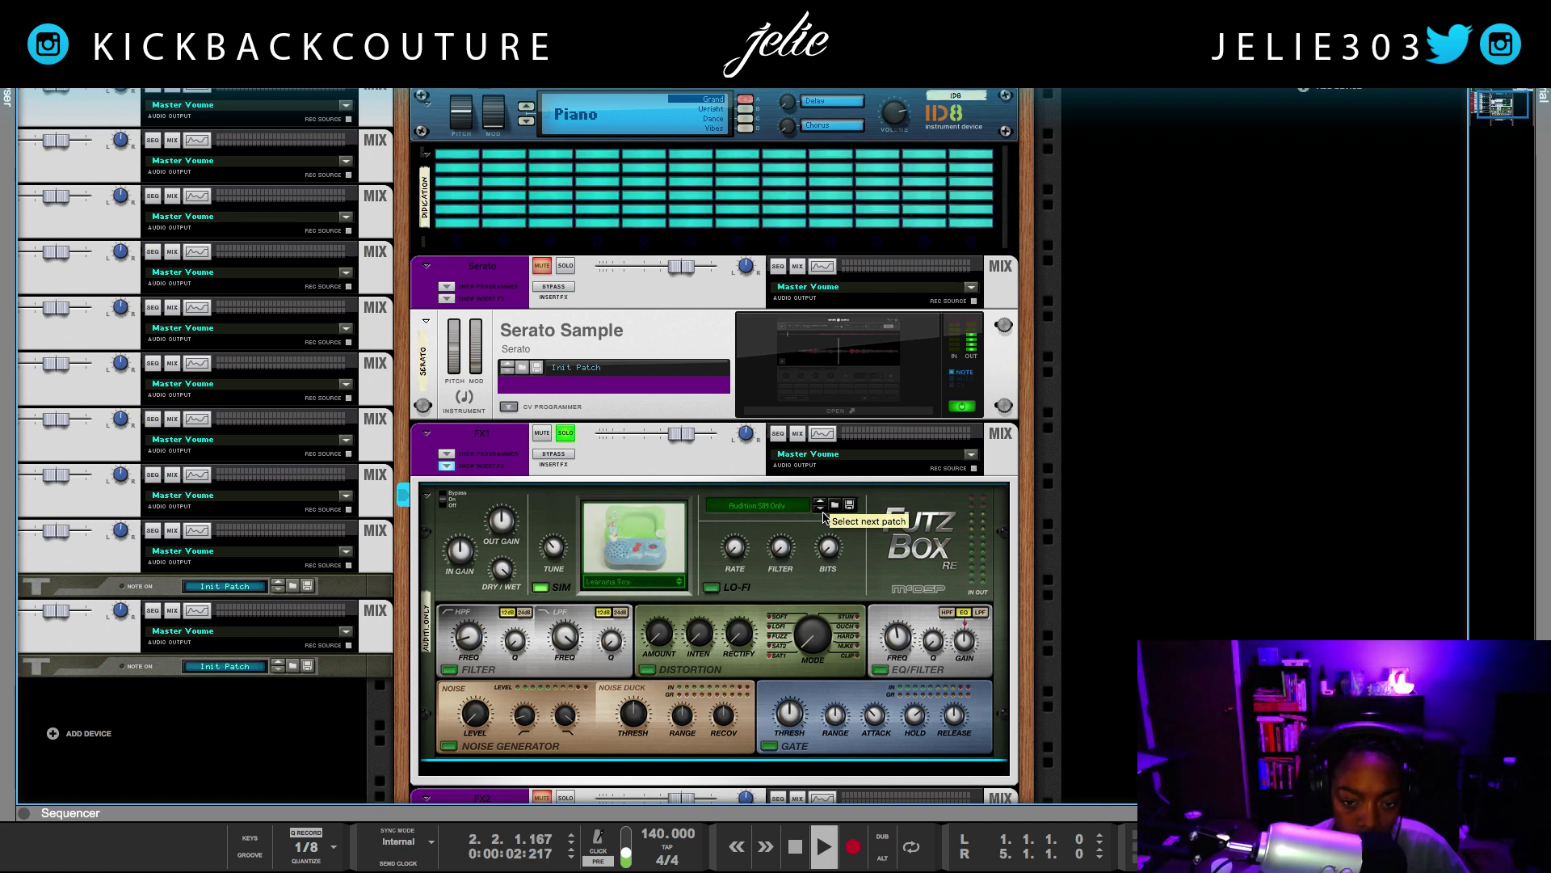
click(822, 511)
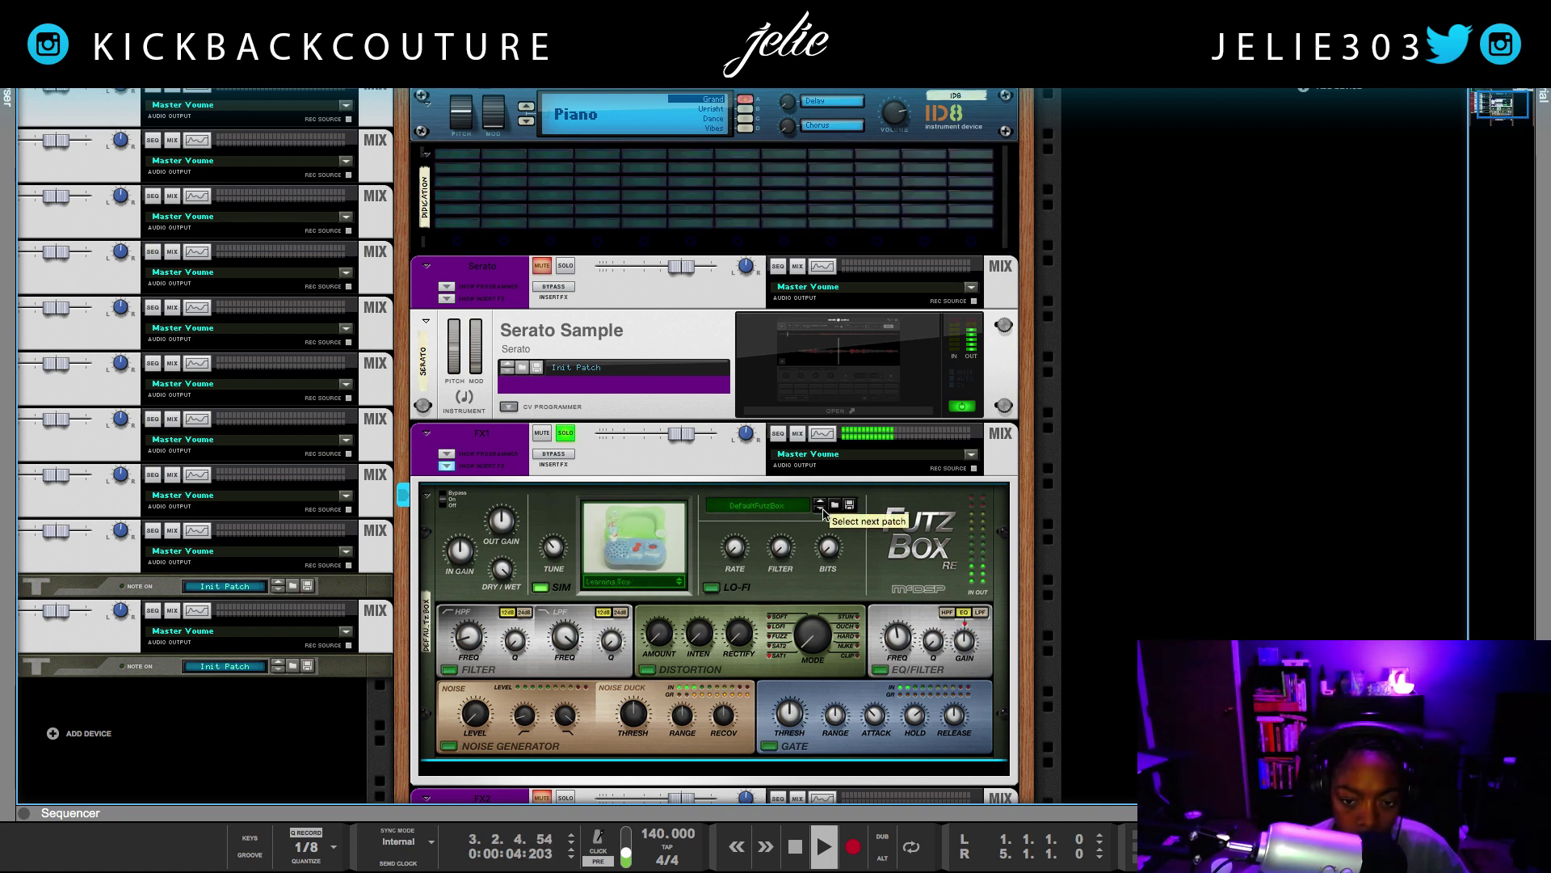
key(Home)
click(822, 514)
key(Home)
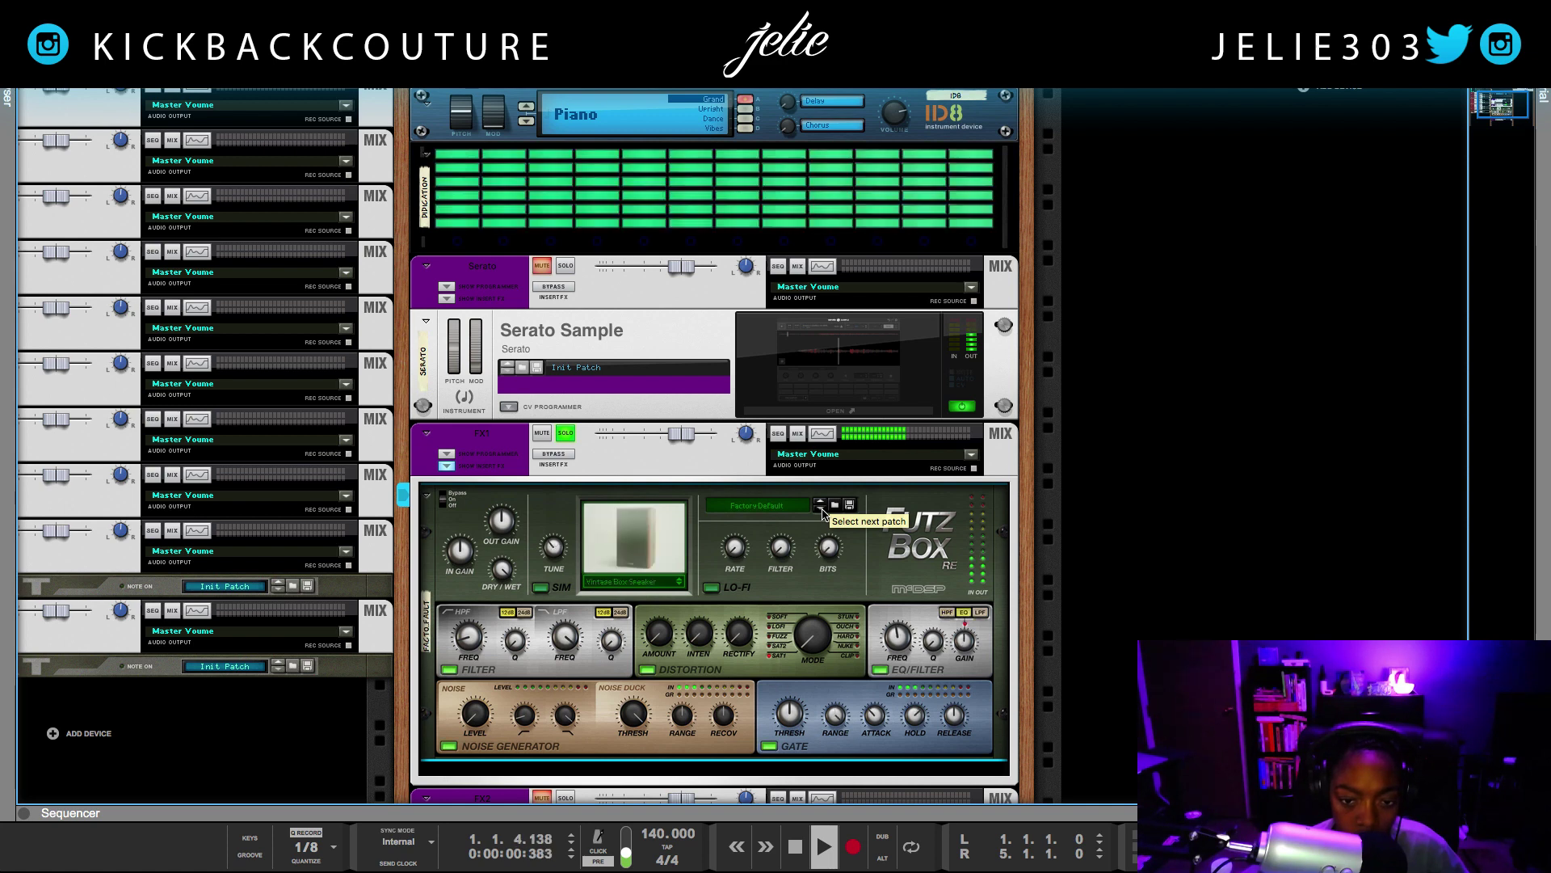
click(823, 513)
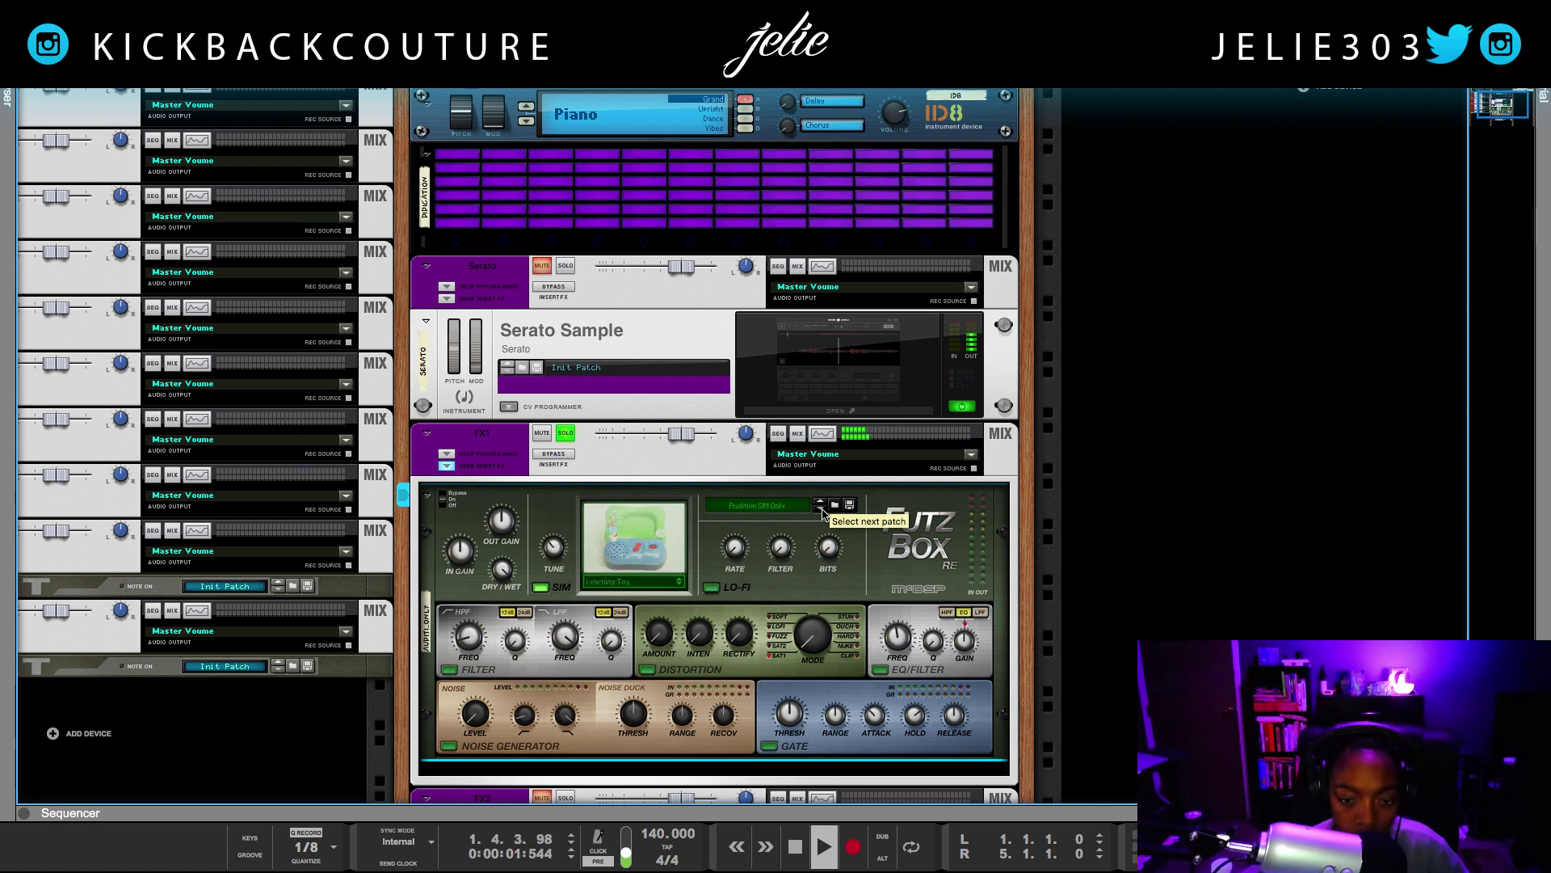
click(822, 513)
key(Home)
click(823, 514)
key(Home)
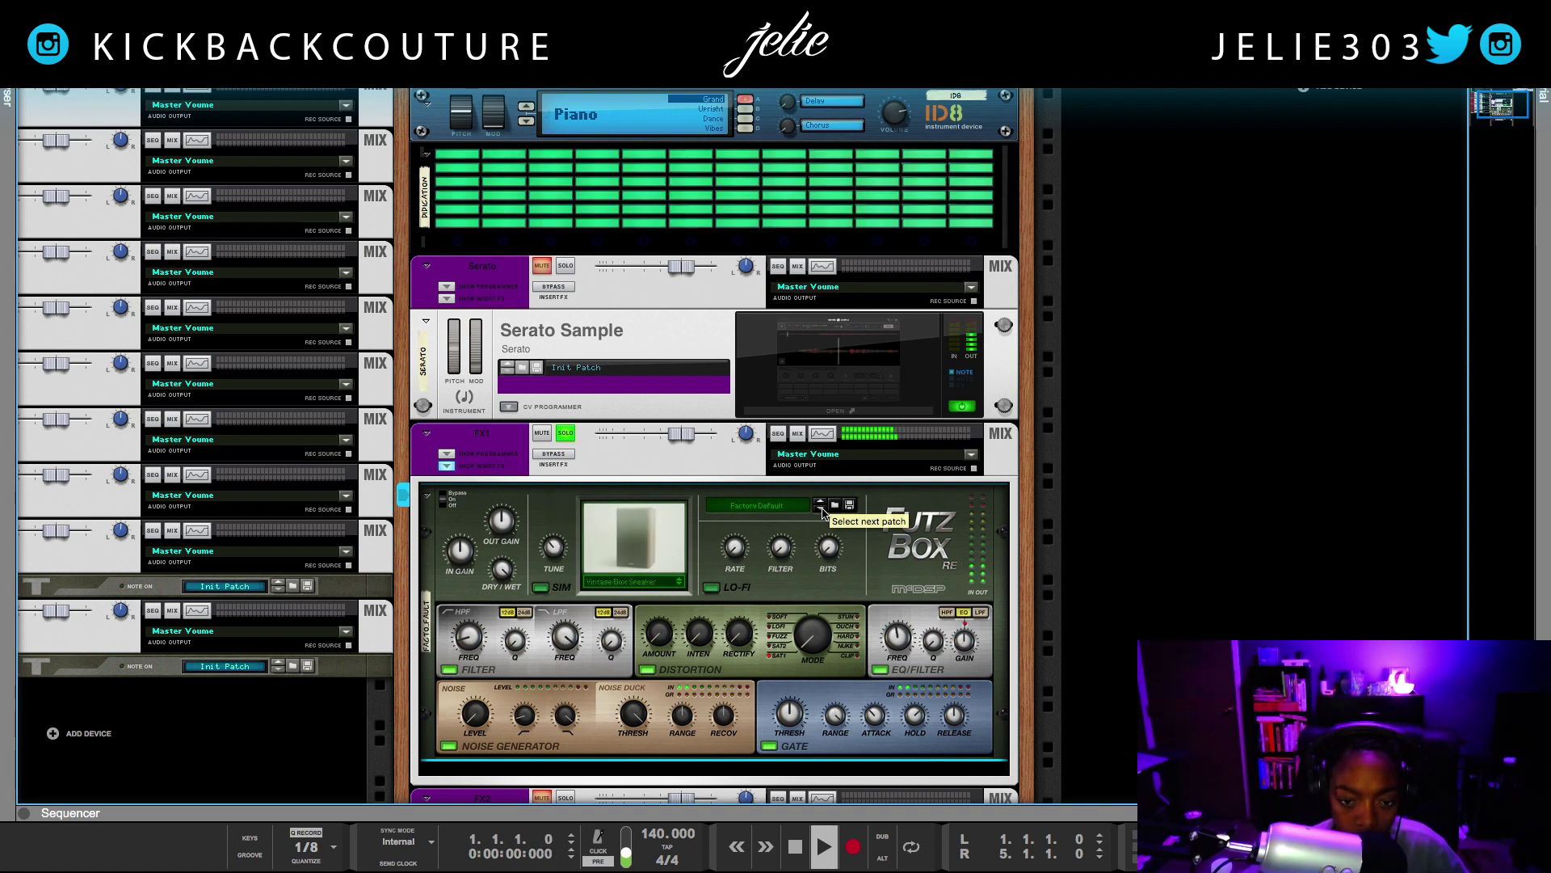
key(Home)
click(822, 513)
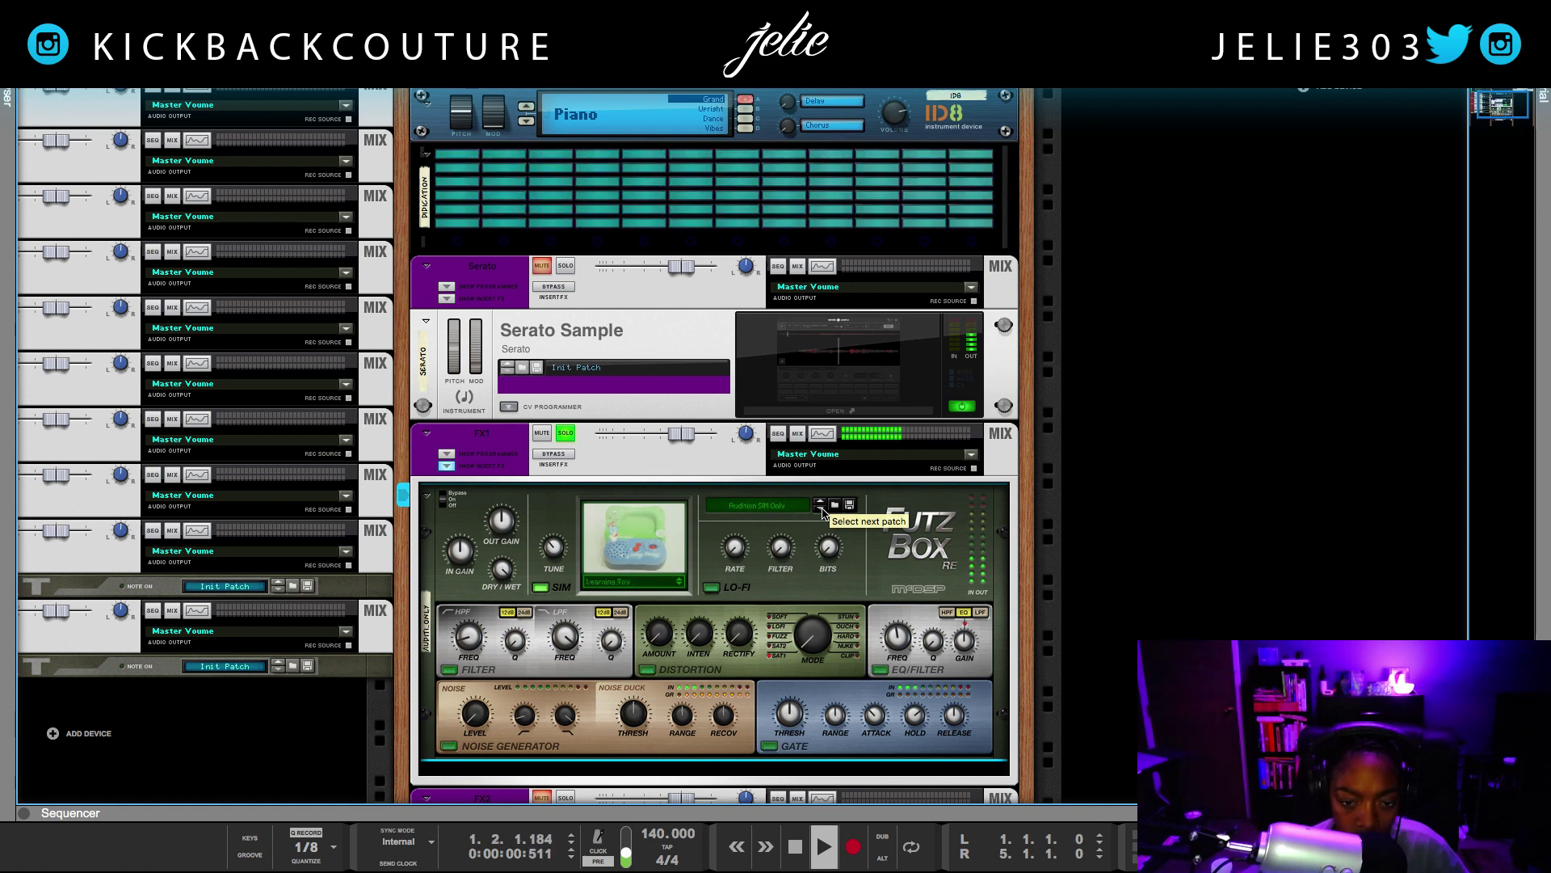
key(Home)
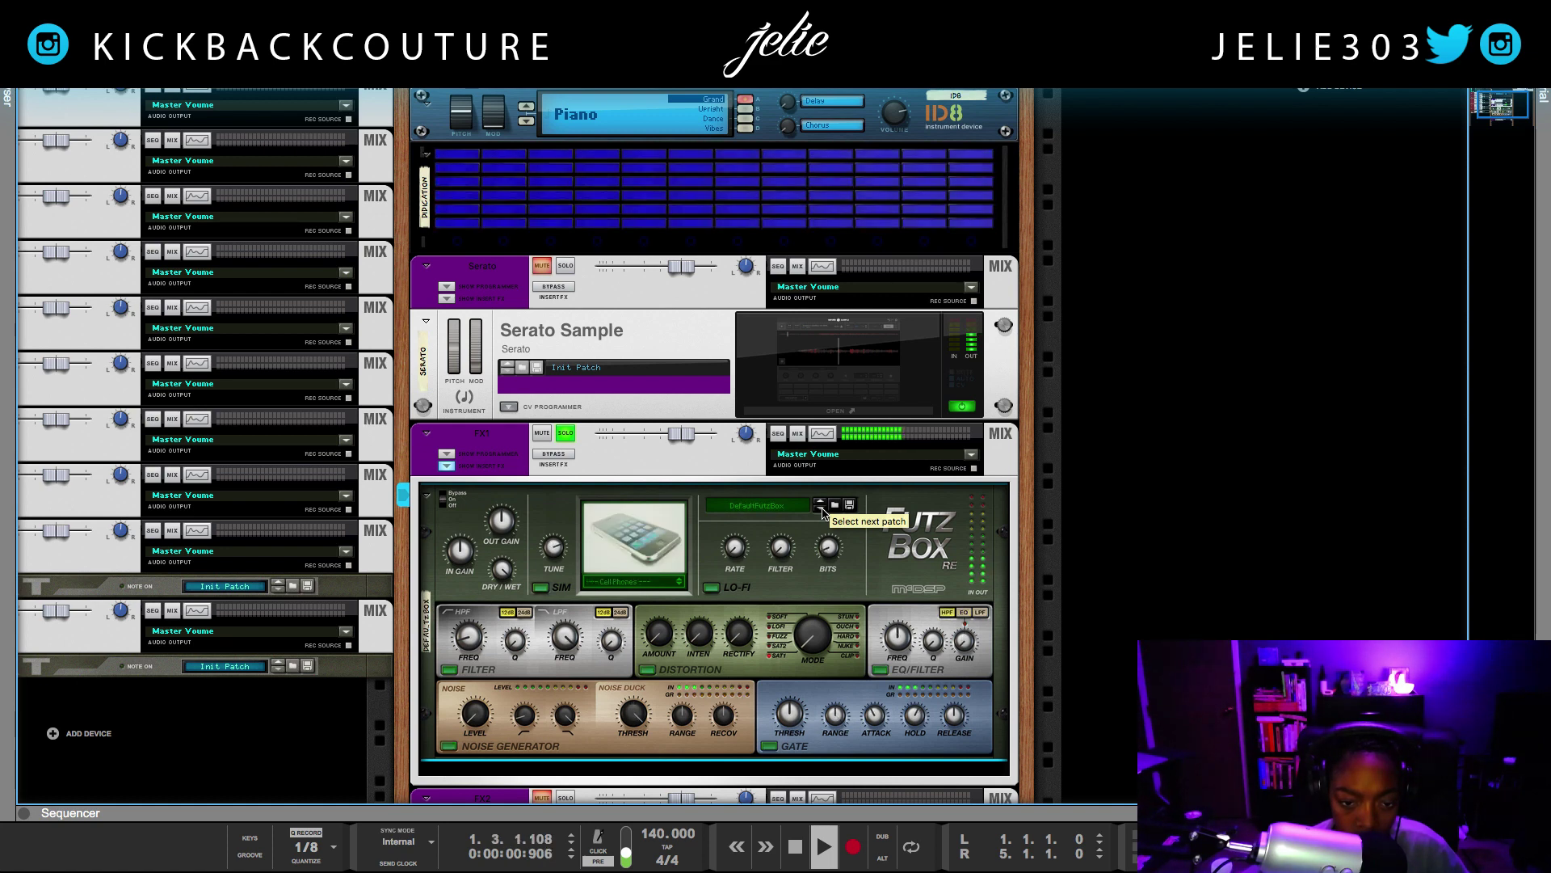
click(823, 514)
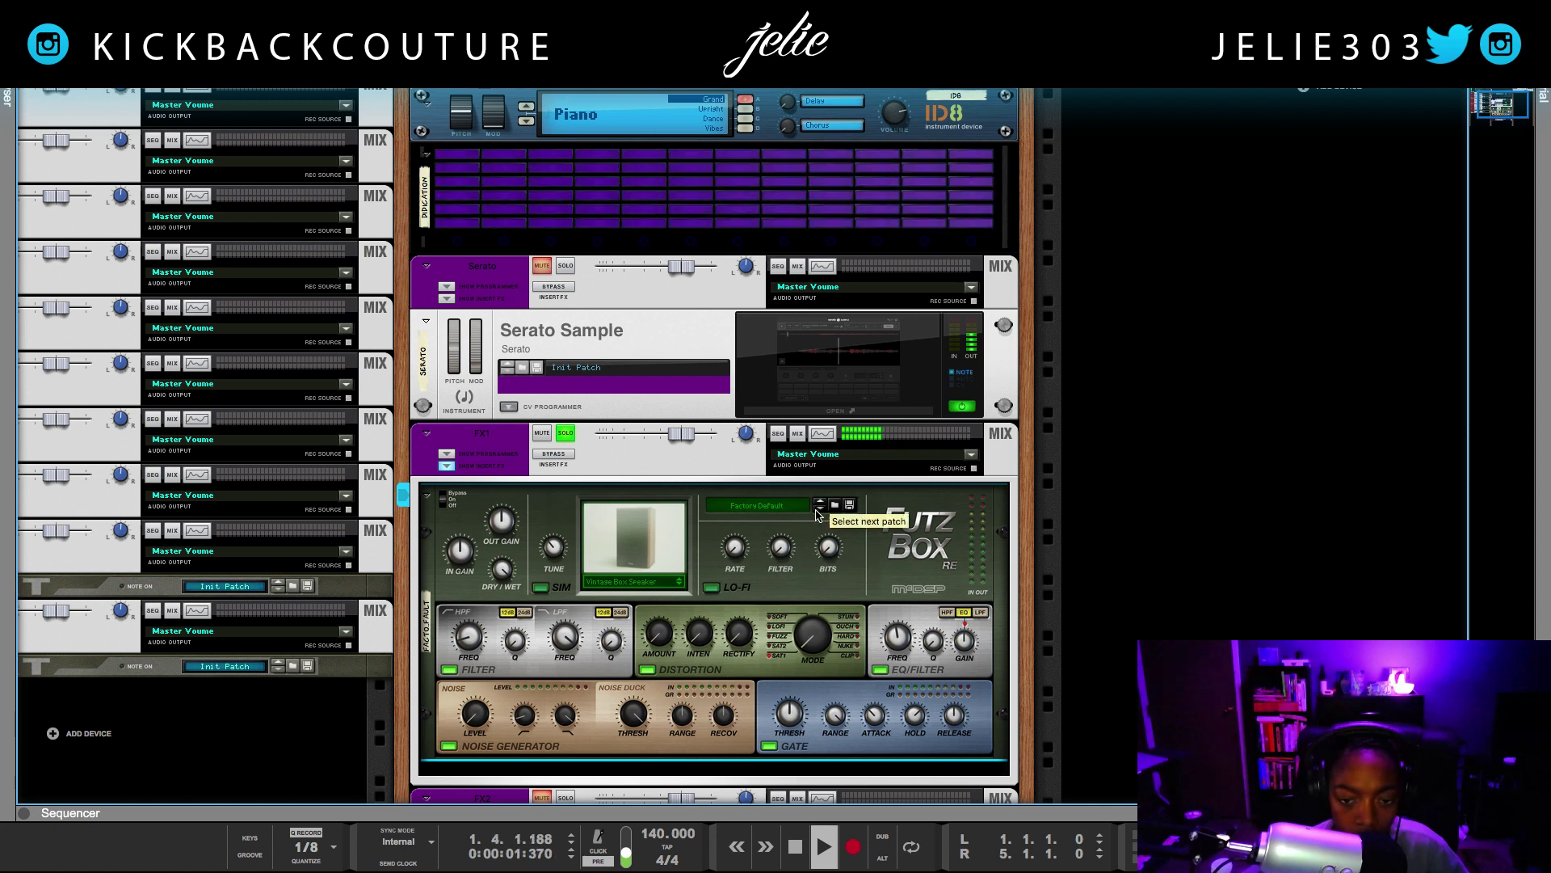
click(822, 509)
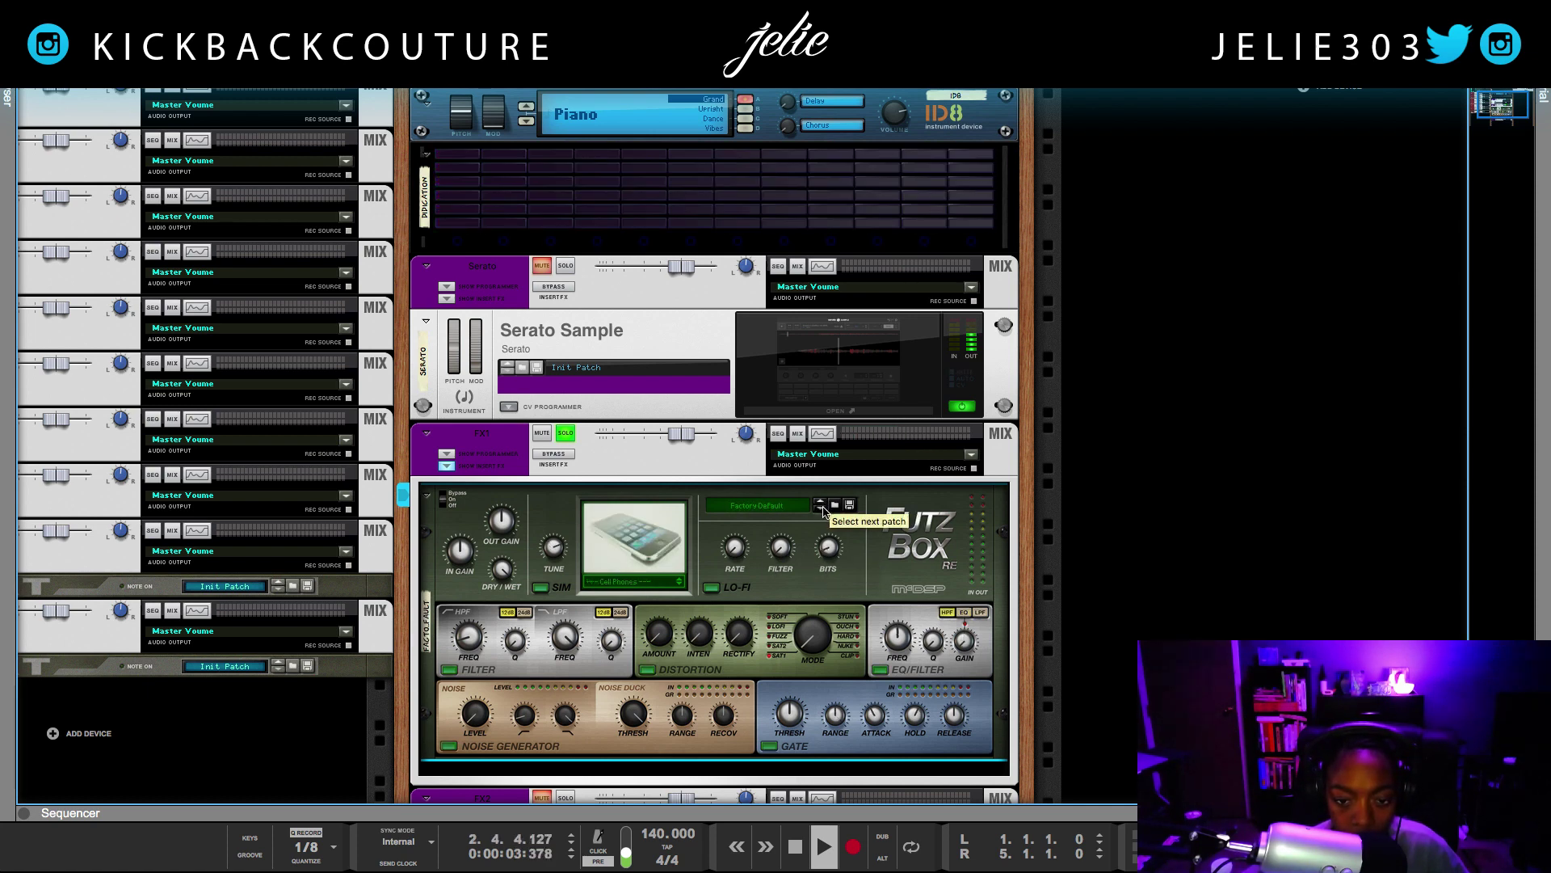
click(823, 509)
click(821, 510)
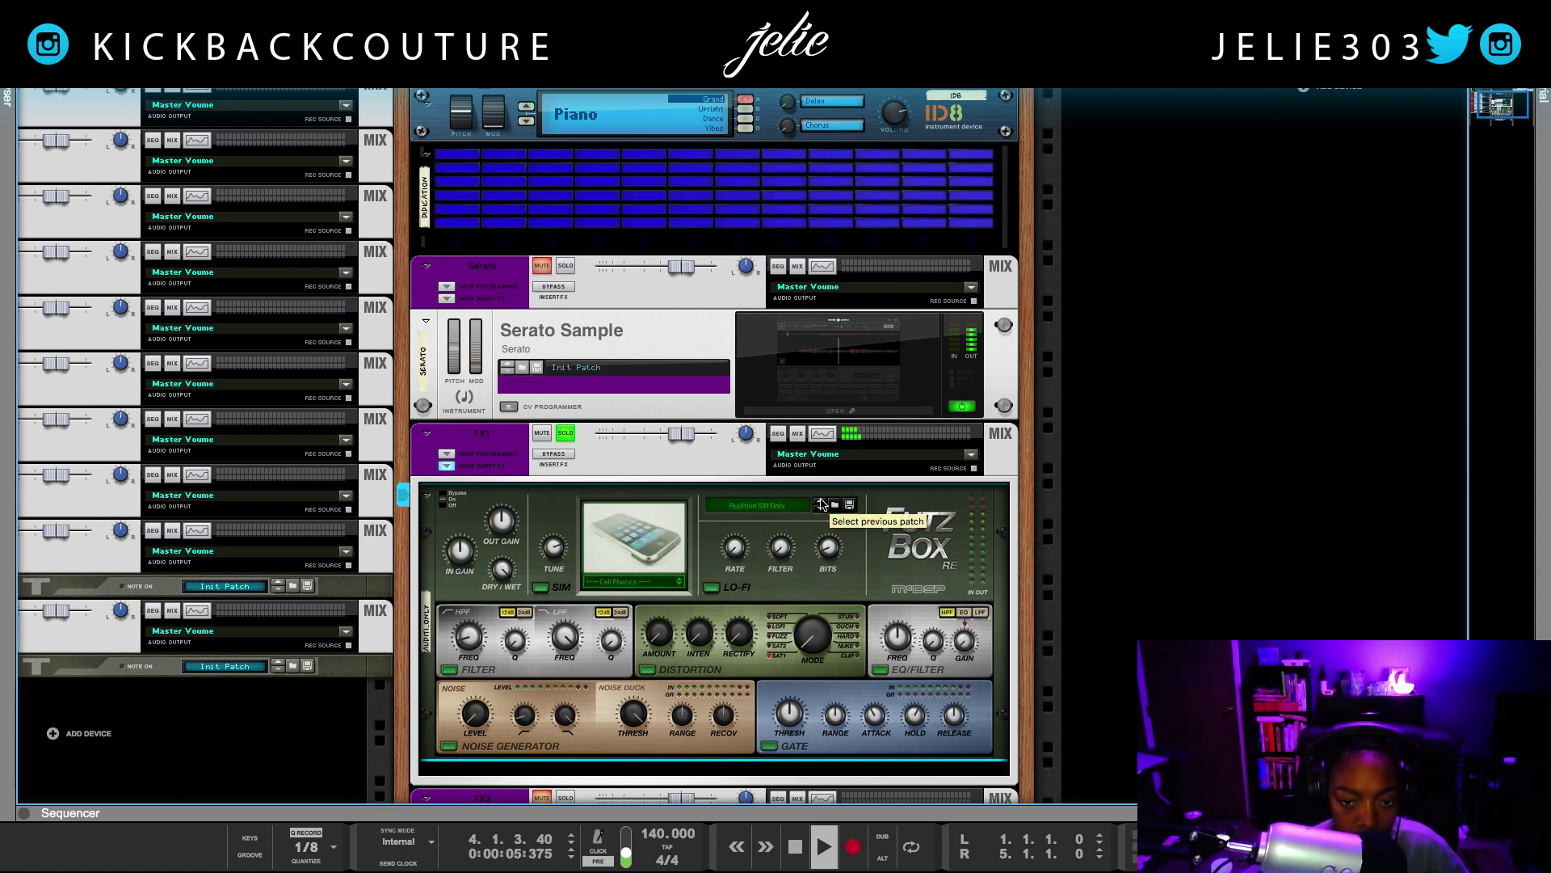
click(822, 510)
click(710, 589)
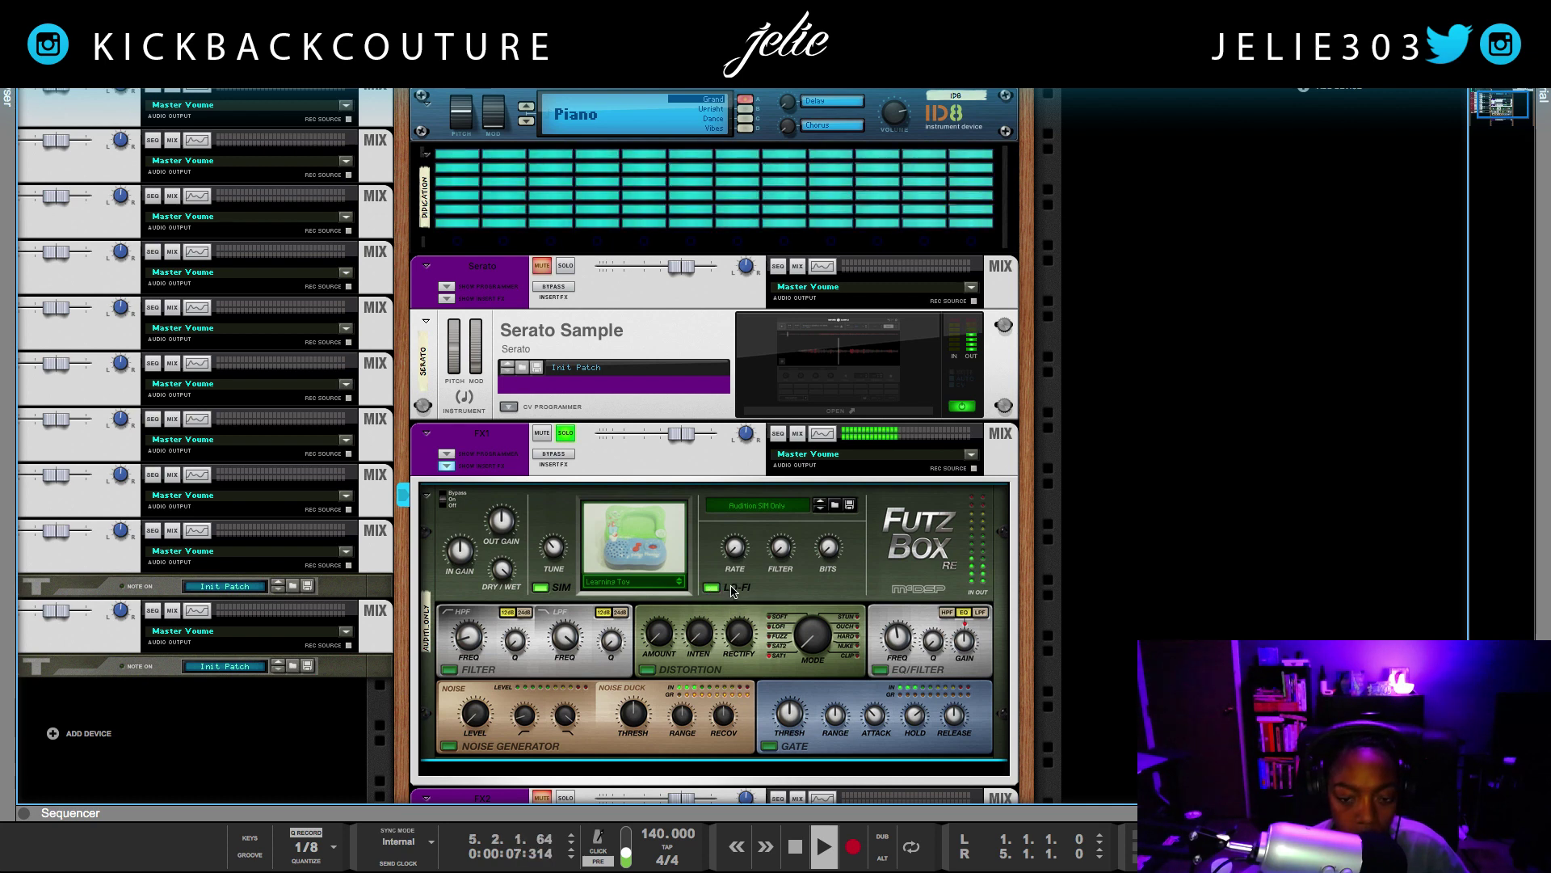
Step: Re-enable the FutzBox Lo-Fi section, setting 2 bits and a sample rate around 2005 during playback
click(714, 592)
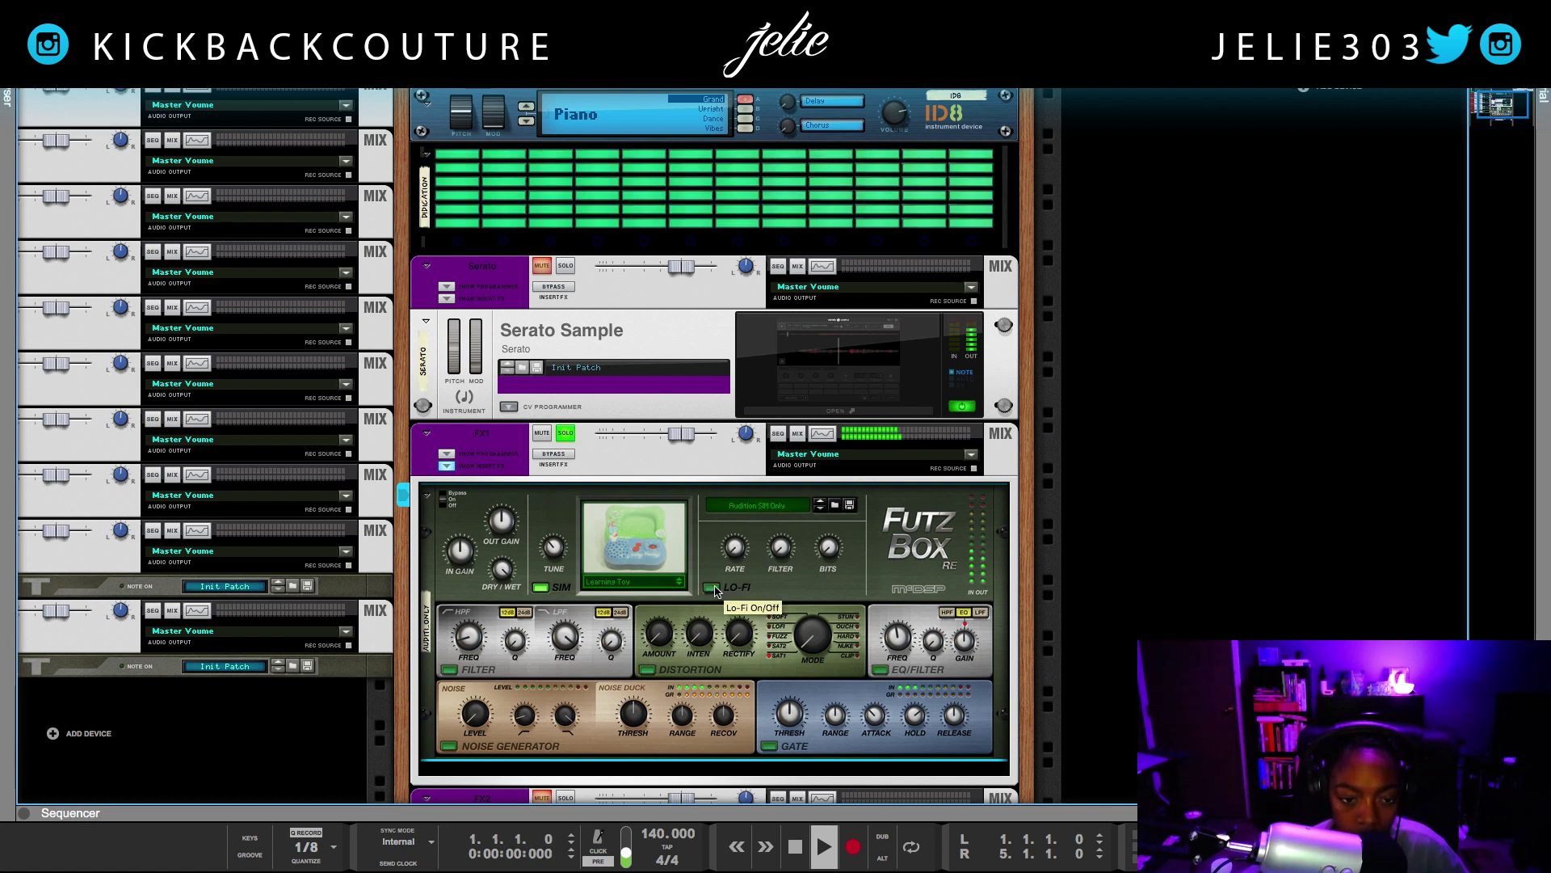
click(713, 590)
scroll(835, 546, down, 7)
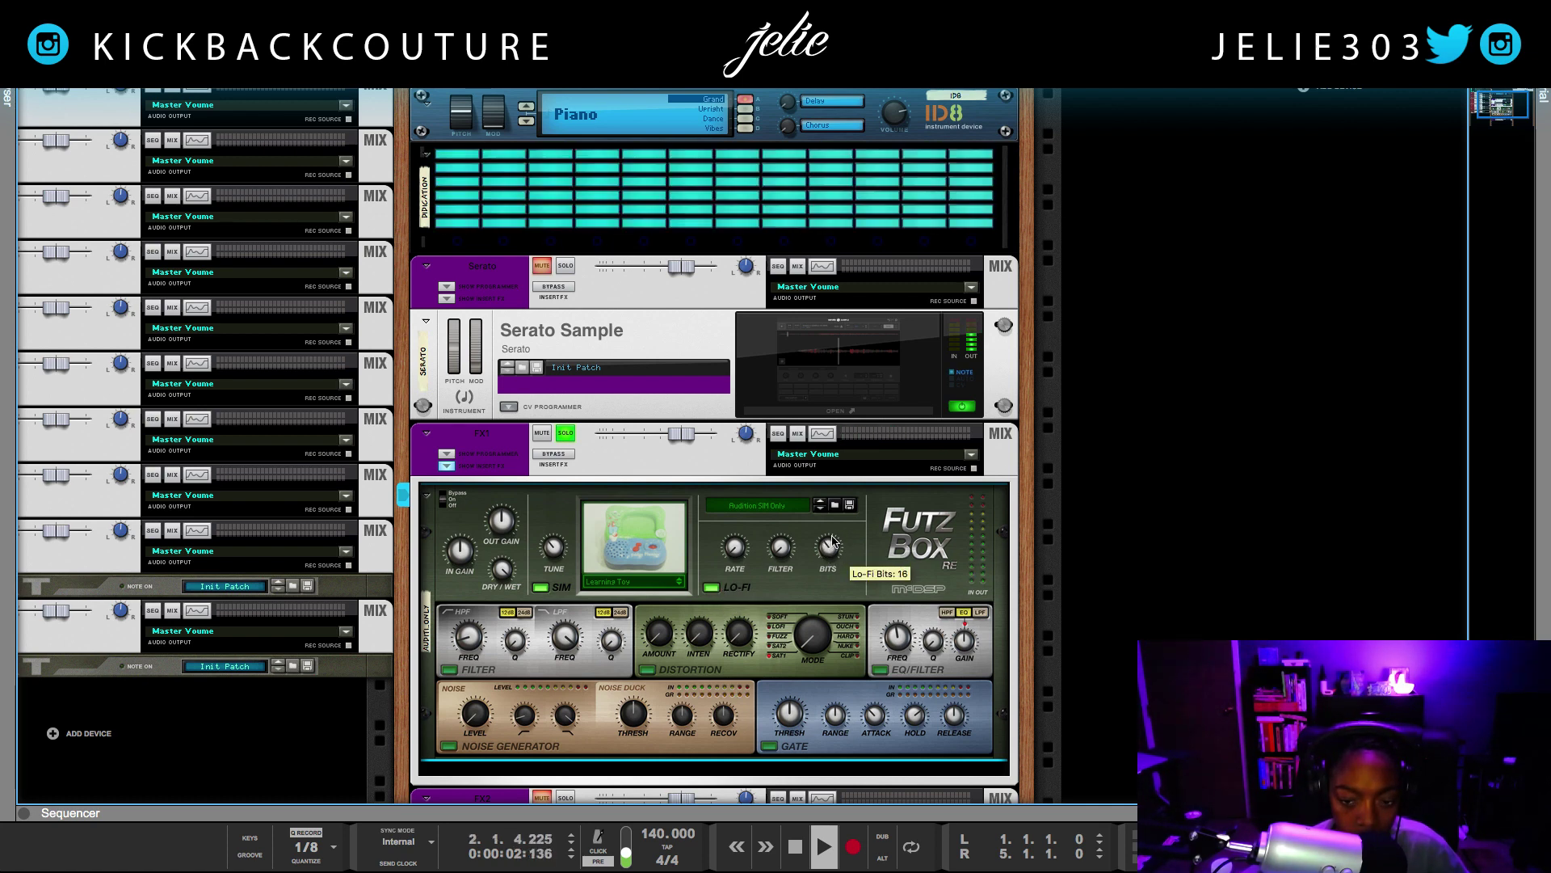
key(space)
key(space)
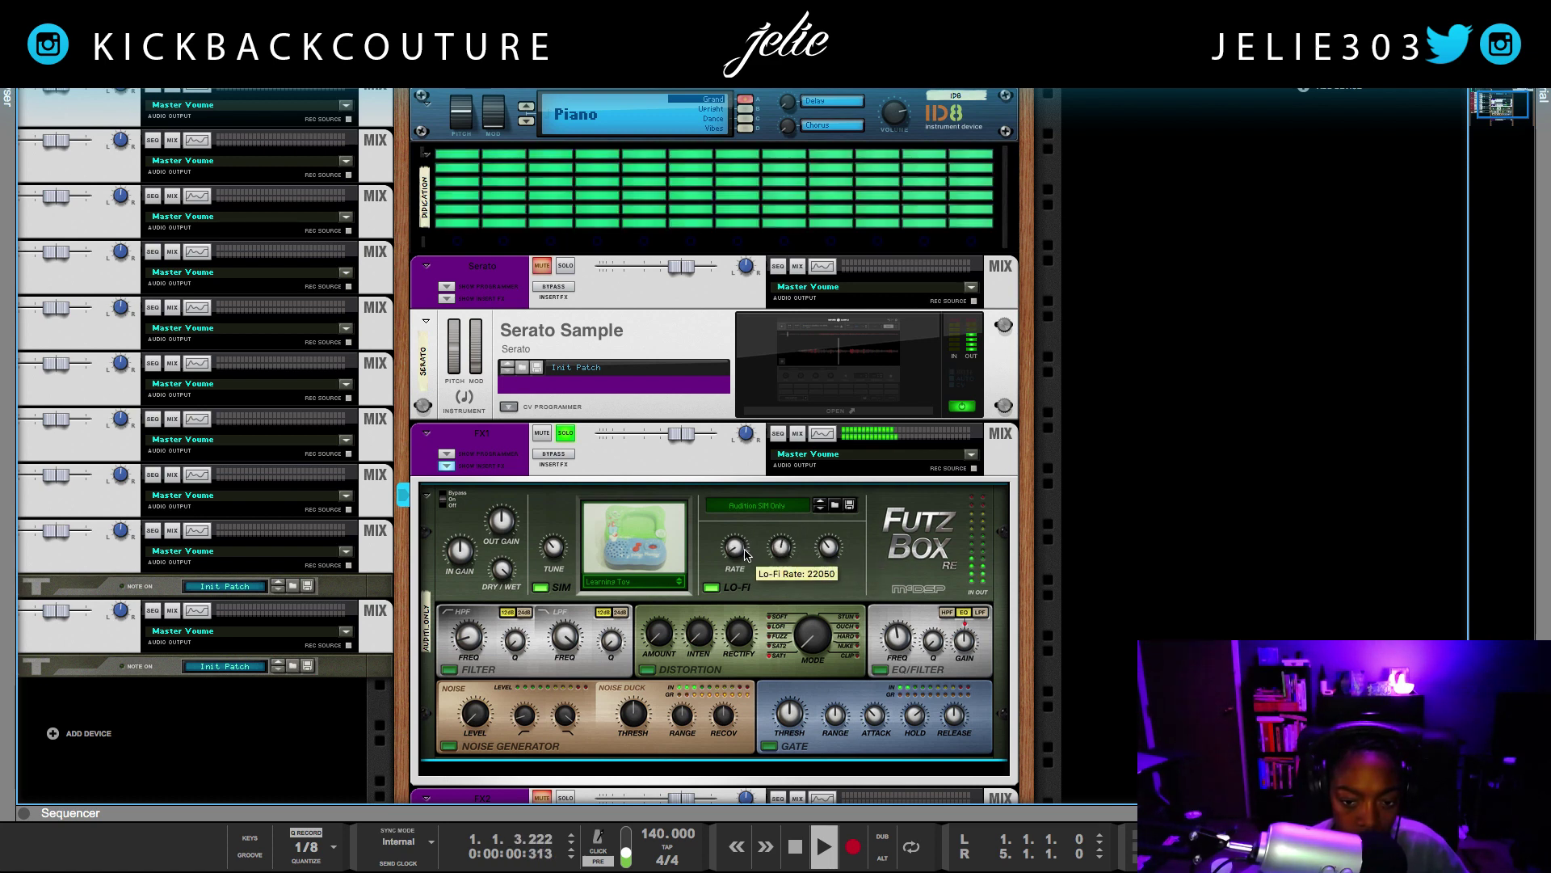
mouse_move(745, 552)
mouse_down()
mouse_move(757, 518)
mouse_move(742, 549)
mouse_up()
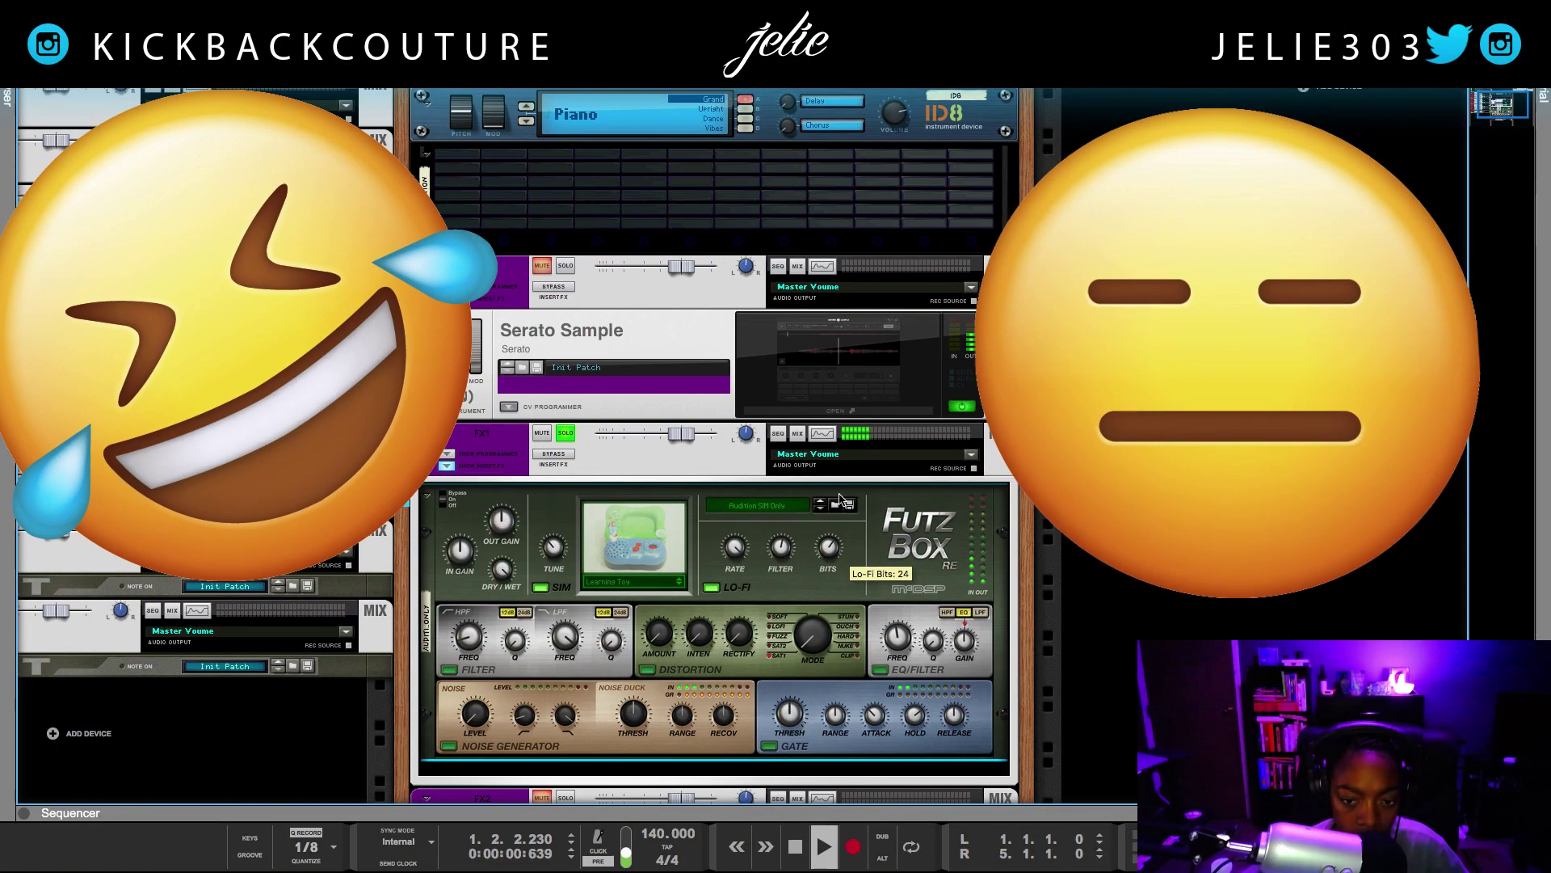
drag(829, 549, 827, 556)
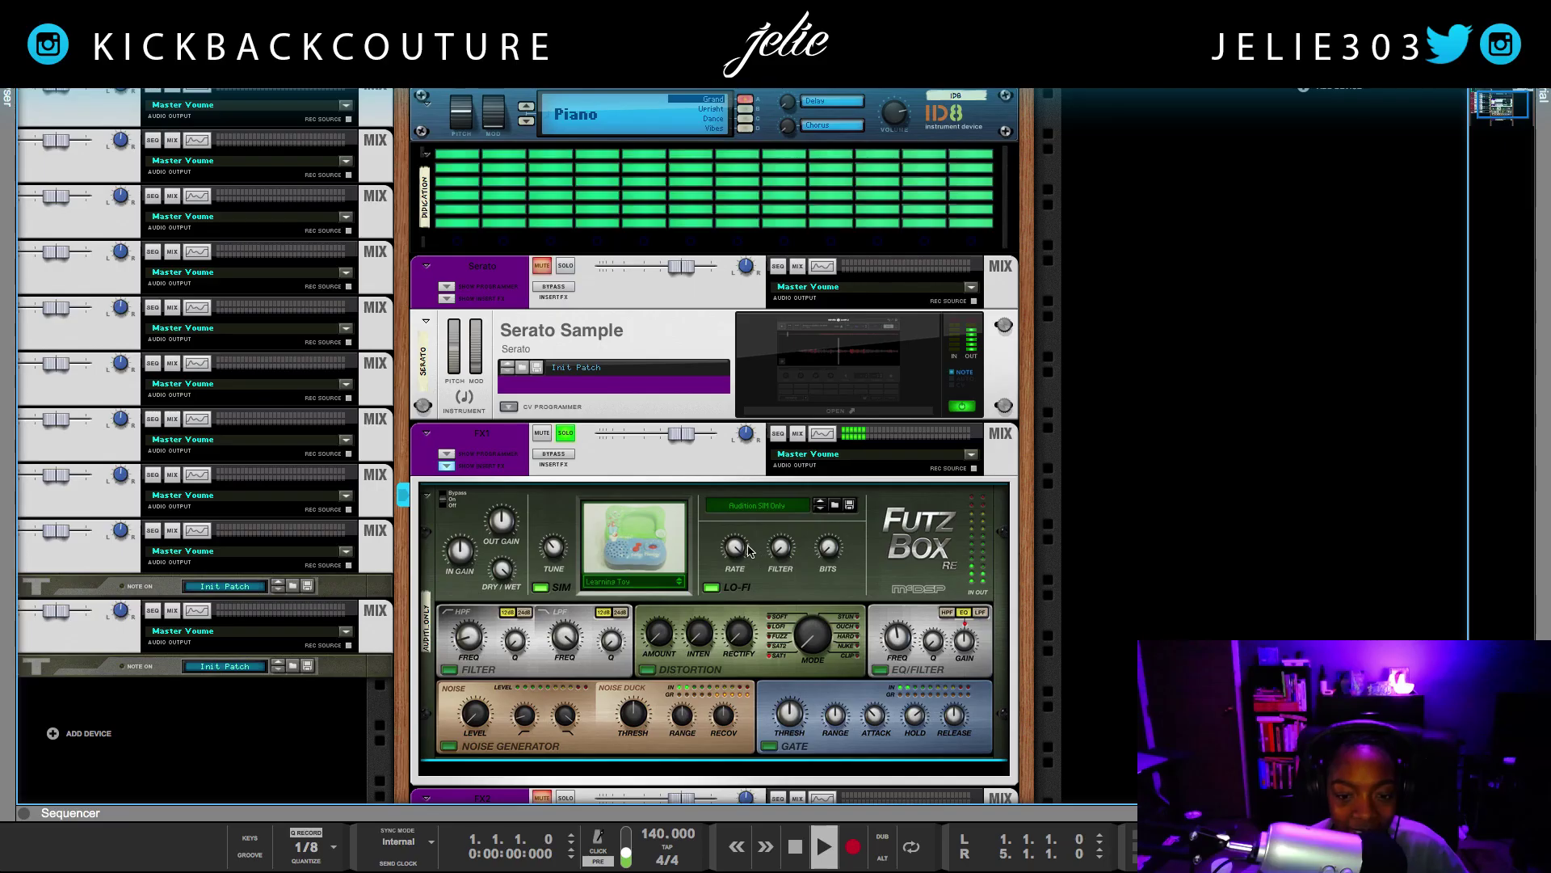
drag(734, 551, 753, 591)
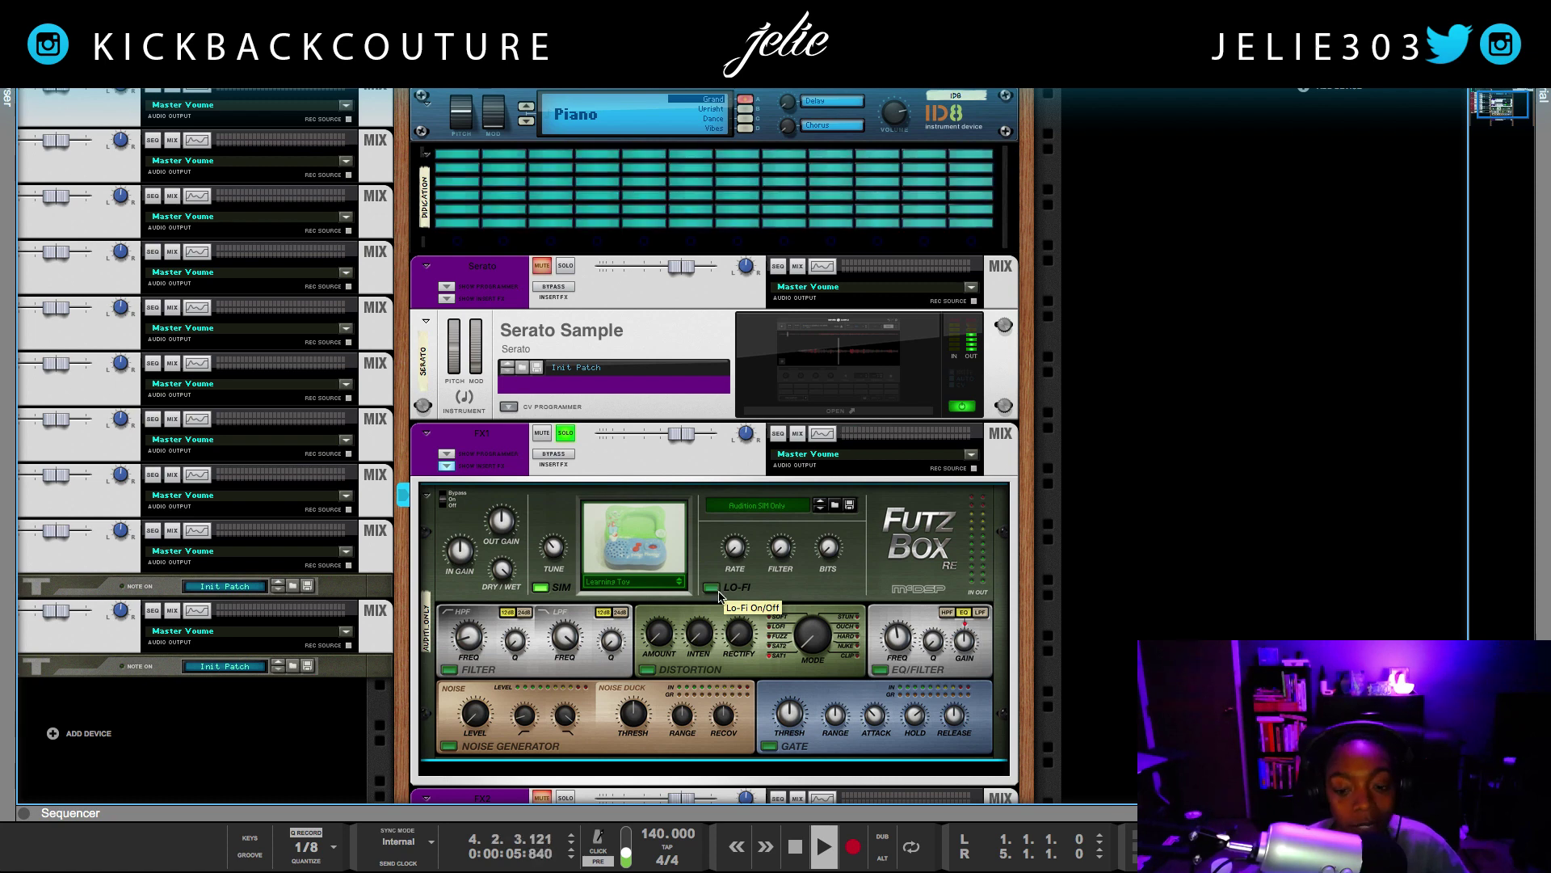
Step: Solo the FX2 channel and select it
scroll(679, 566, down, 3)
scroll(659, 542, down, 3)
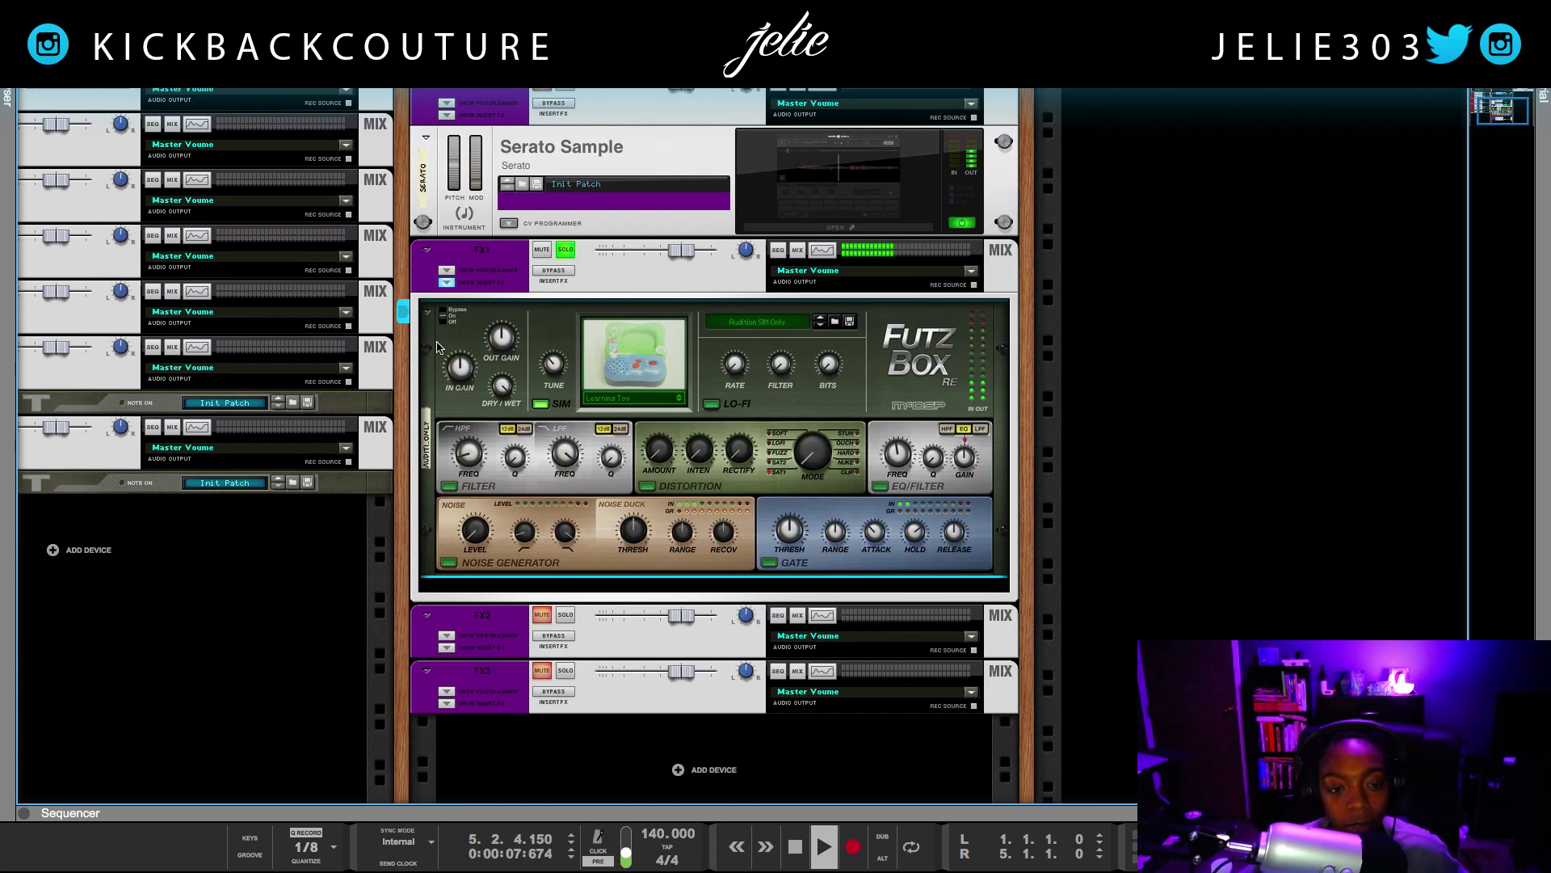
click(565, 615)
click(503, 385)
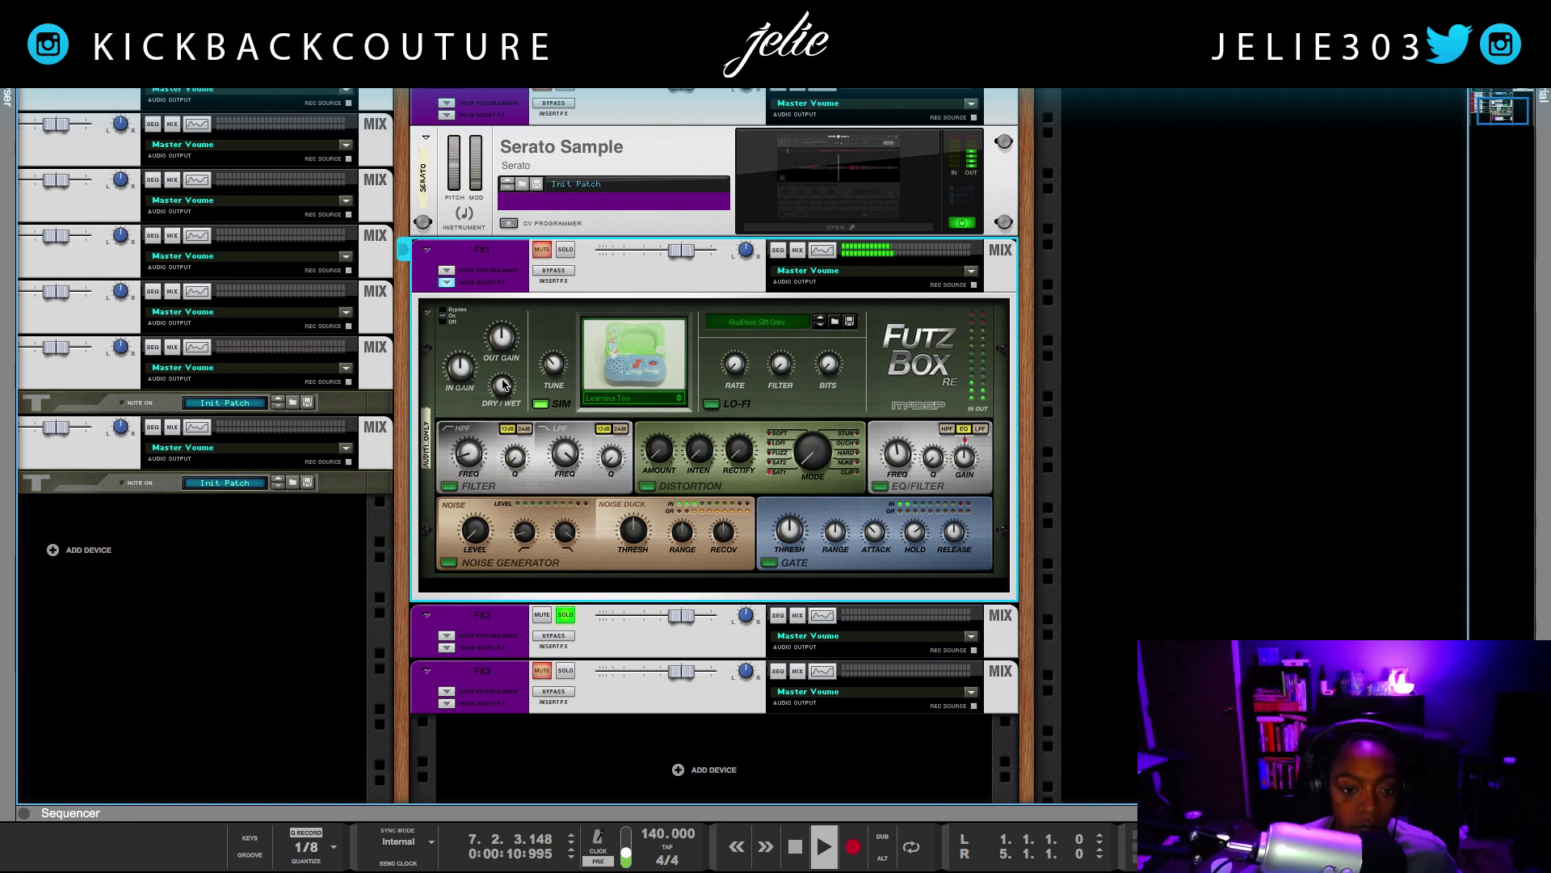
click(474, 649)
Step: Insert Xfer Records SerumFX on FX2 and open its editor window over the rack
right_click(482, 648)
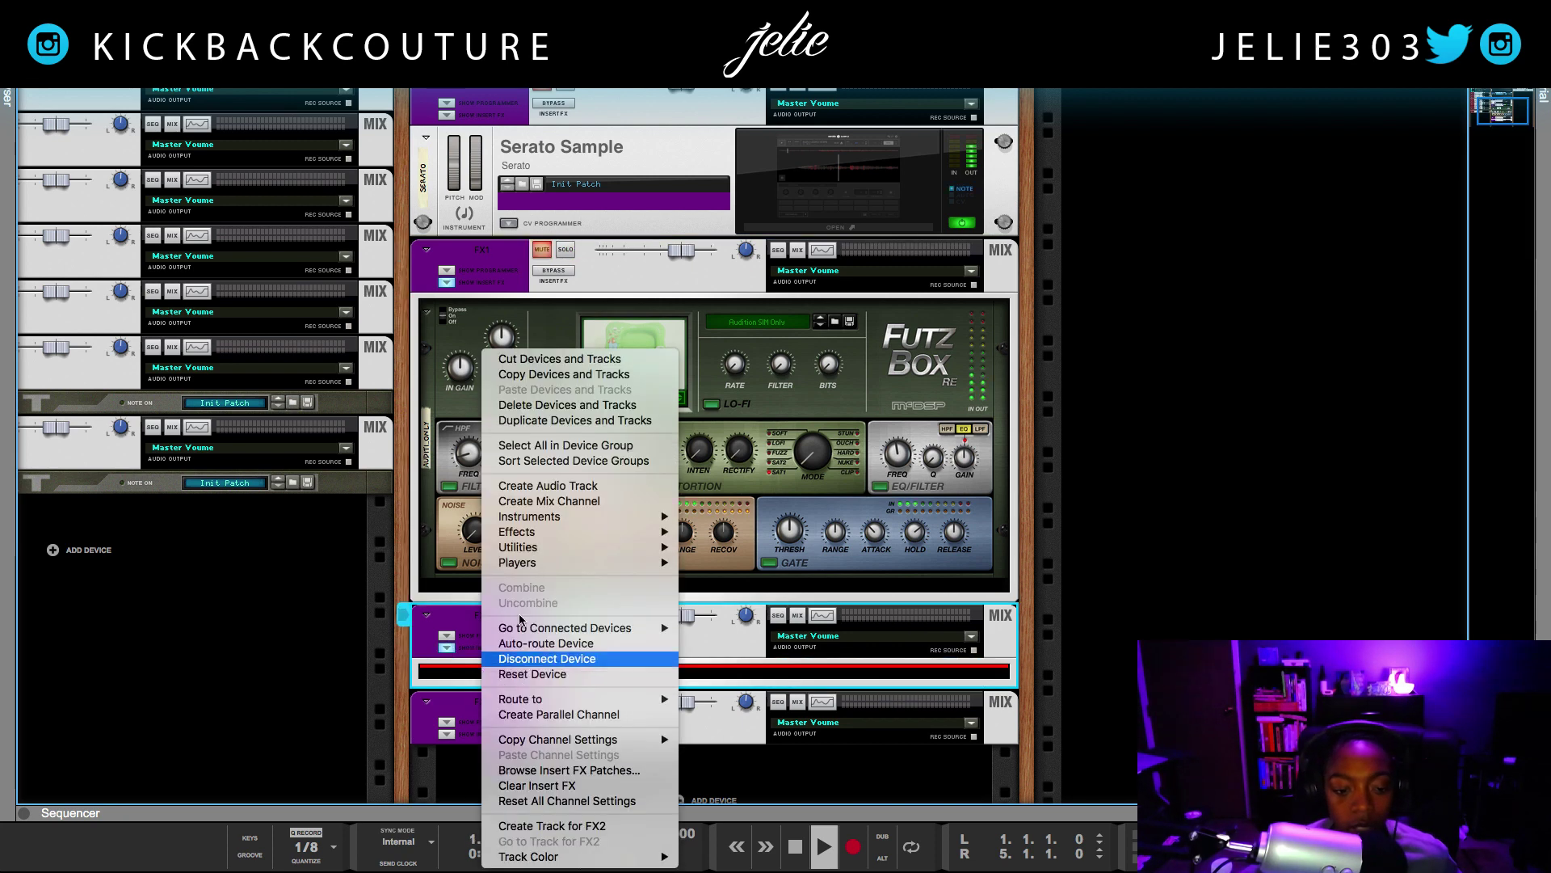
mouse_move(533, 532)
mouse_move(776, 826)
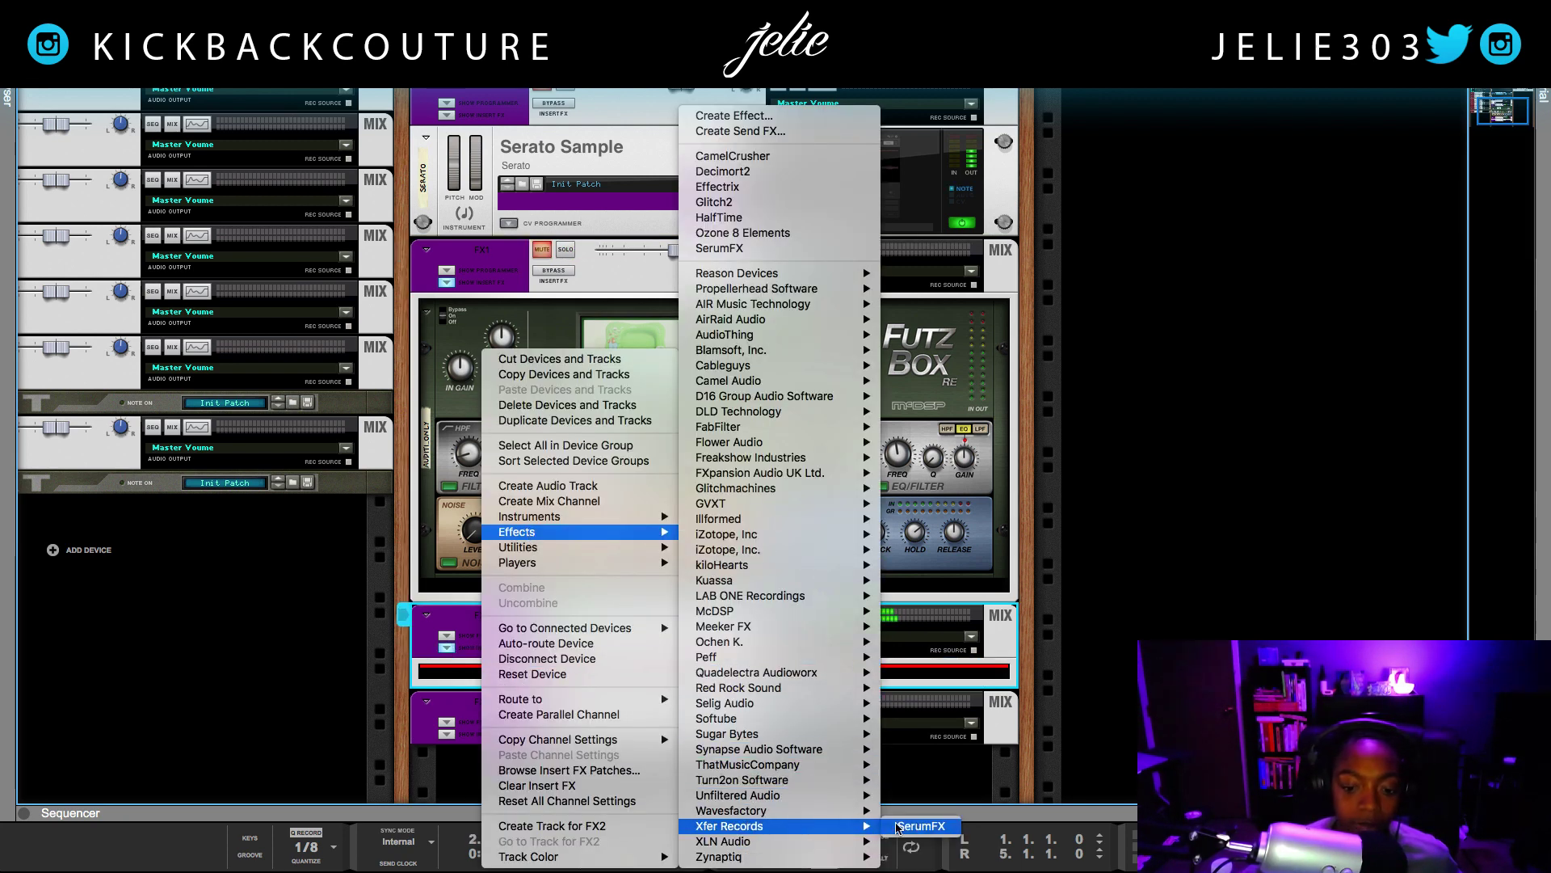
click(899, 825)
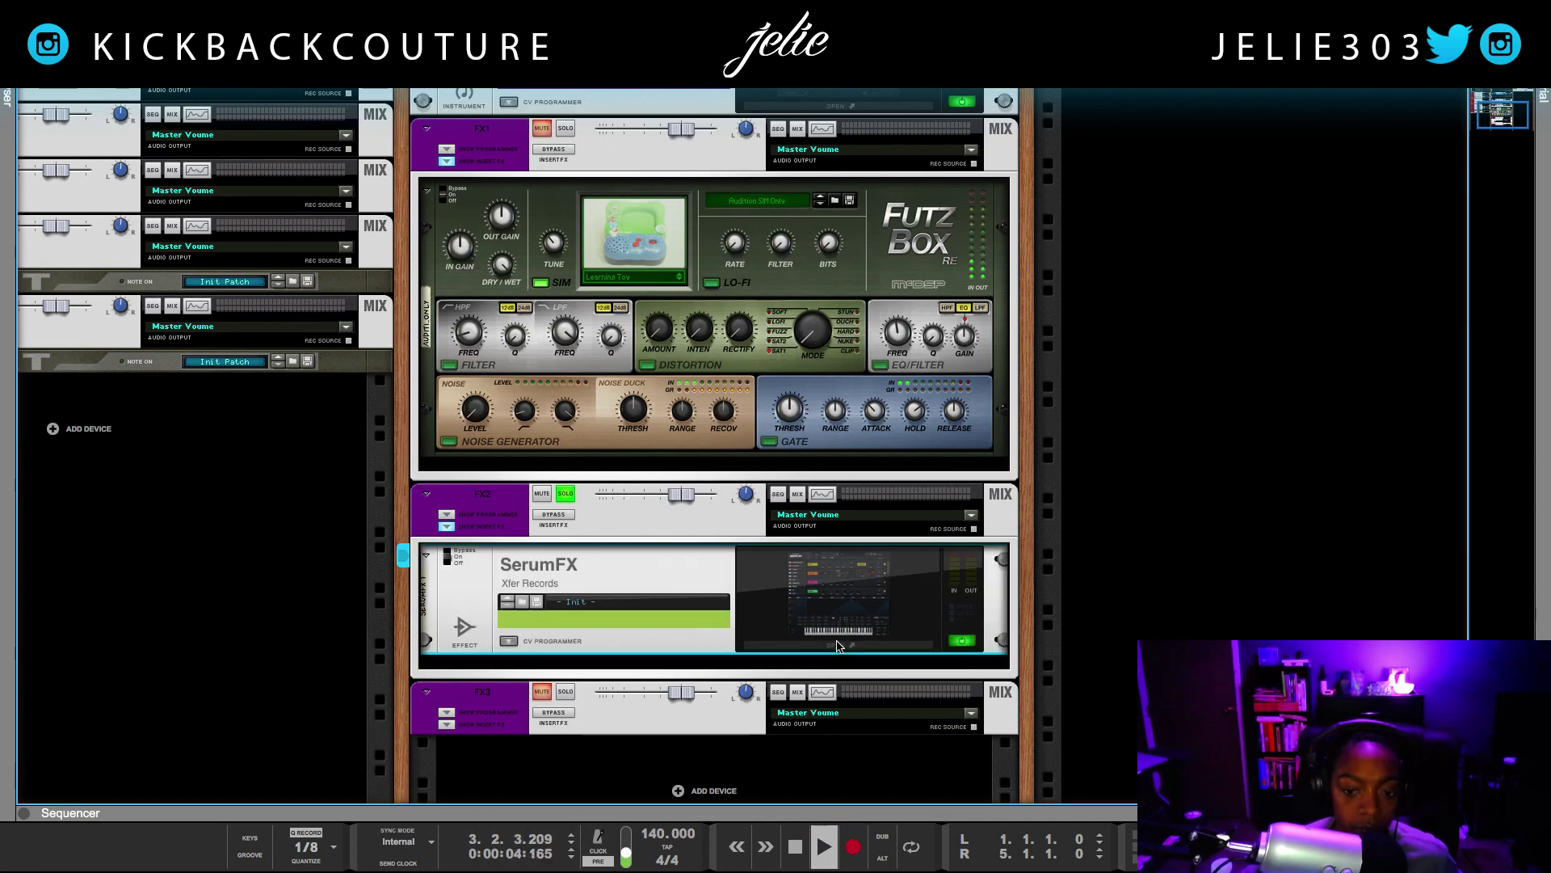
click(838, 645)
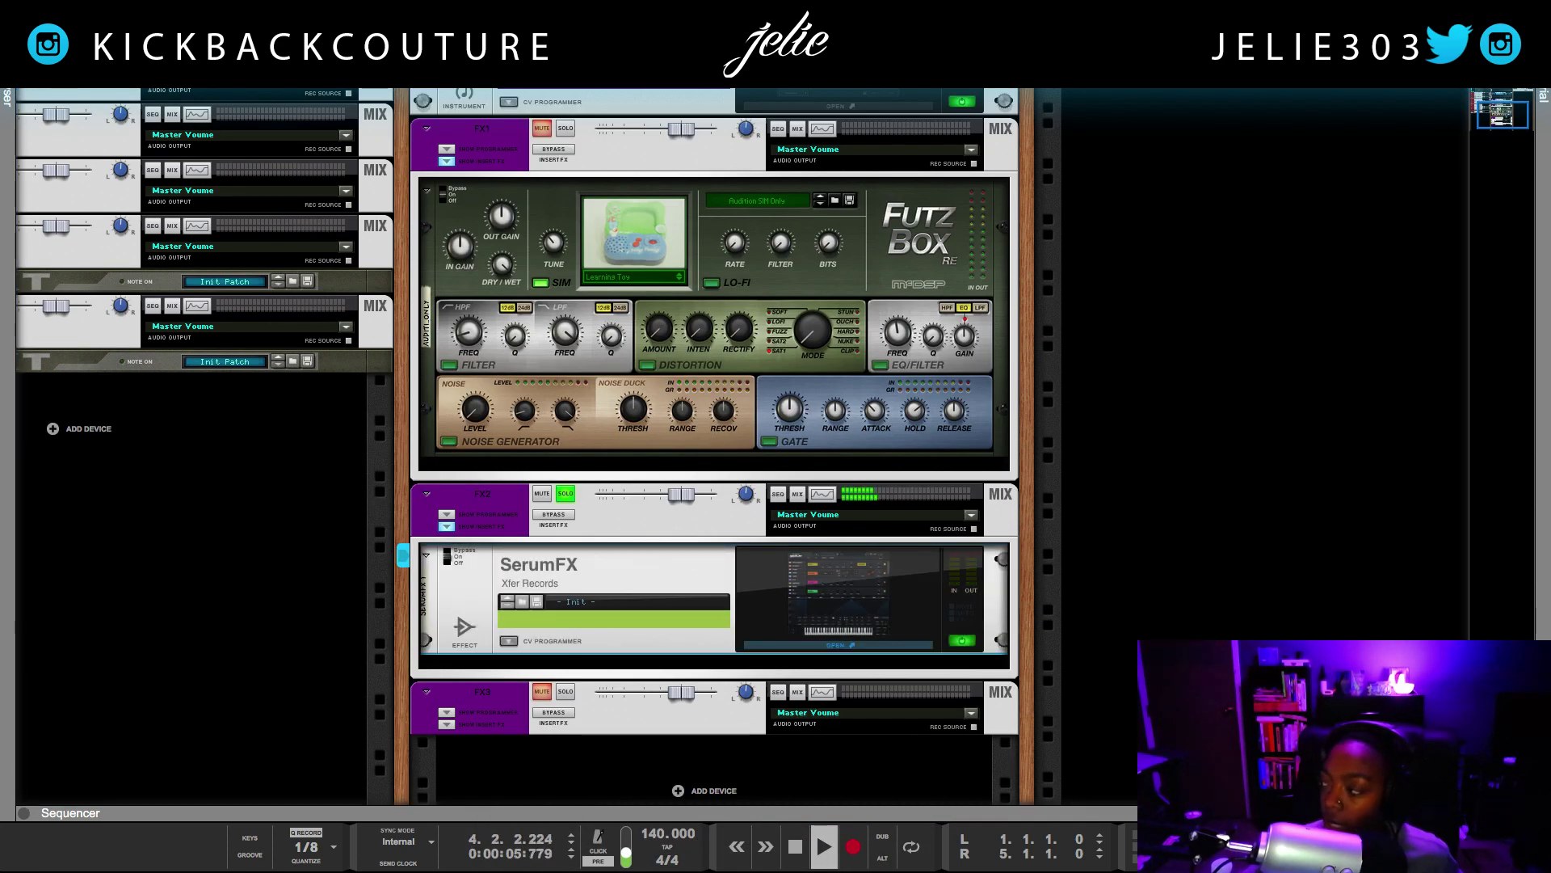
drag(1304, 121, 579, 123)
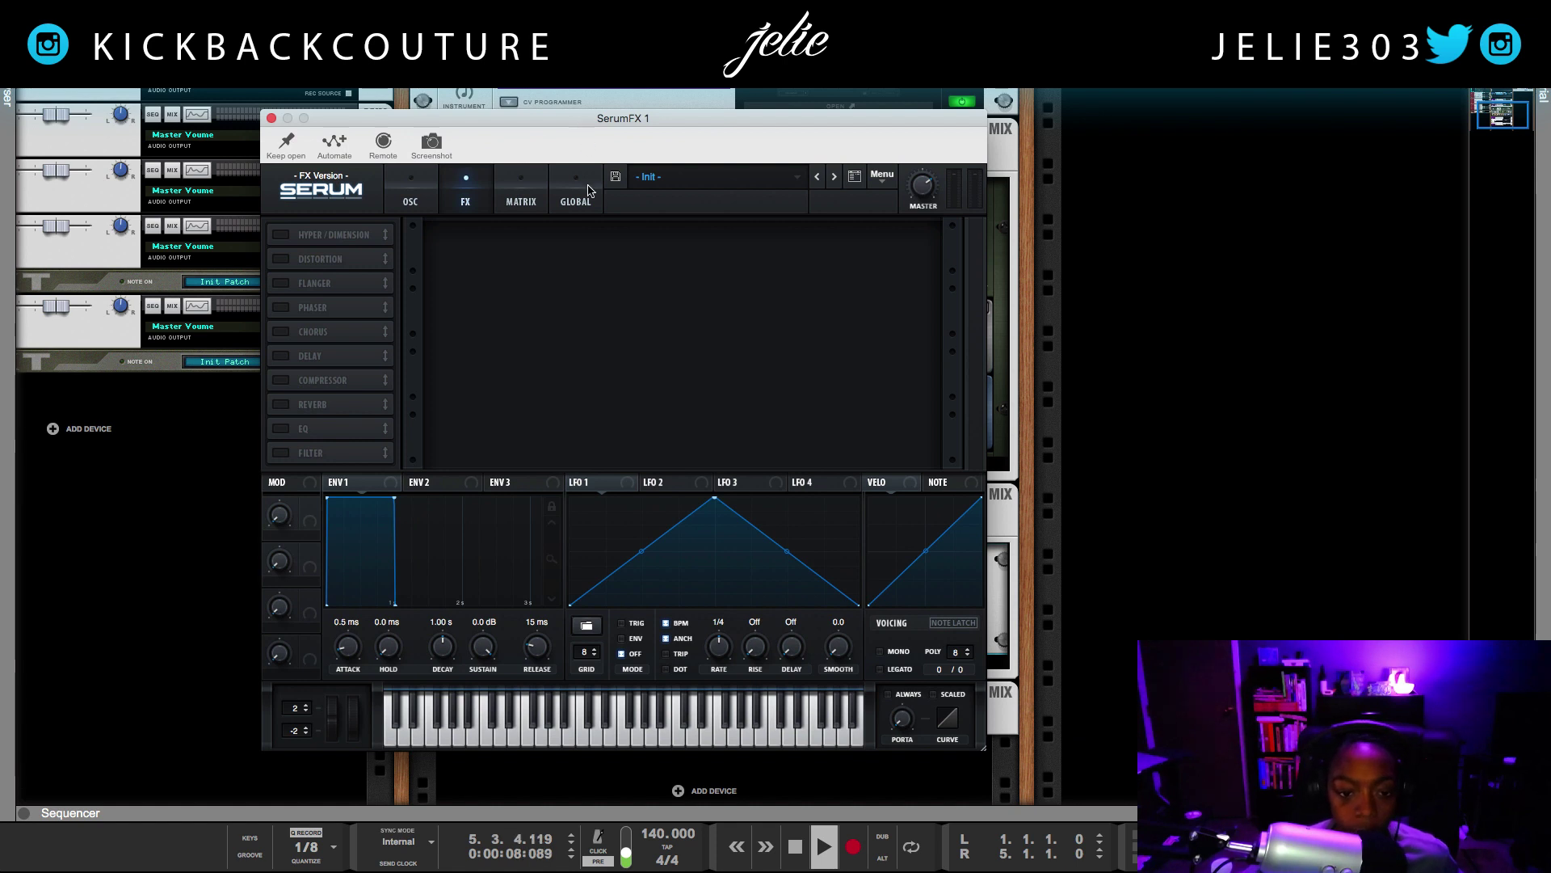
Step: Enable Flanger, Phaser and Hyper/Dimension in SerumFX, leaving Distortion switched off
click(280, 259)
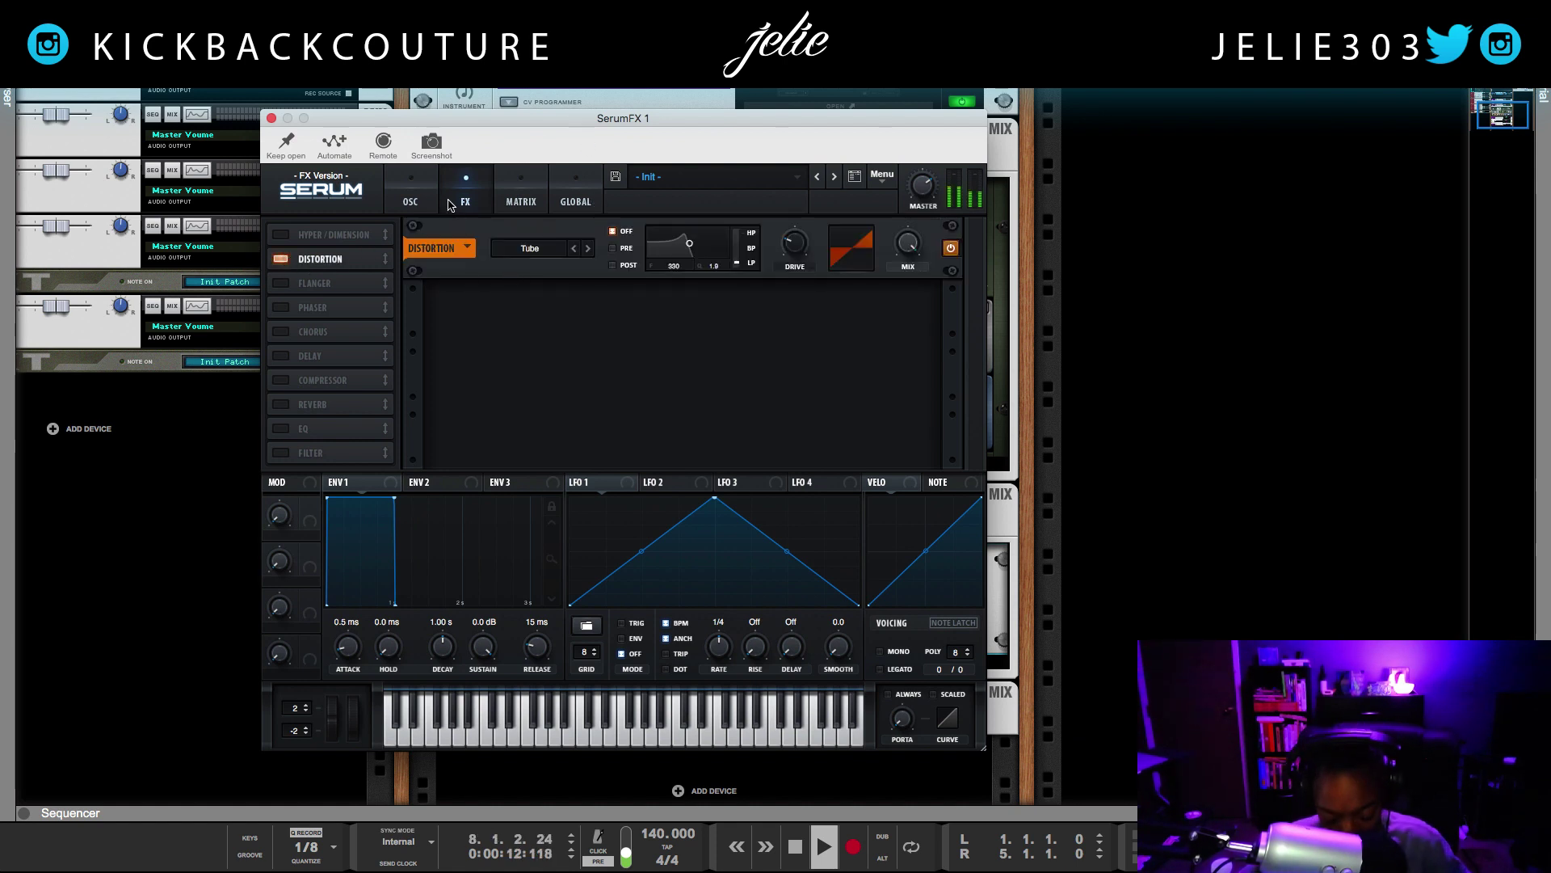
click(281, 282)
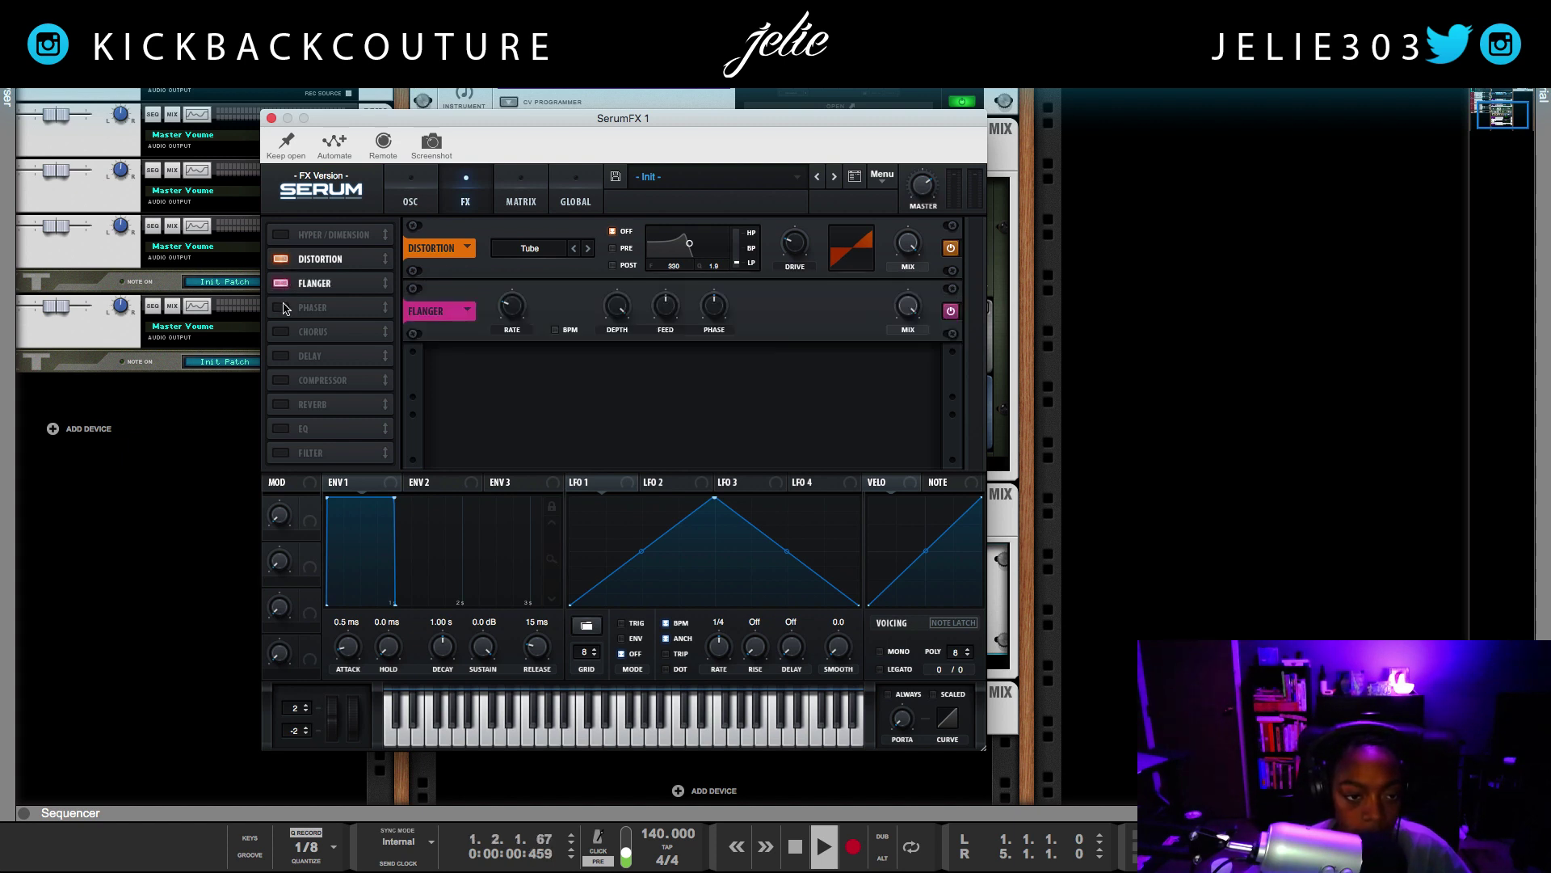
click(282, 308)
click(282, 260)
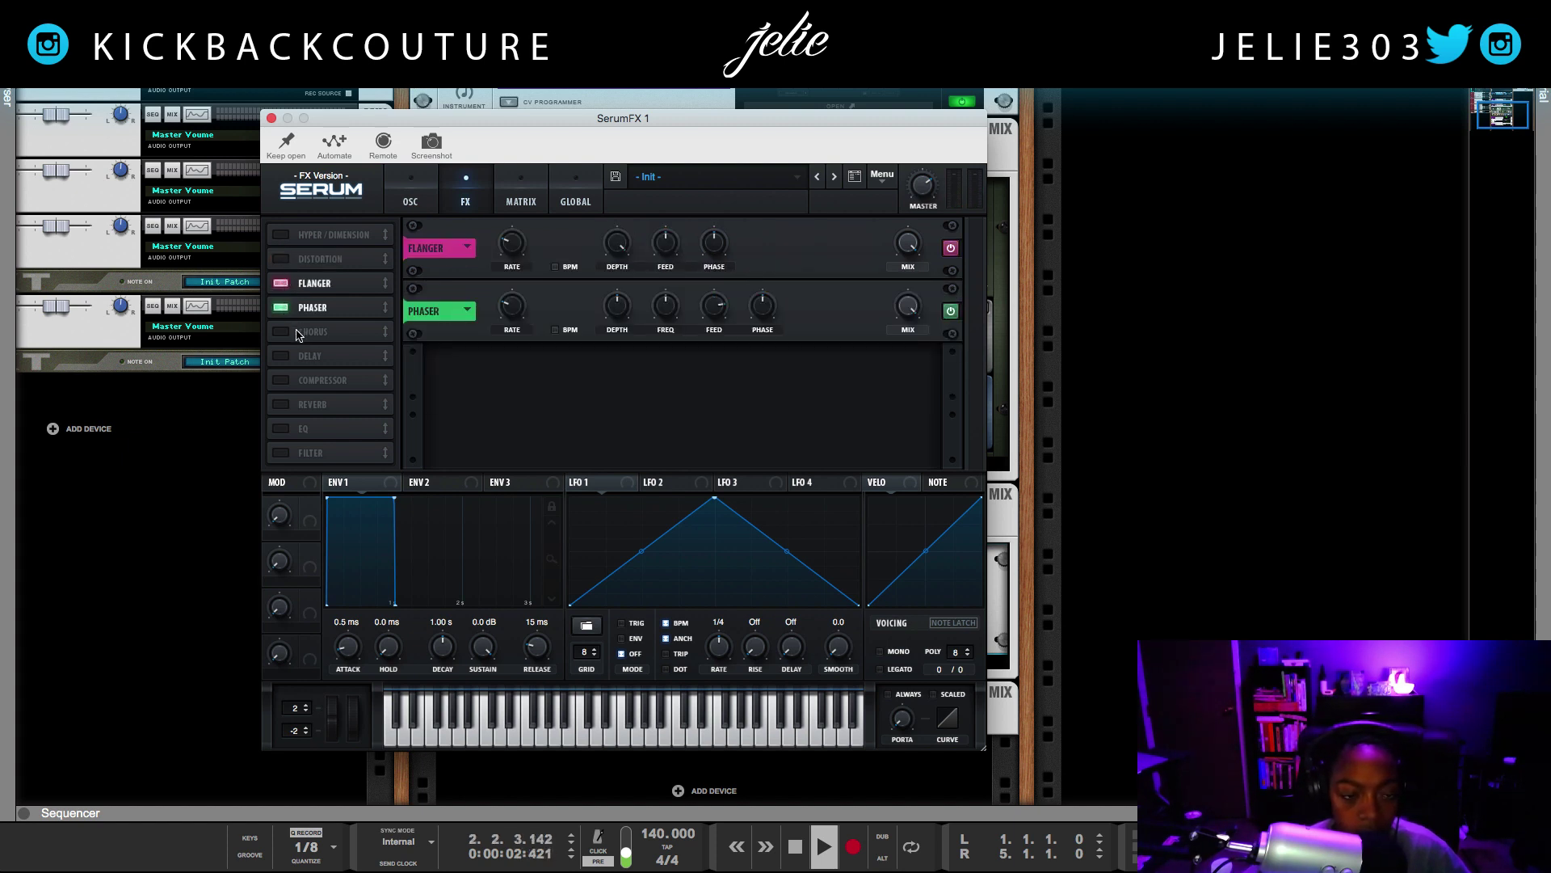
click(281, 235)
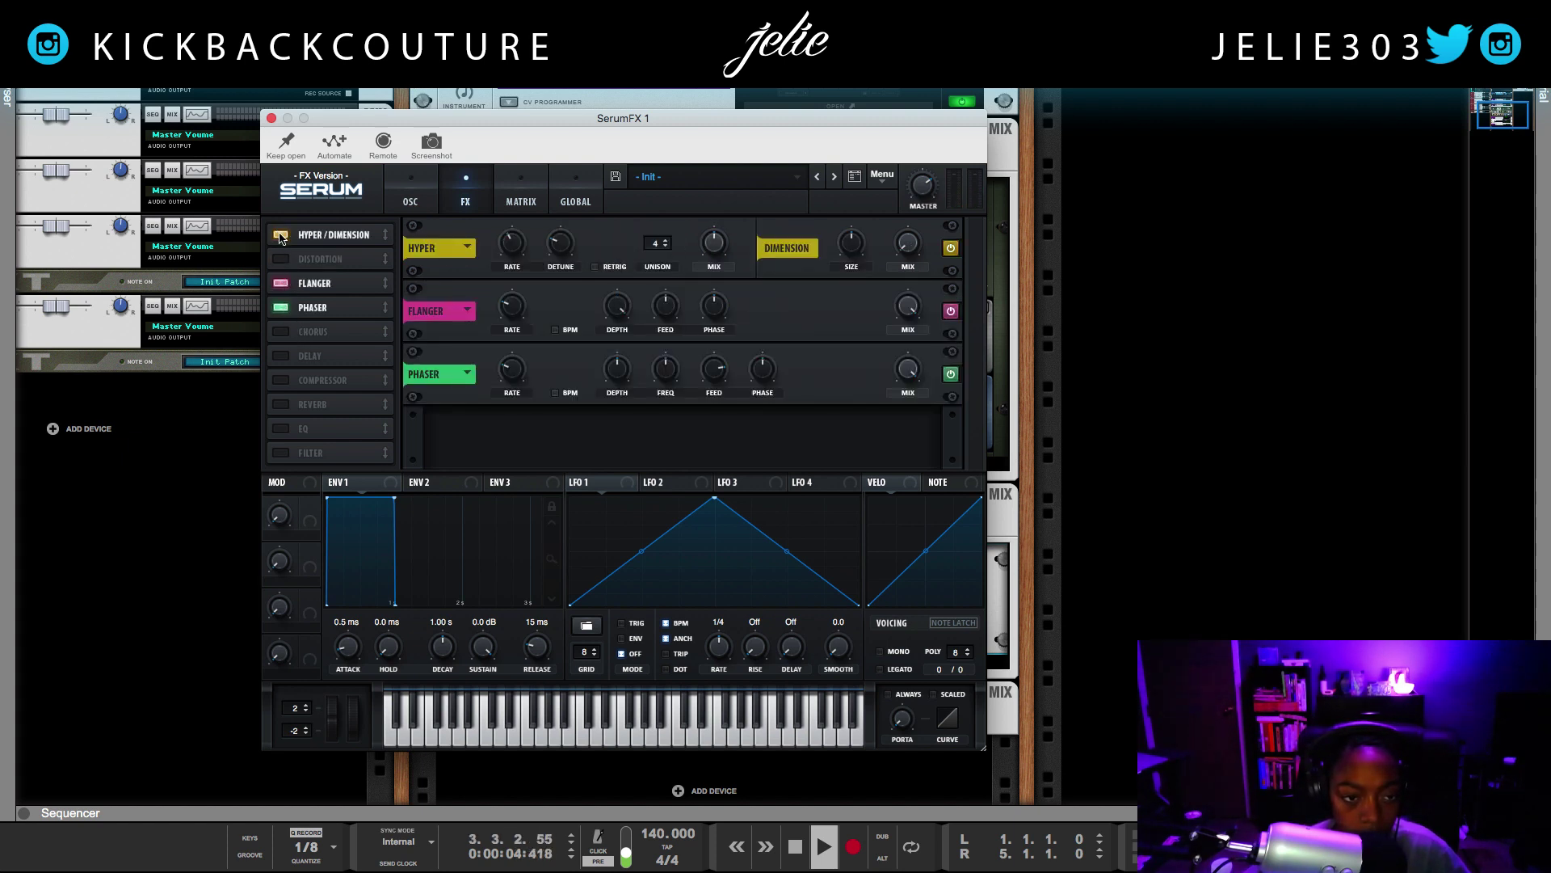
Step: Raise the Dimension mix to about 35% and close the SerumFX window
mouse_move(905, 251)
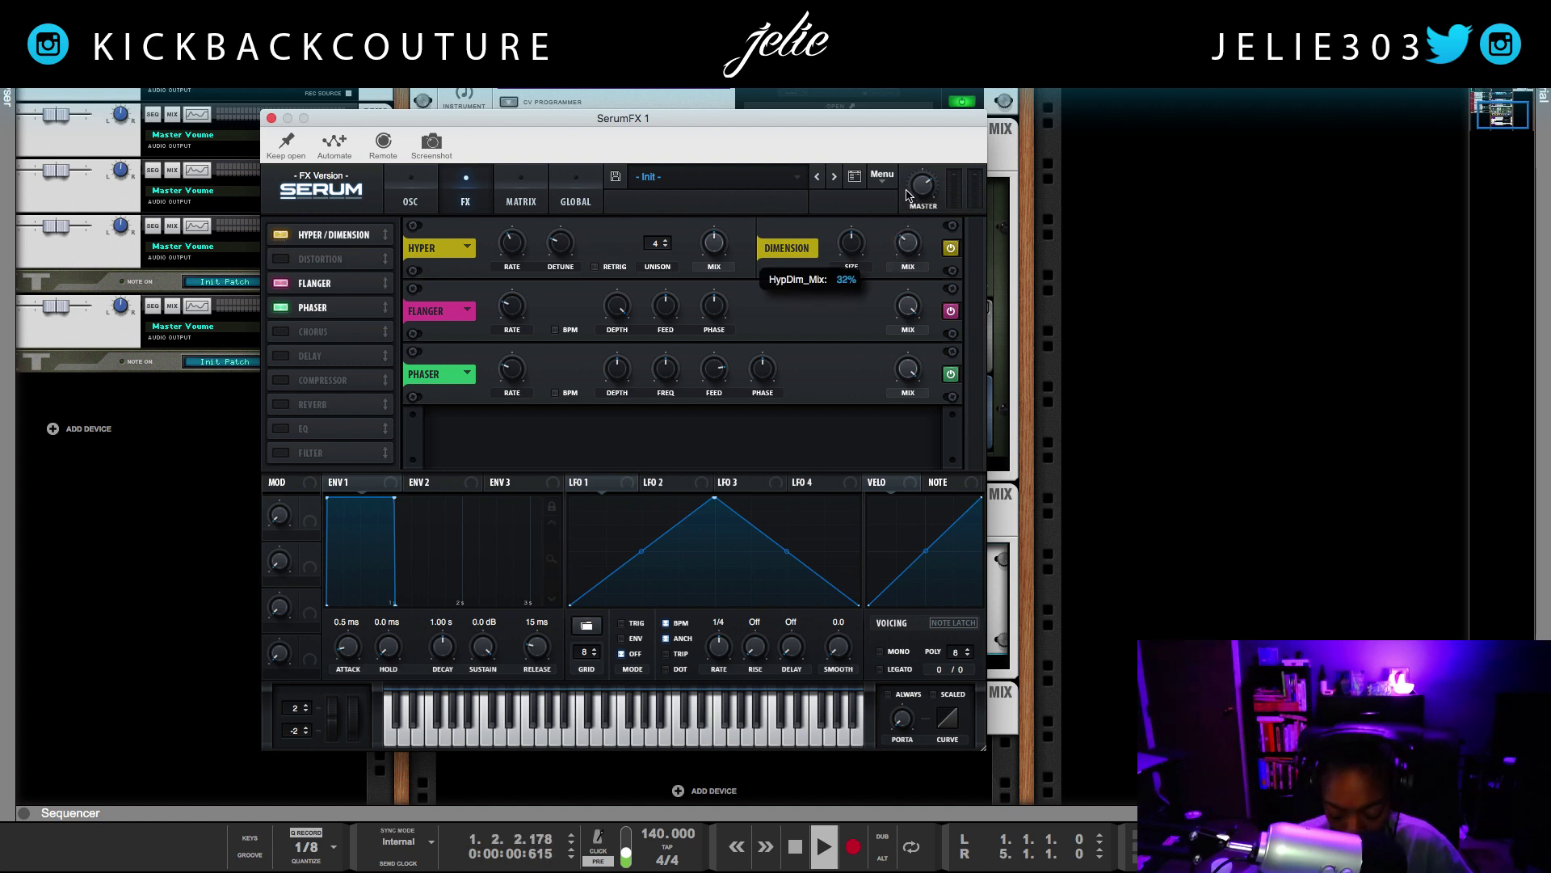
drag(908, 195, 907, 247)
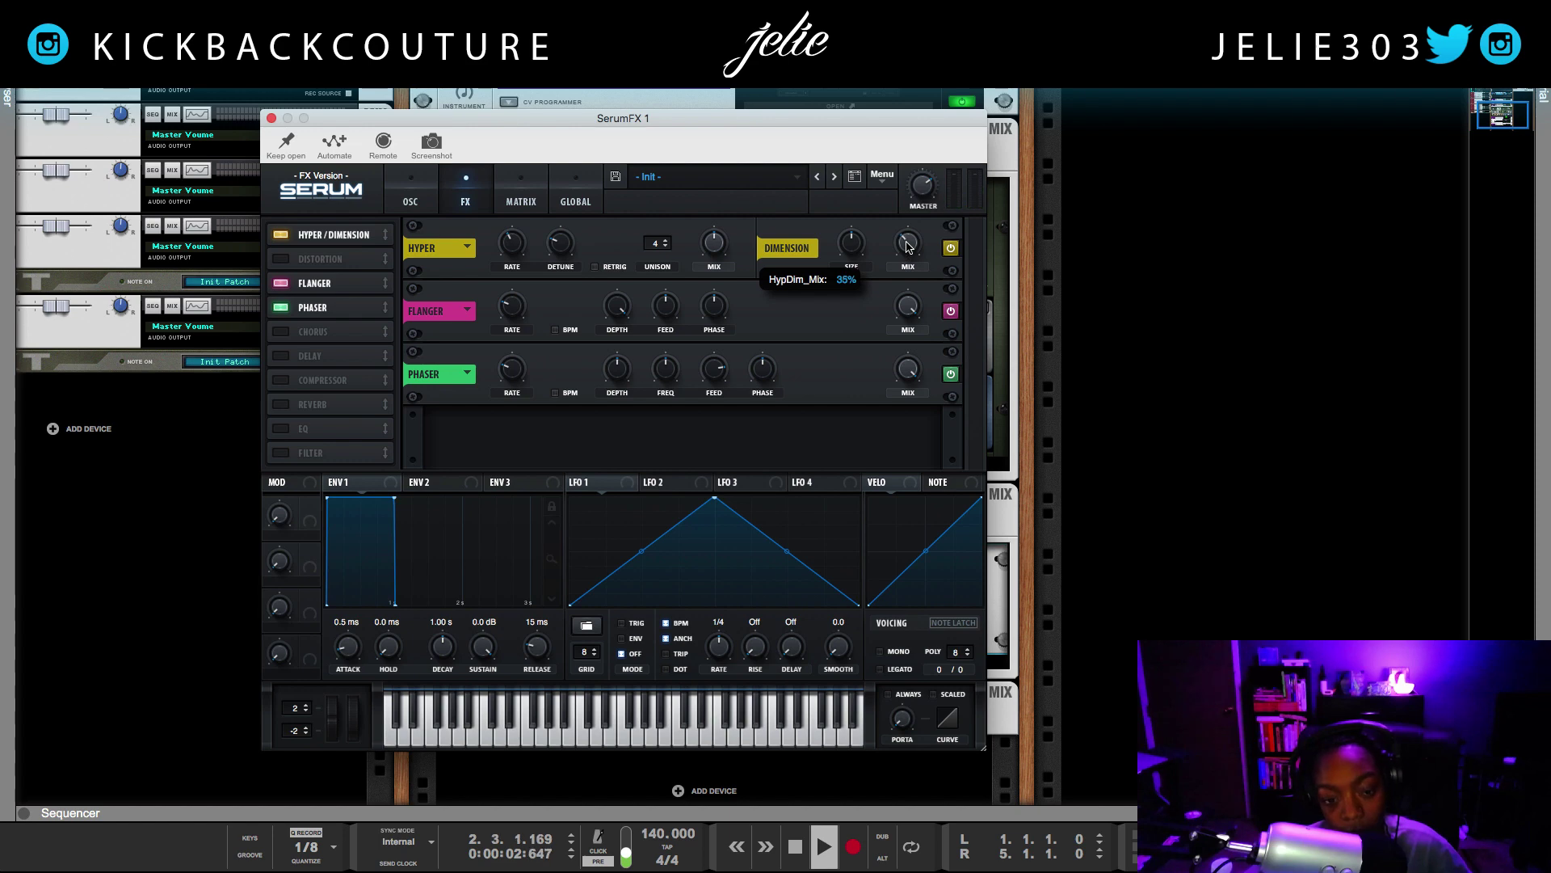
click(272, 118)
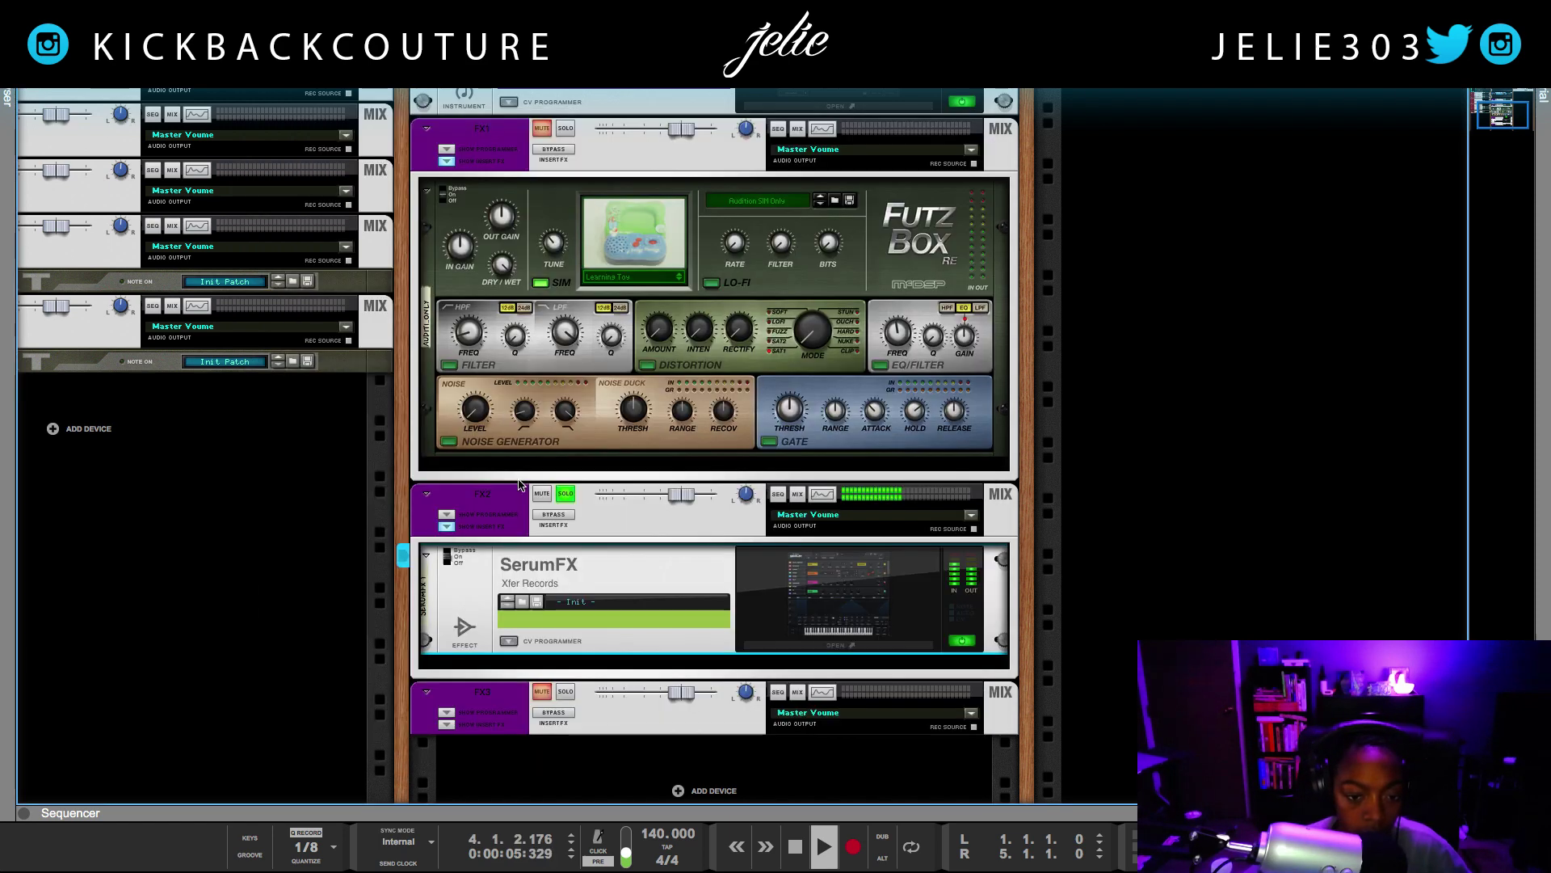
Step: Select the FX3 channel, unmute it and solo it
click(565, 128)
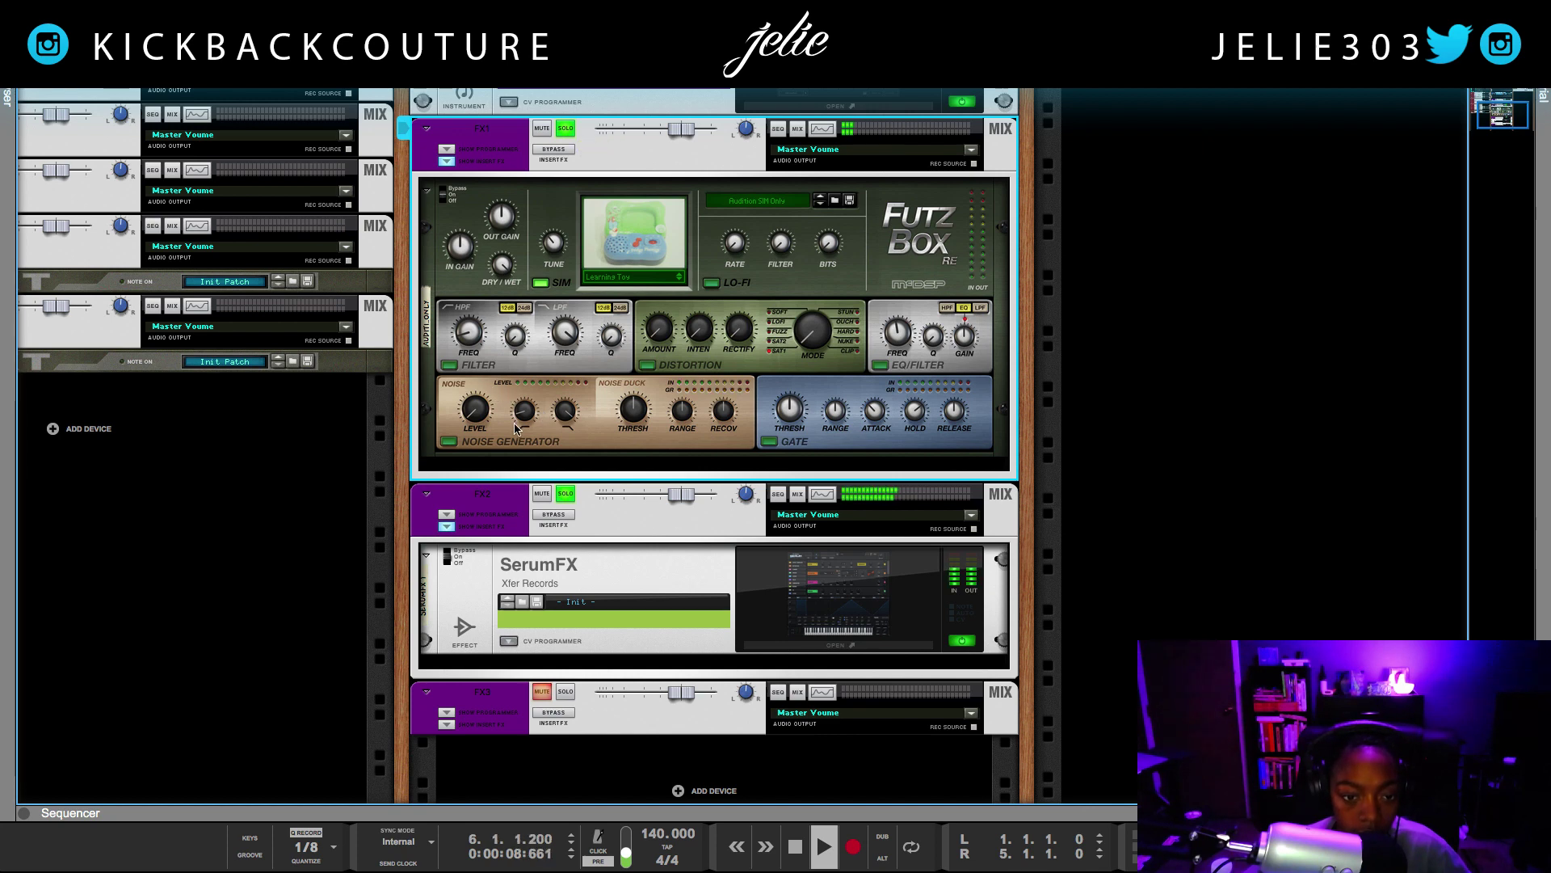
click(454, 727)
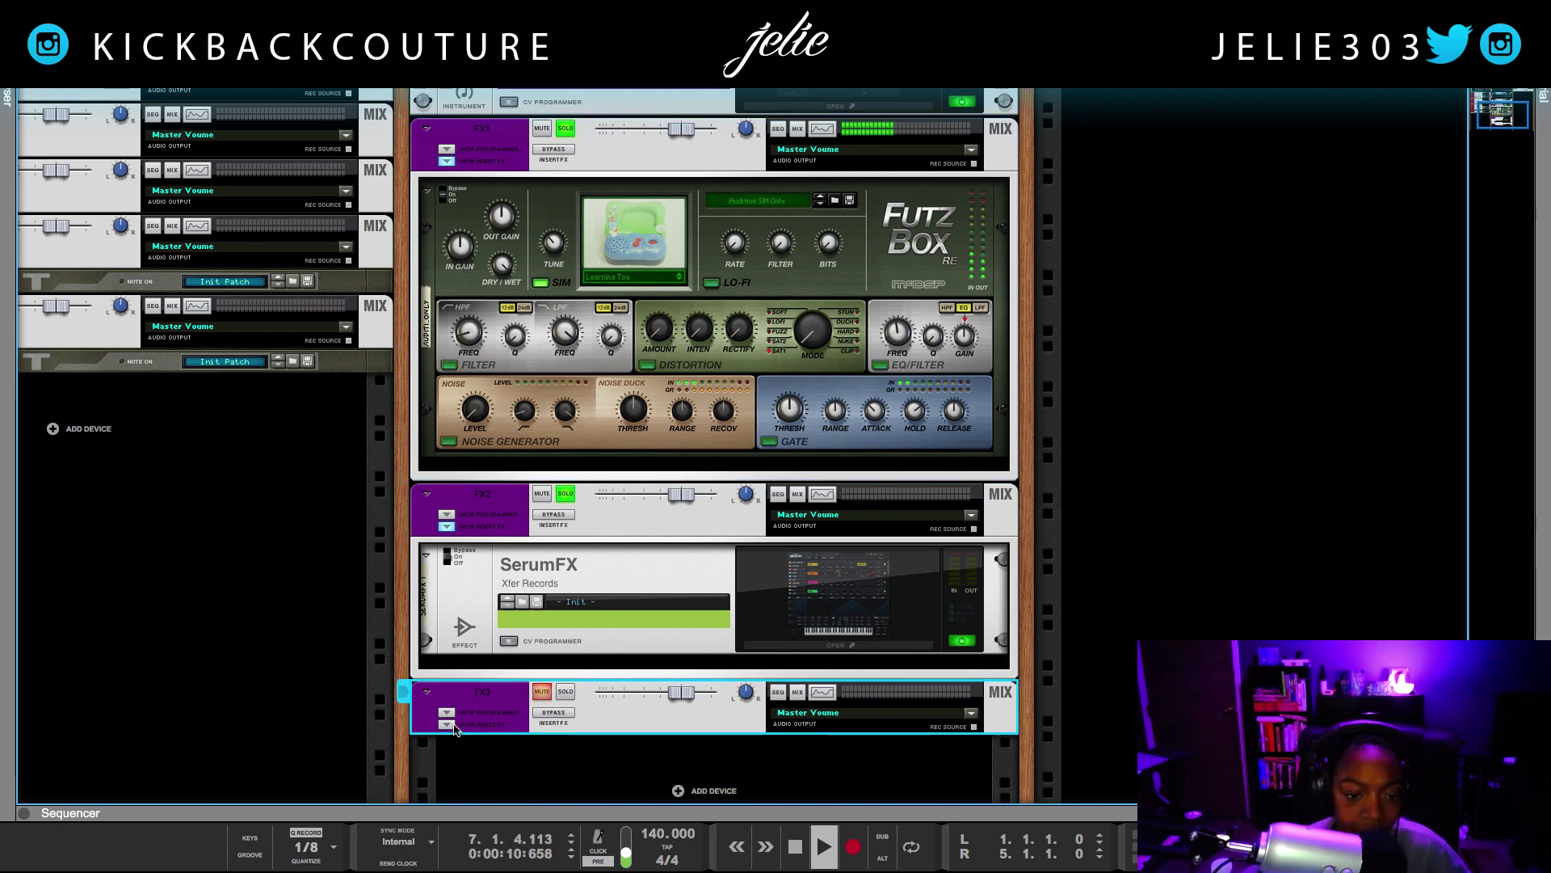
click(541, 692)
click(566, 691)
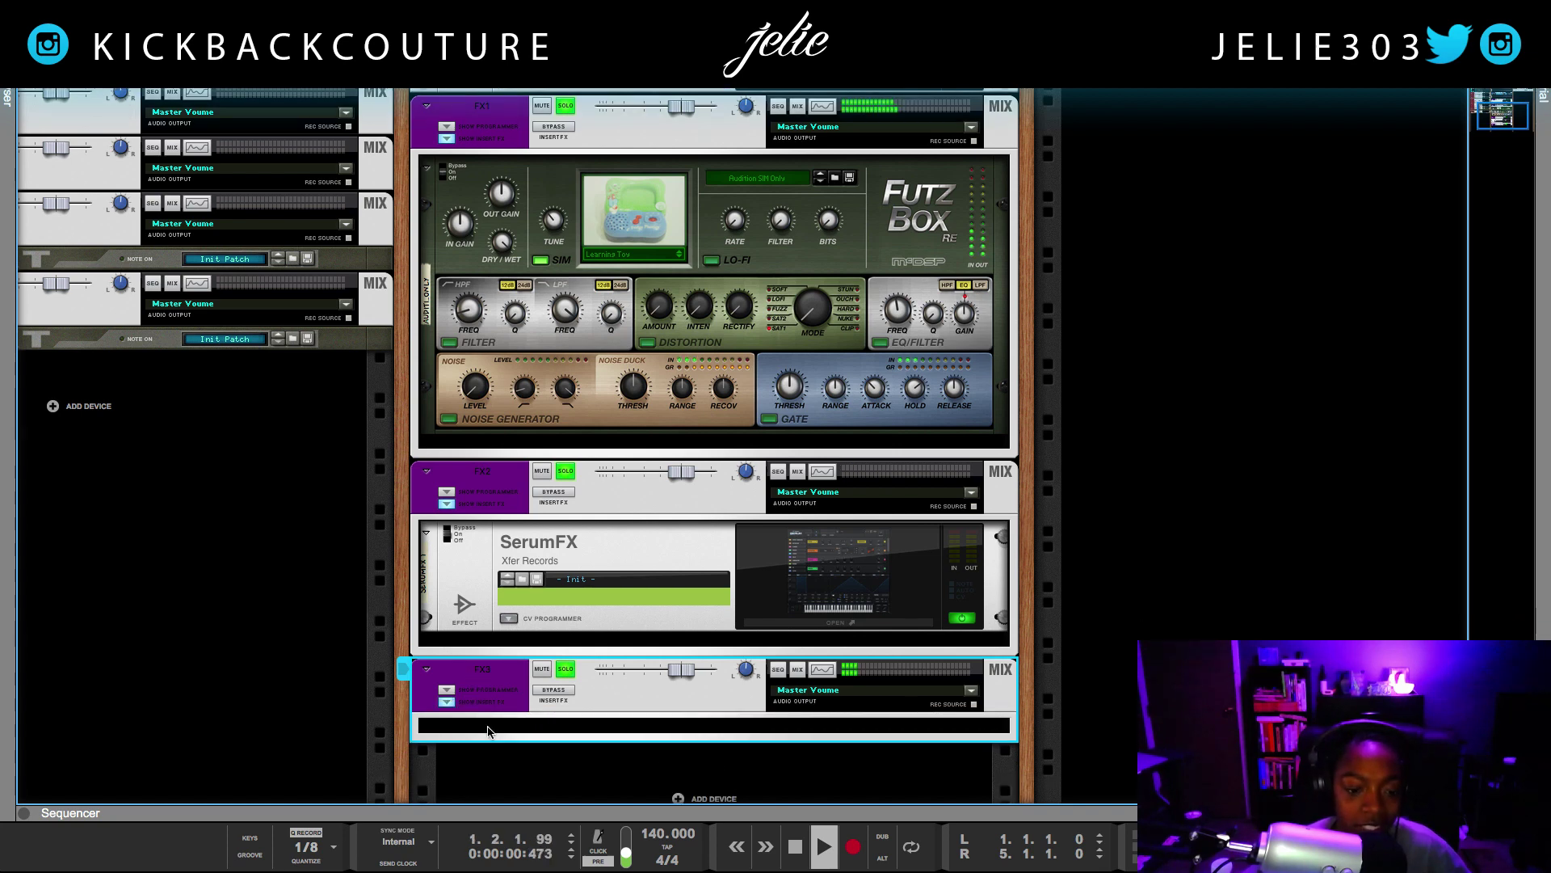
Step: Insert Decimort2 from Effects > D16 Group on the FX3 channel
right_click(485, 715)
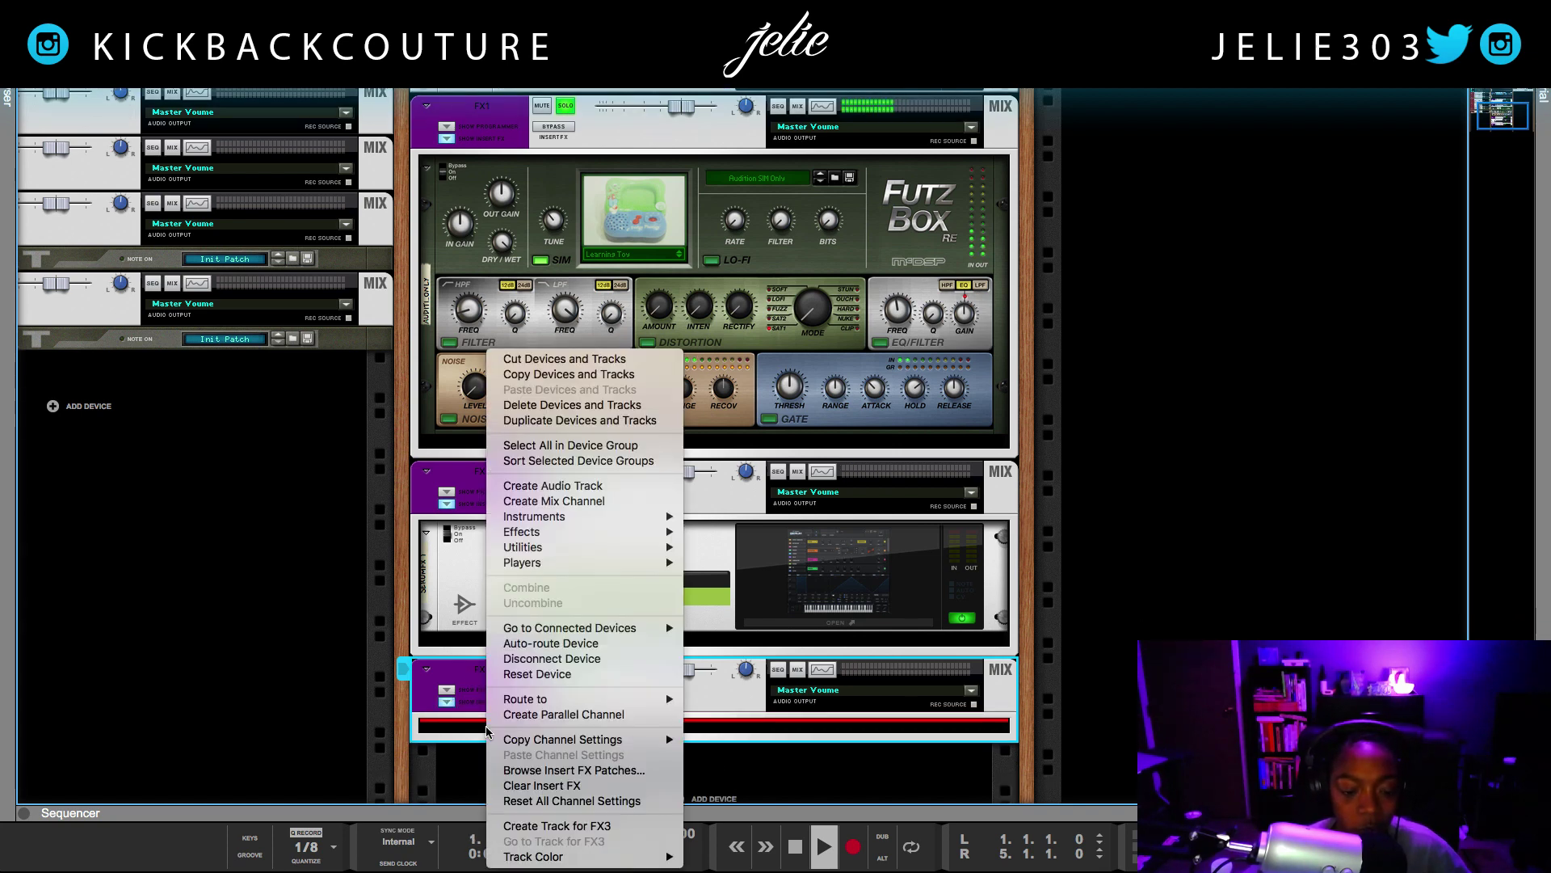
mouse_move(561, 531)
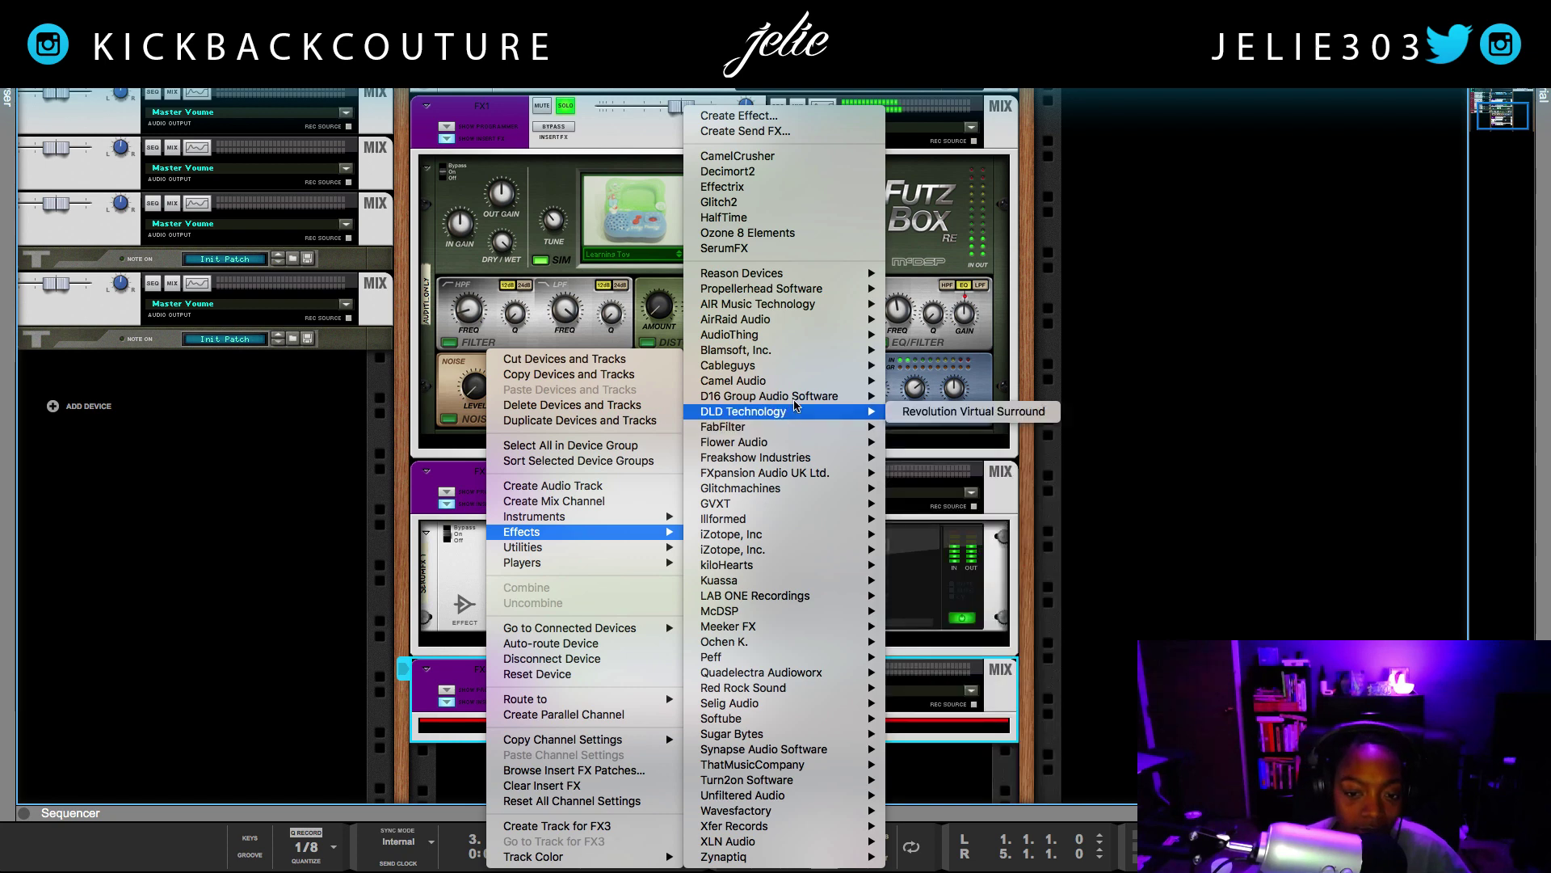
mouse_move(857, 396)
click(925, 395)
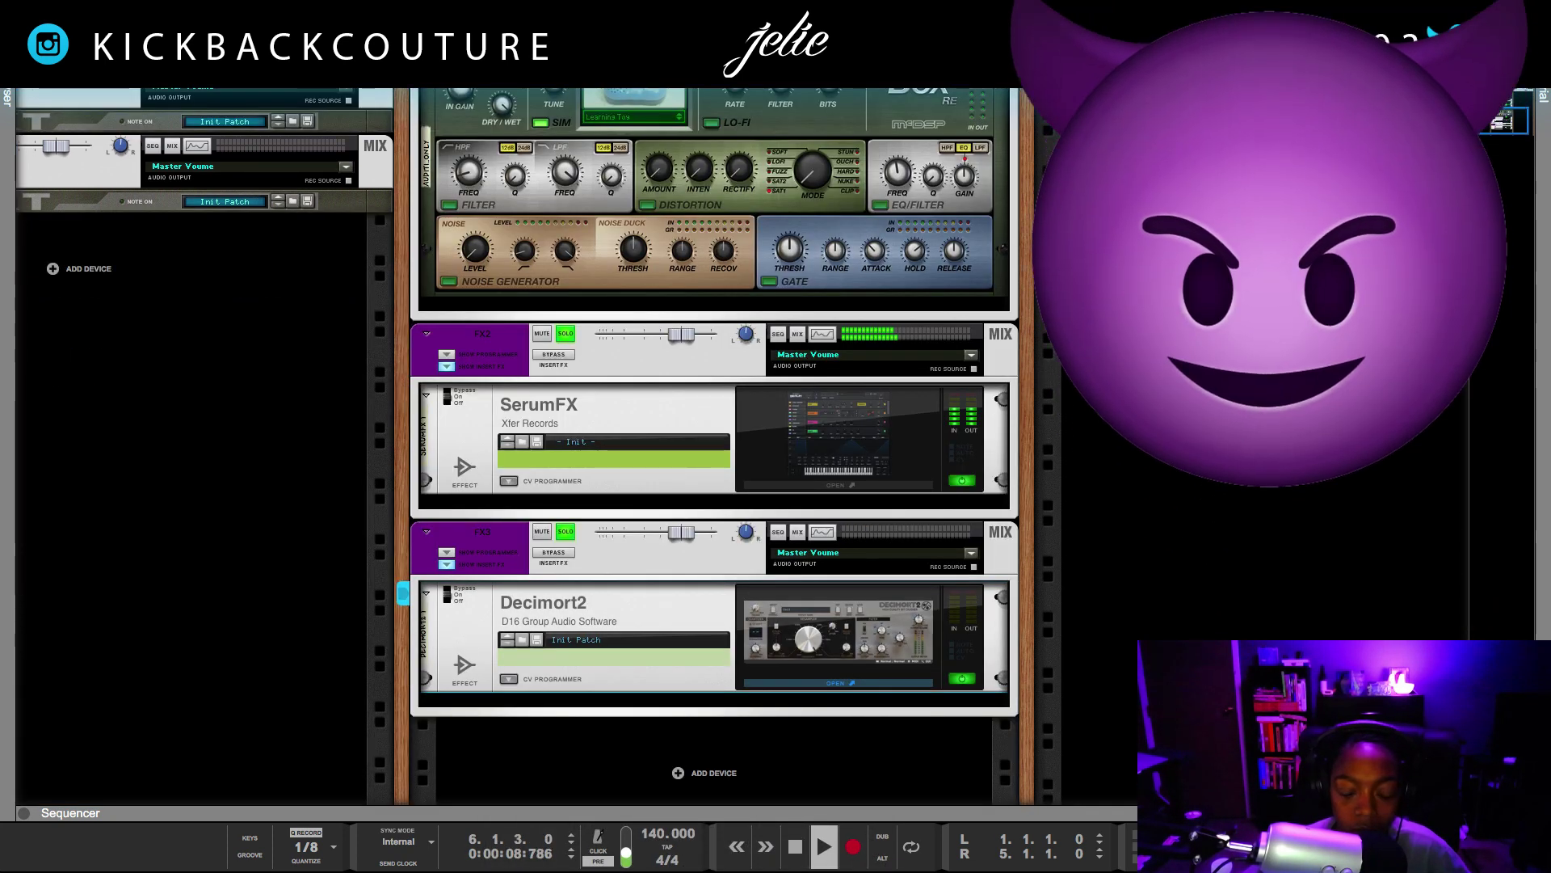
Step: Load Decimort2's Chaos Bass Recovery preset, close its window and fold the device
click(838, 683)
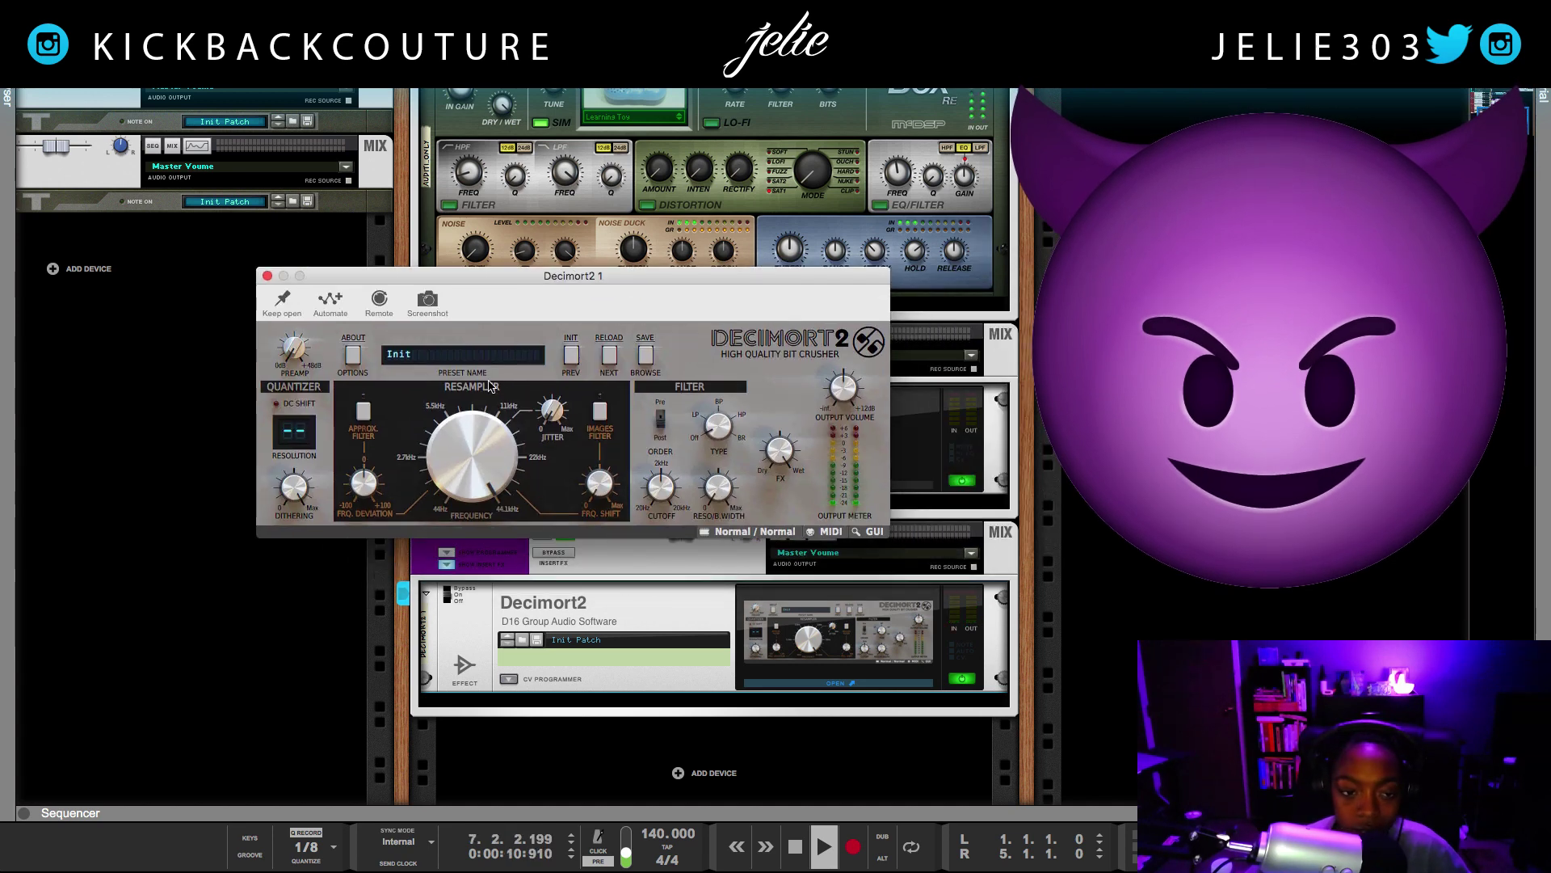
click(445, 361)
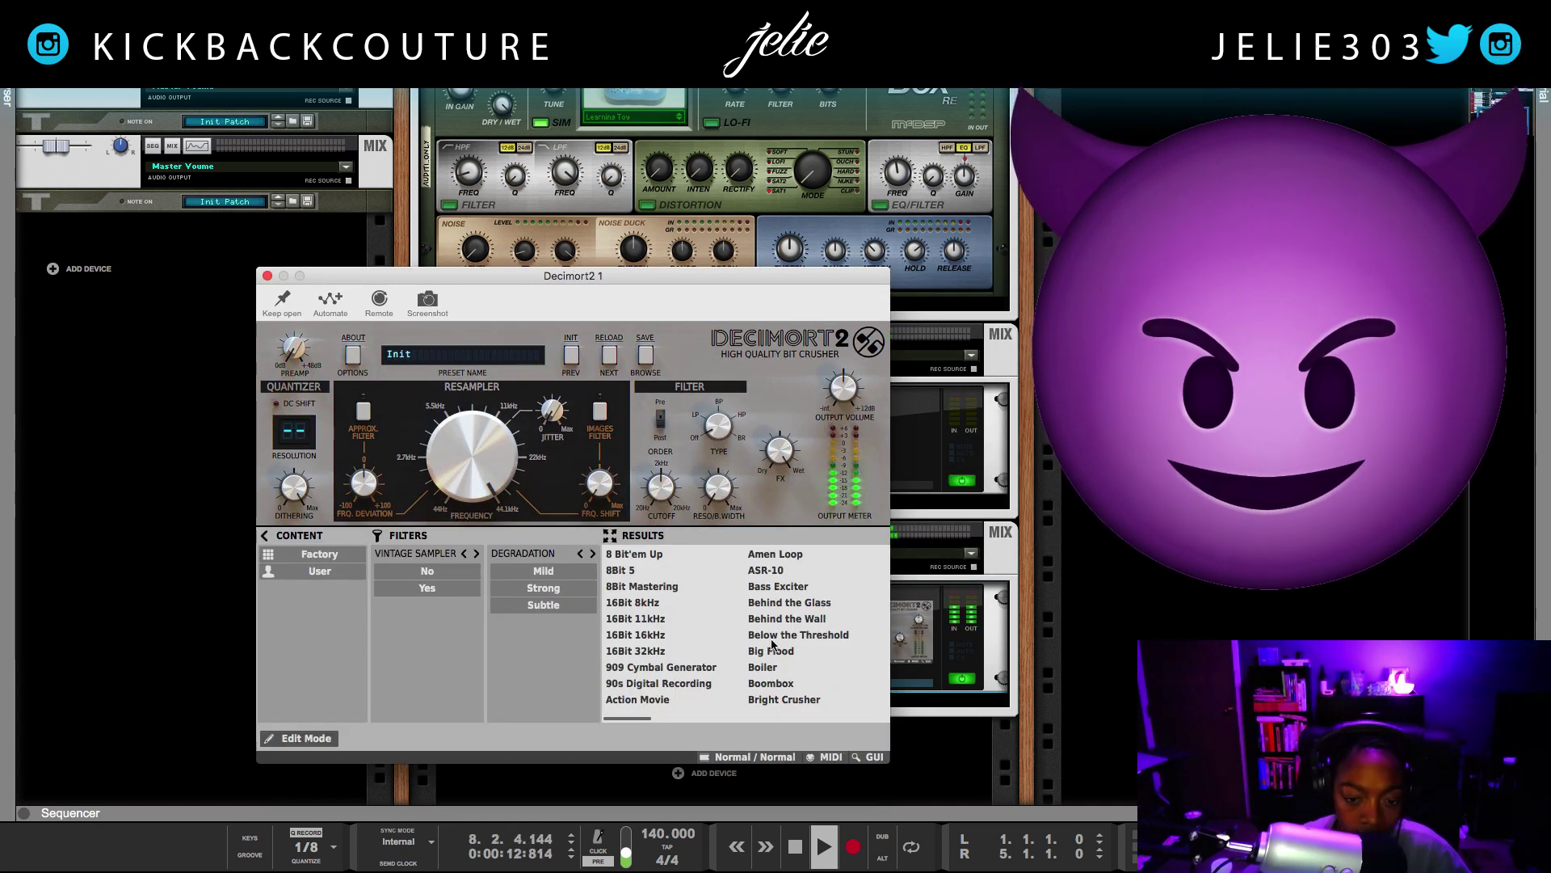
click(774, 700)
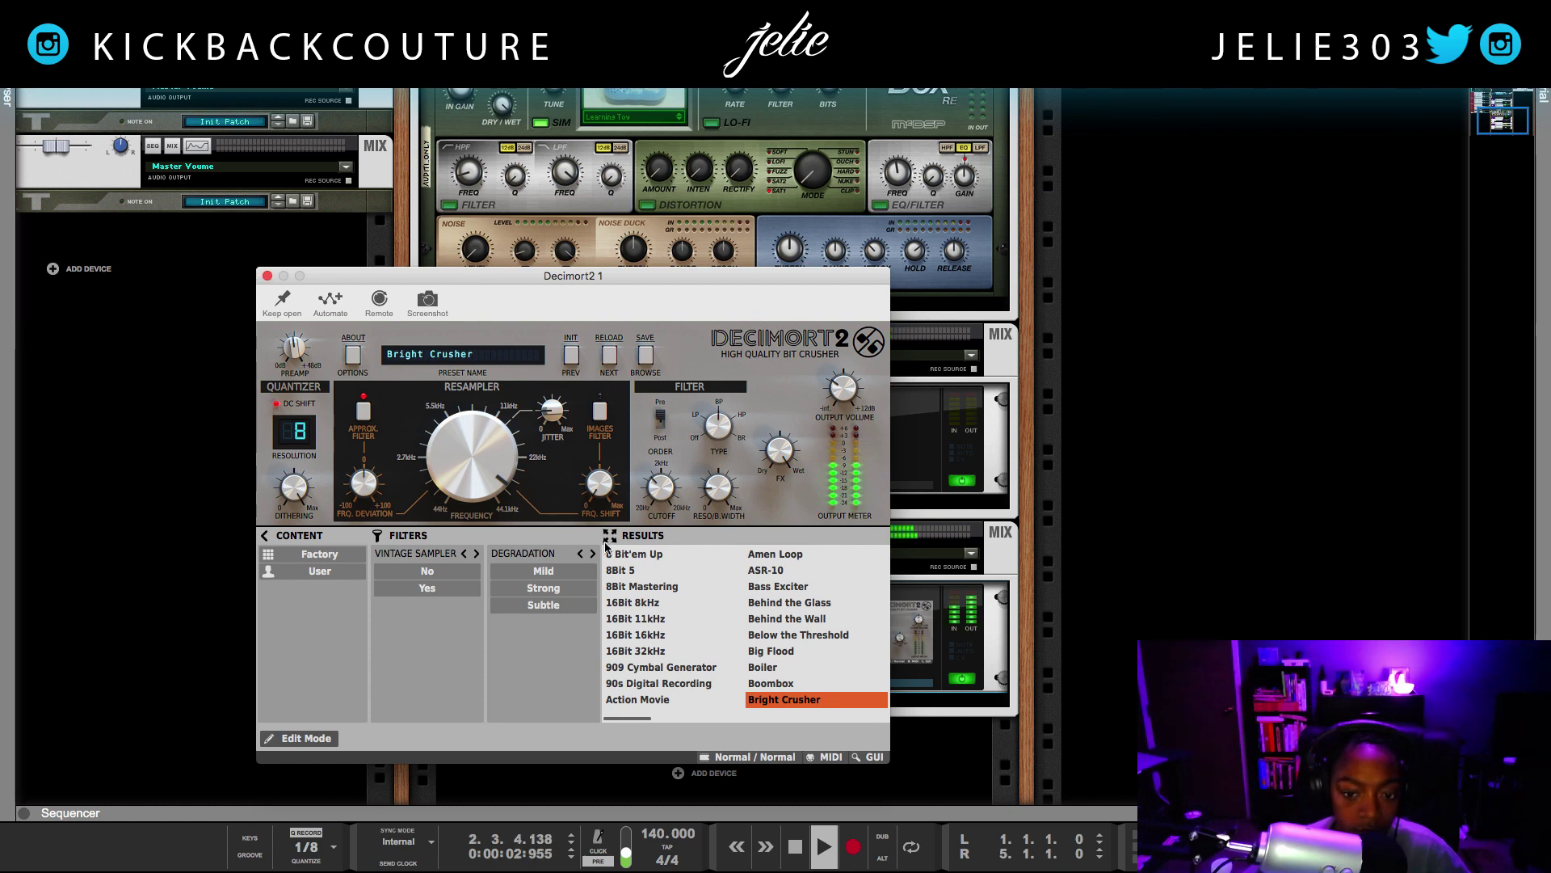
scroll(751, 626, right, 1)
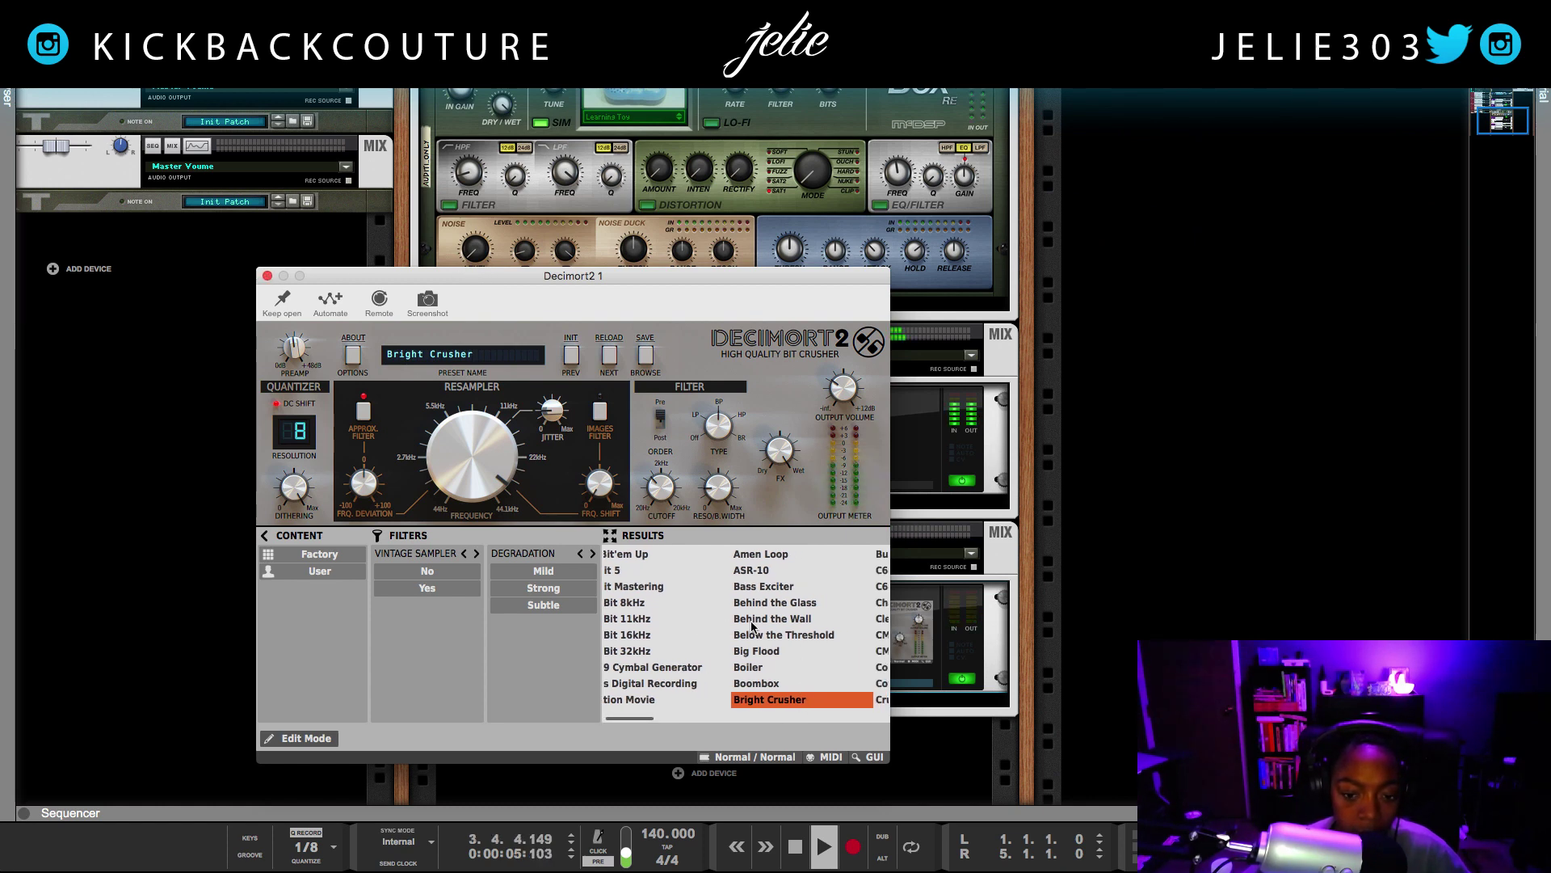
scroll(763, 614, right, 3)
click(792, 553)
click(780, 603)
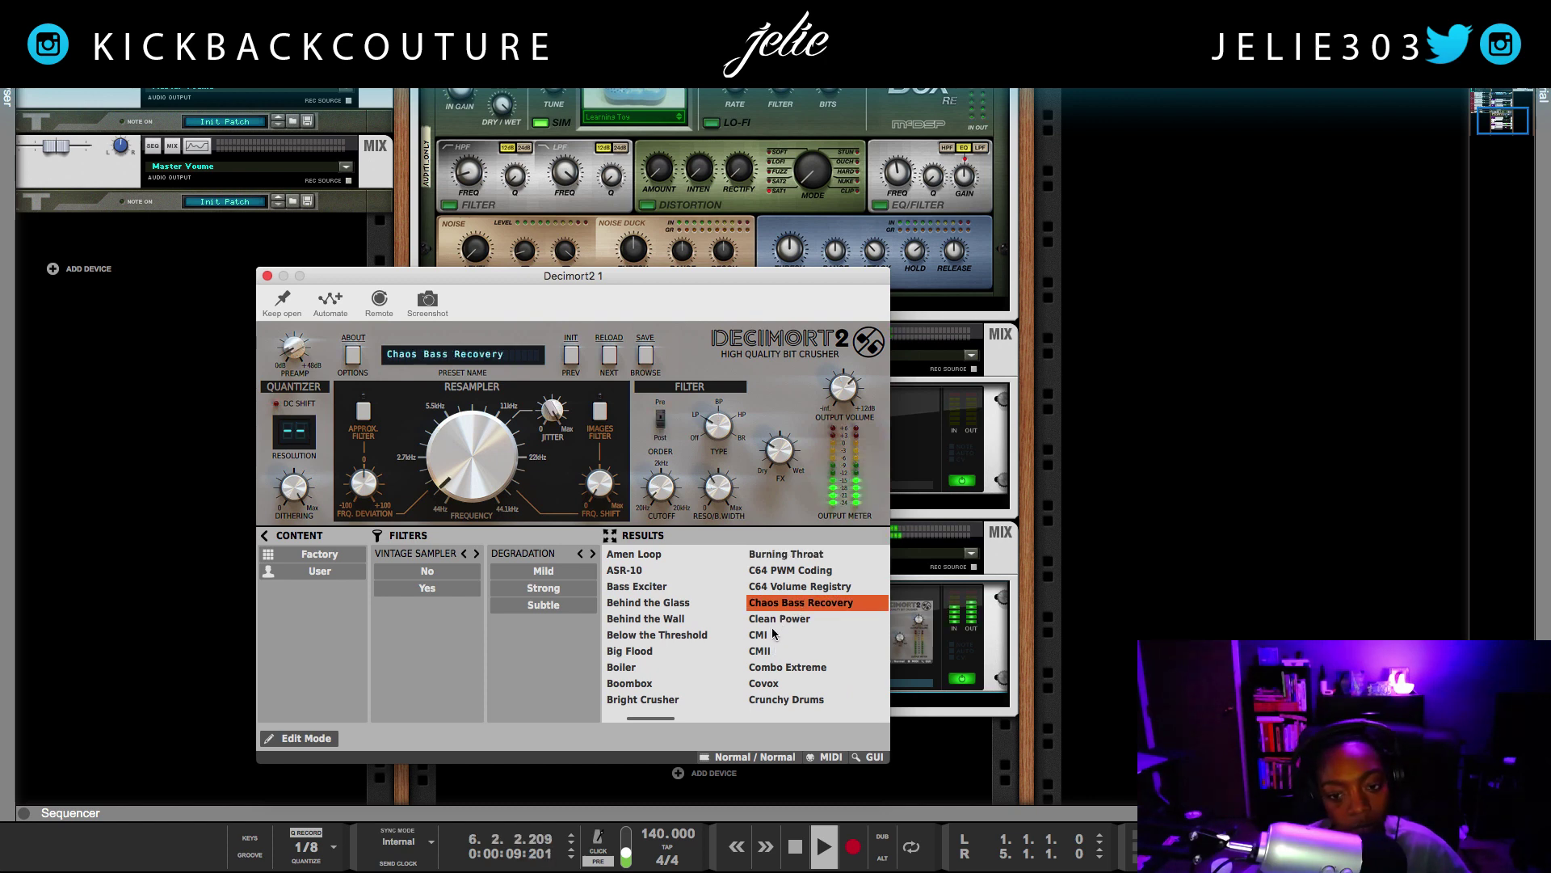
click(267, 277)
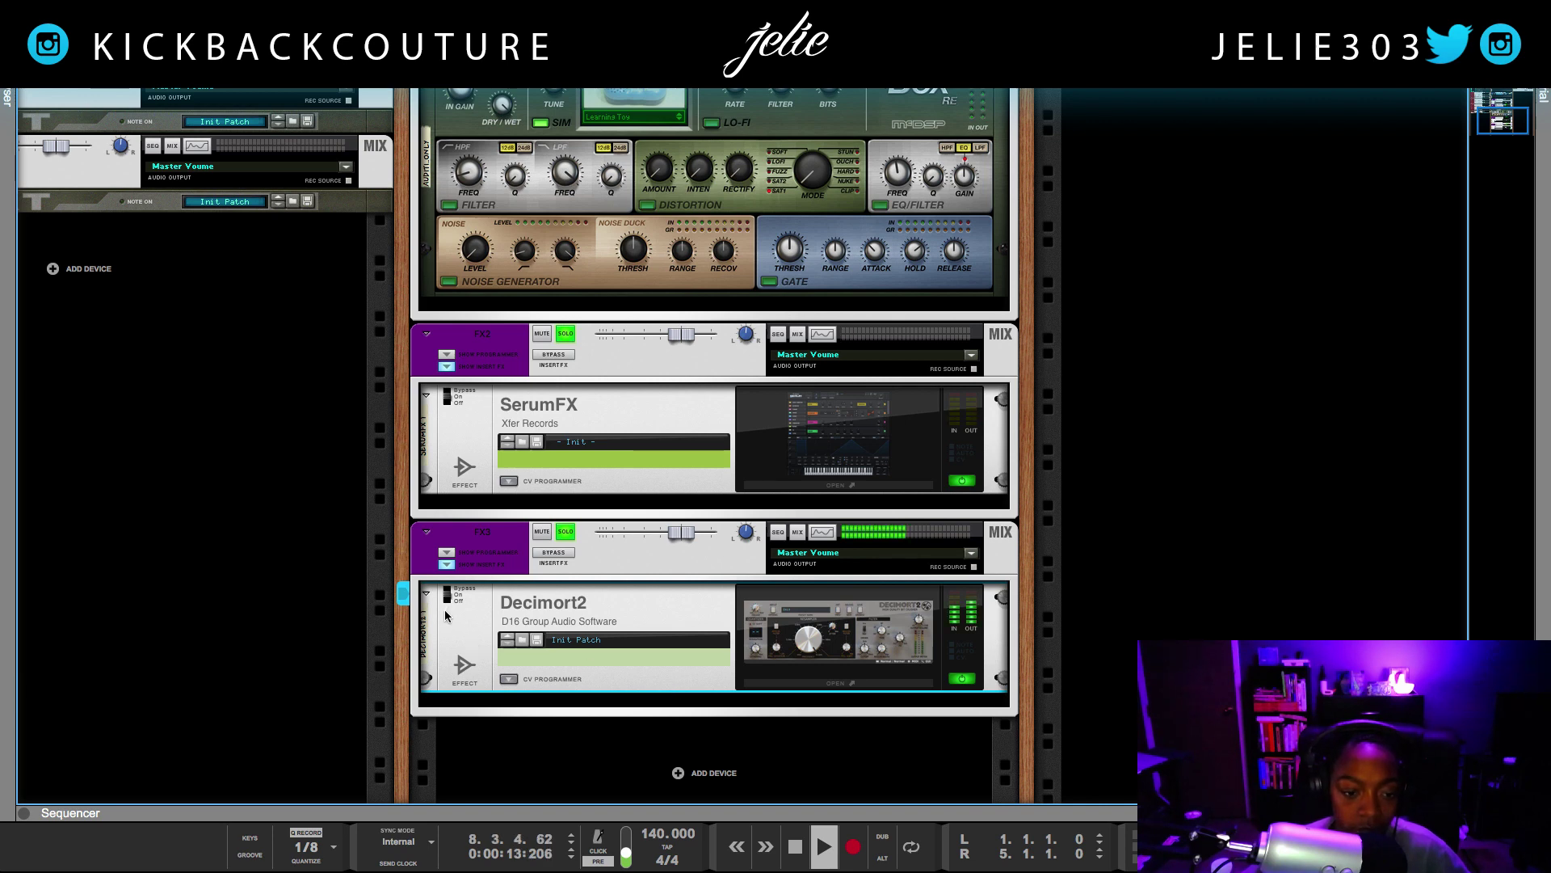
click(425, 594)
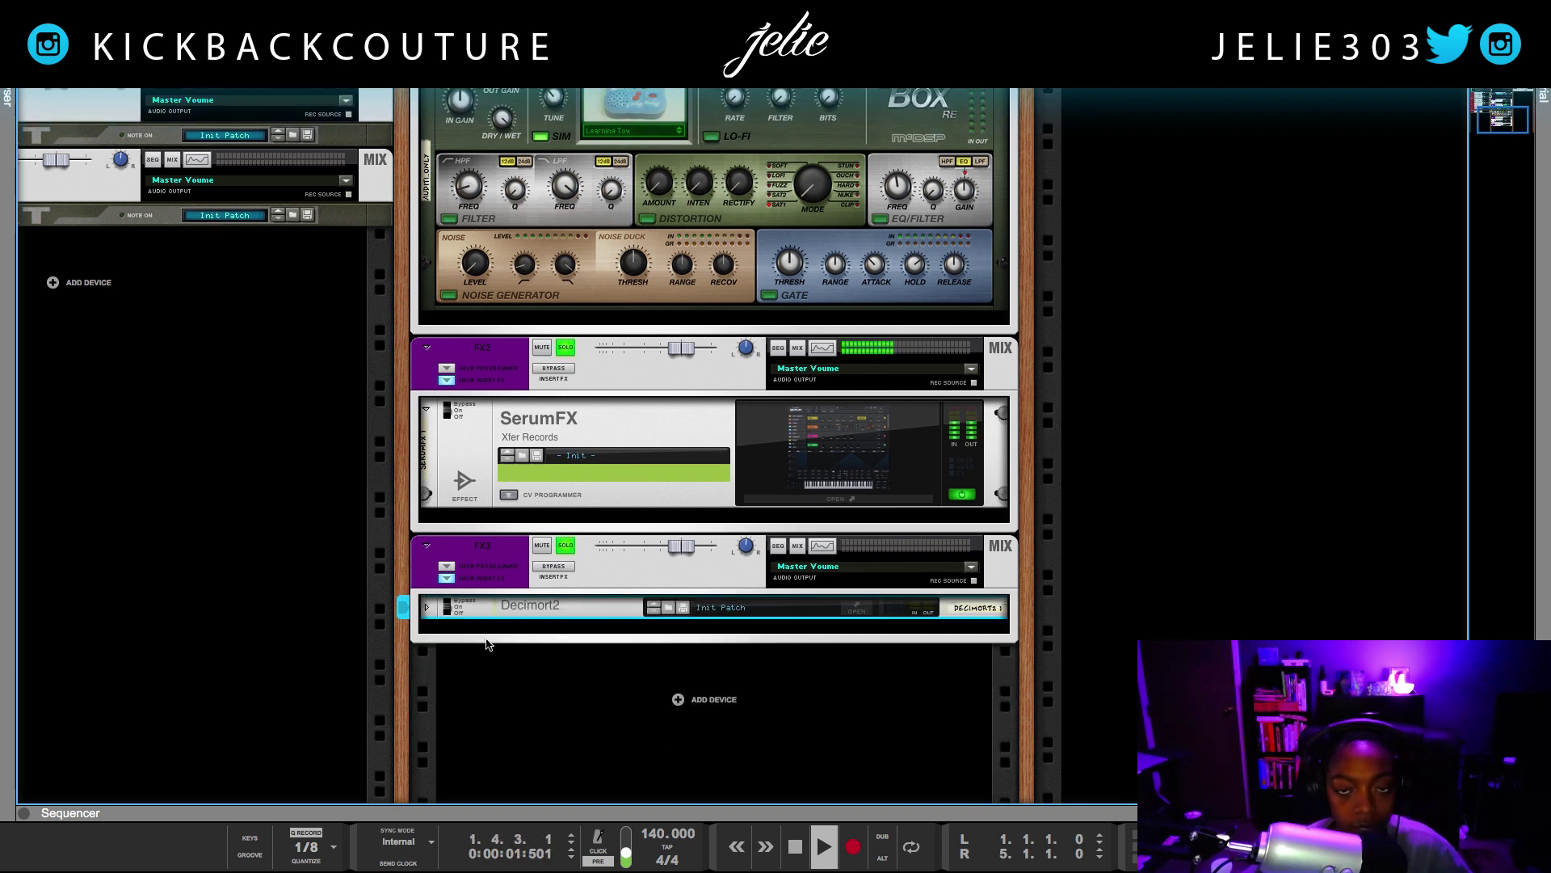
Step: Play the song from the start through the FX1–FX3 inserts and select the FX1 channel
scroll(501, 659, up, 3)
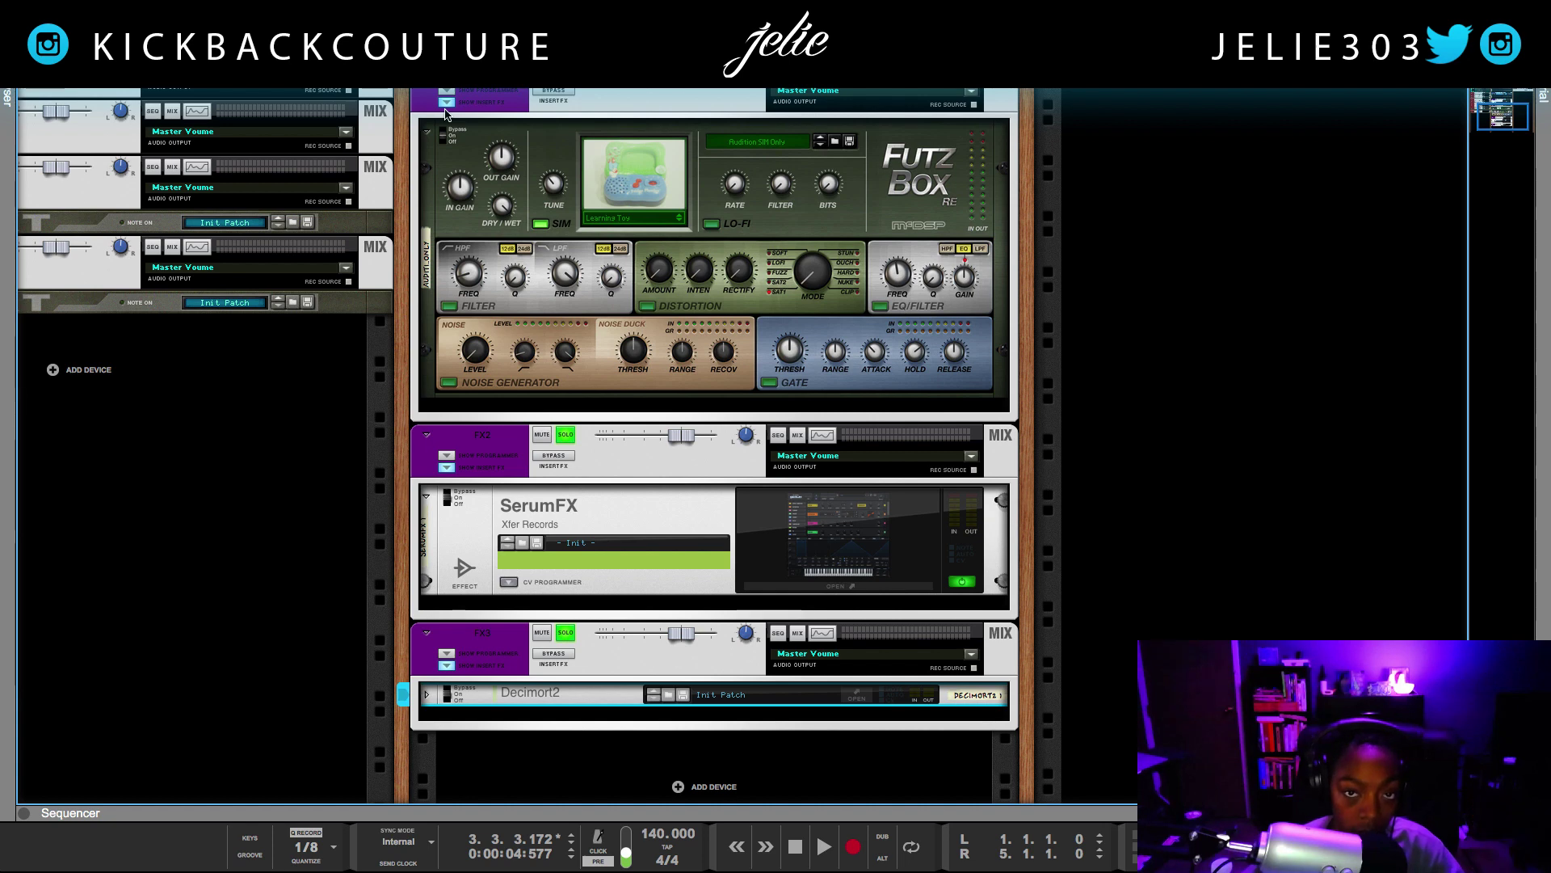
scroll(469, 162, up, 3)
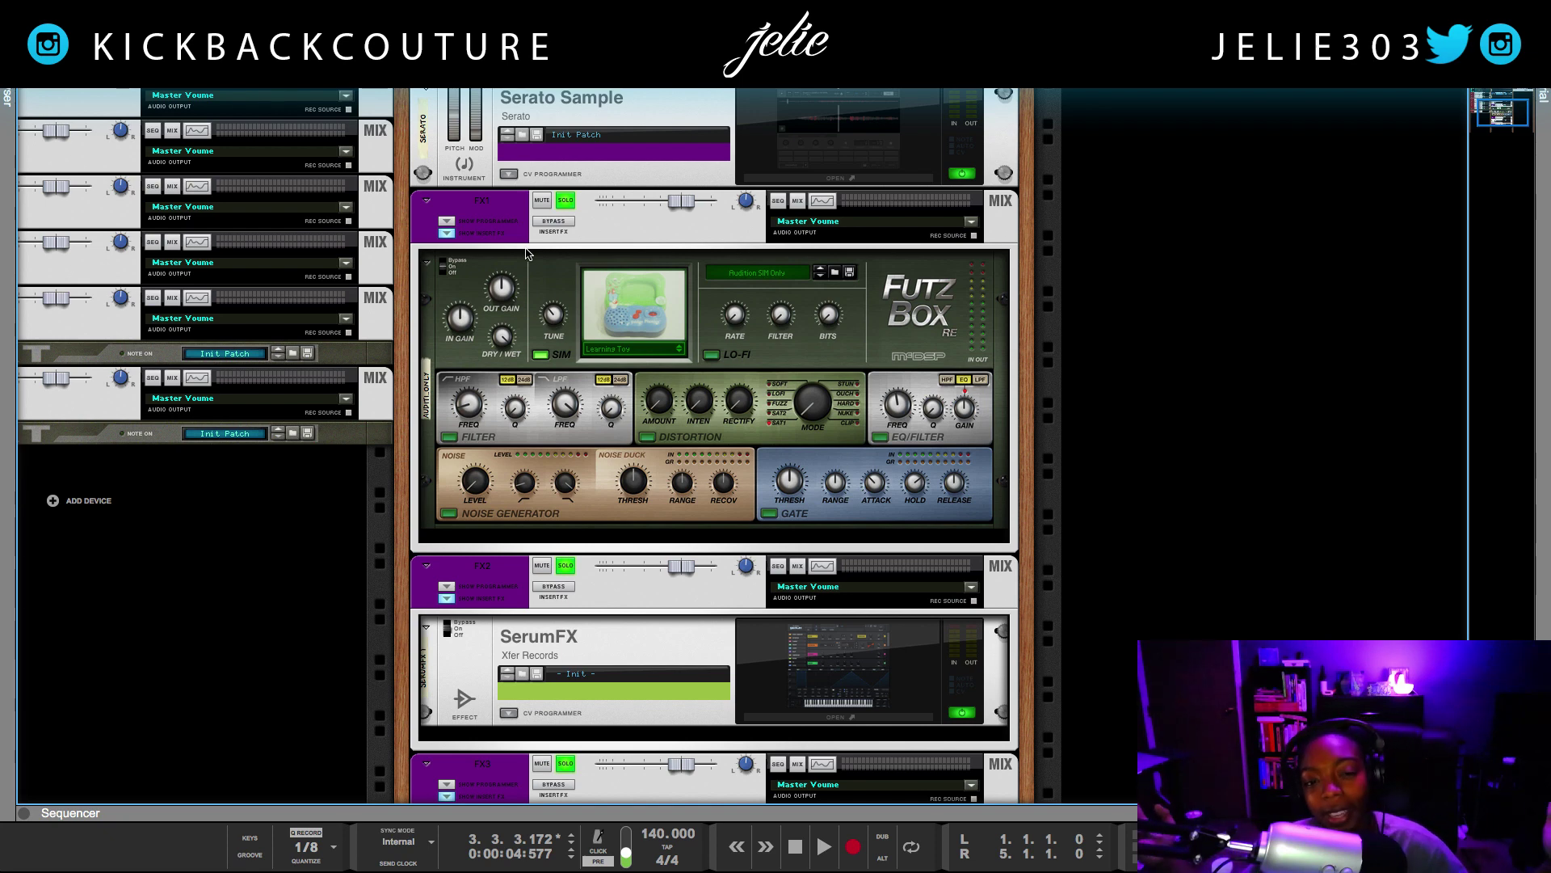
key(space)
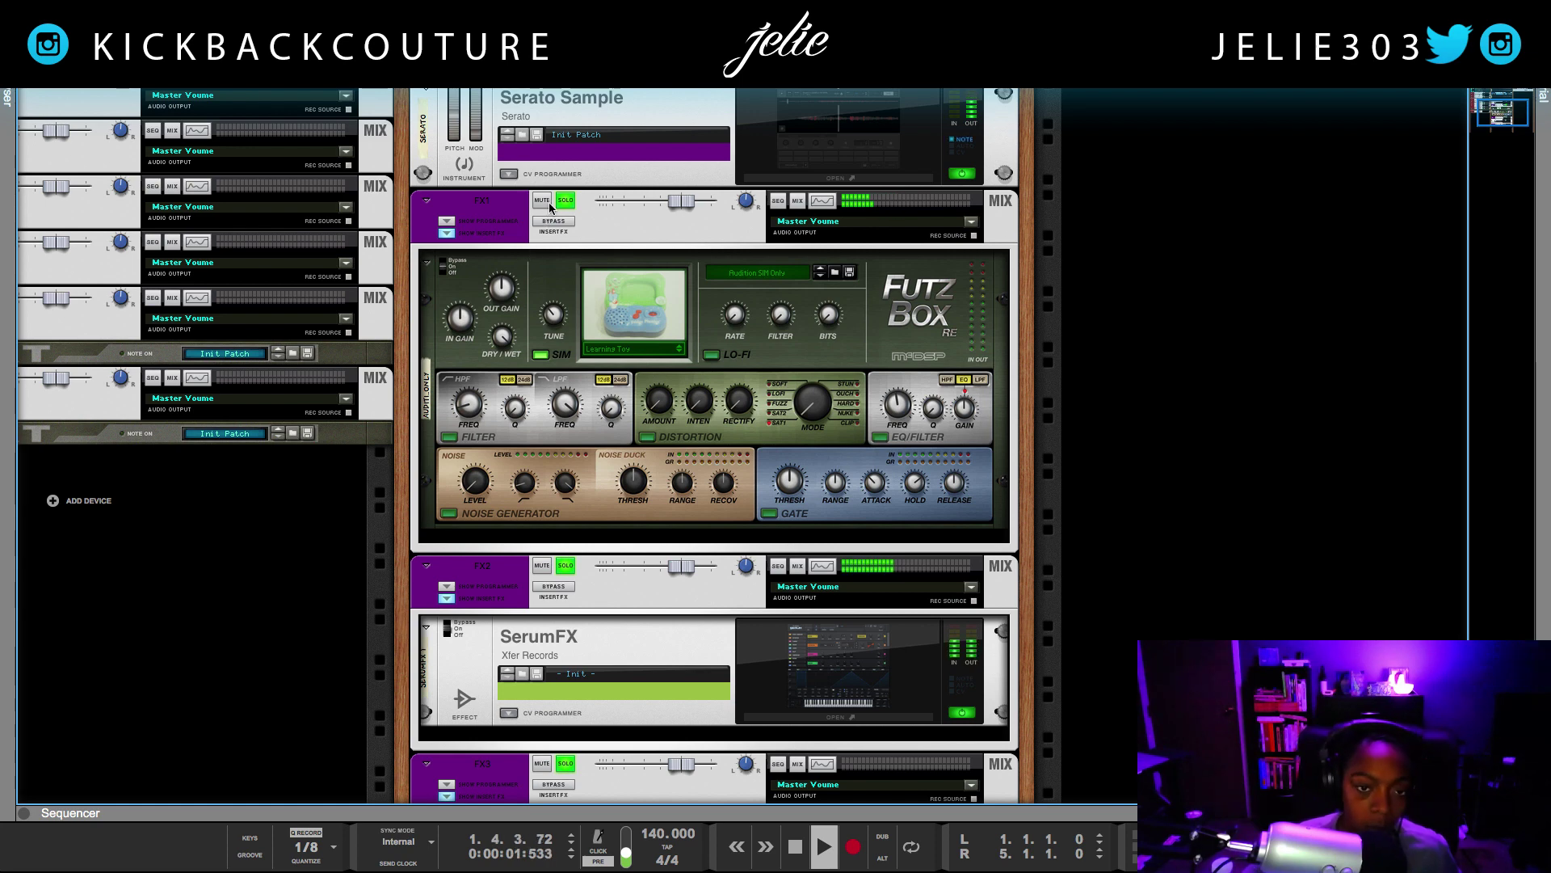
scroll(565, 509, down, 3)
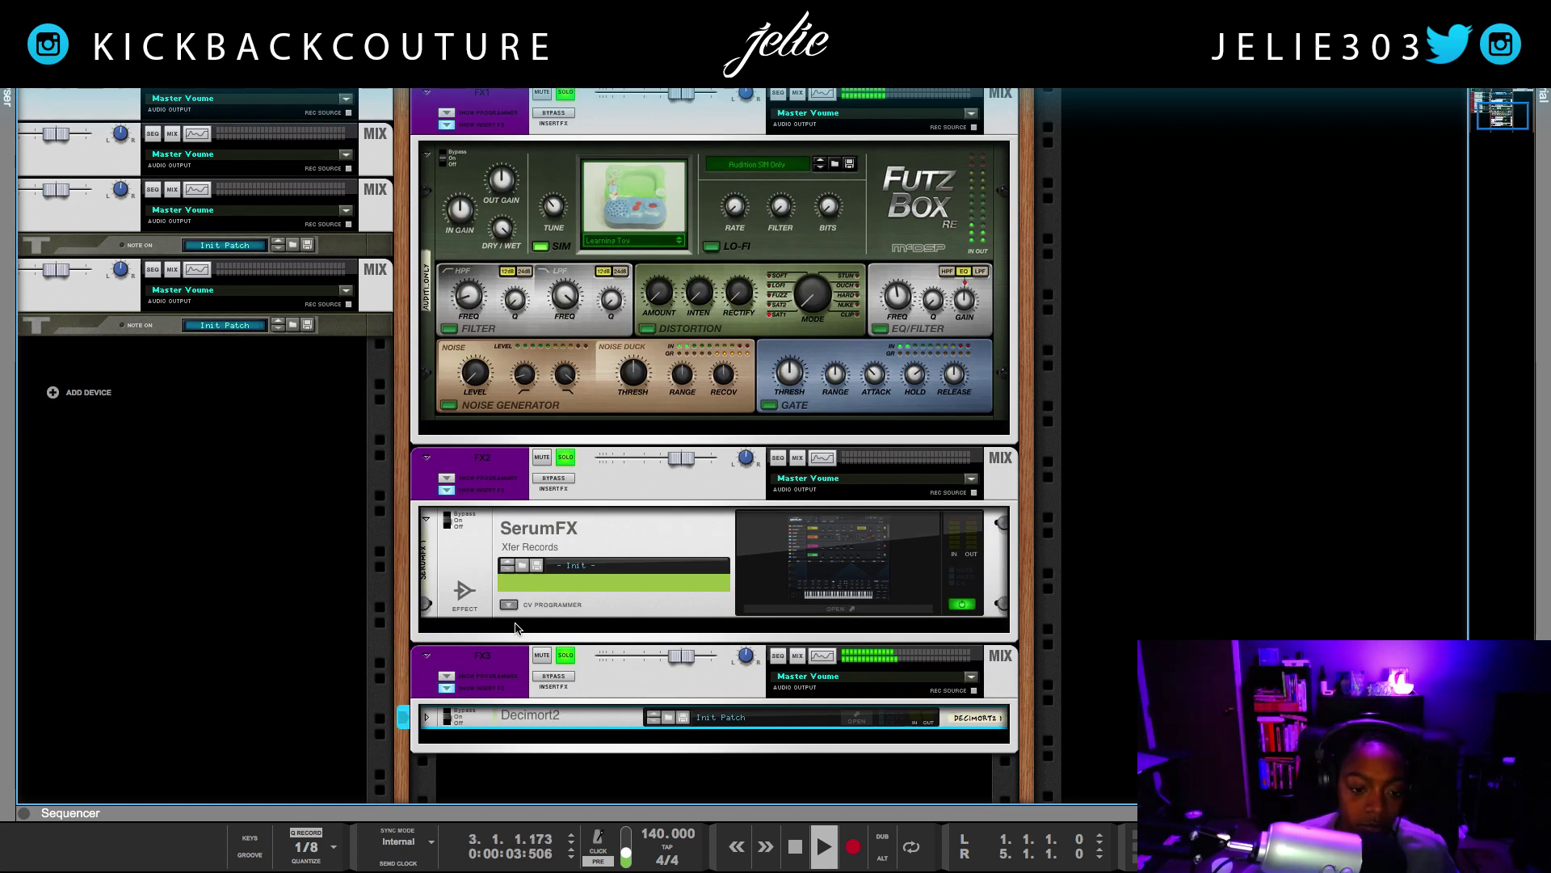
scroll(514, 623, up, 1)
click(512, 131)
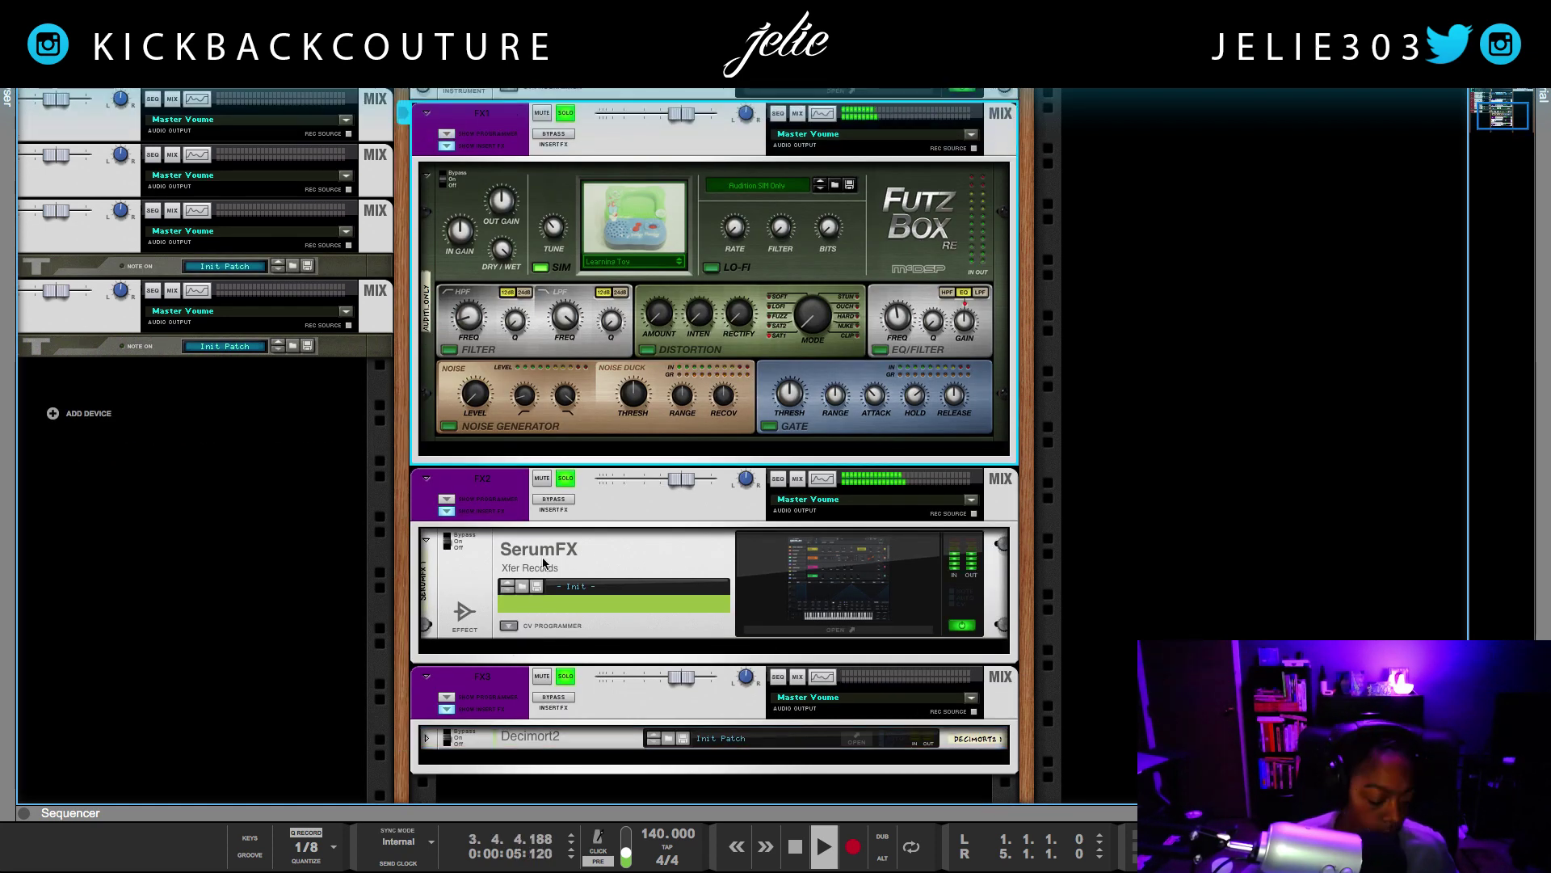
Step: Route the selected FX1–FX3 channels to a new output bus
shift+click(500, 685)
right_click(499, 687)
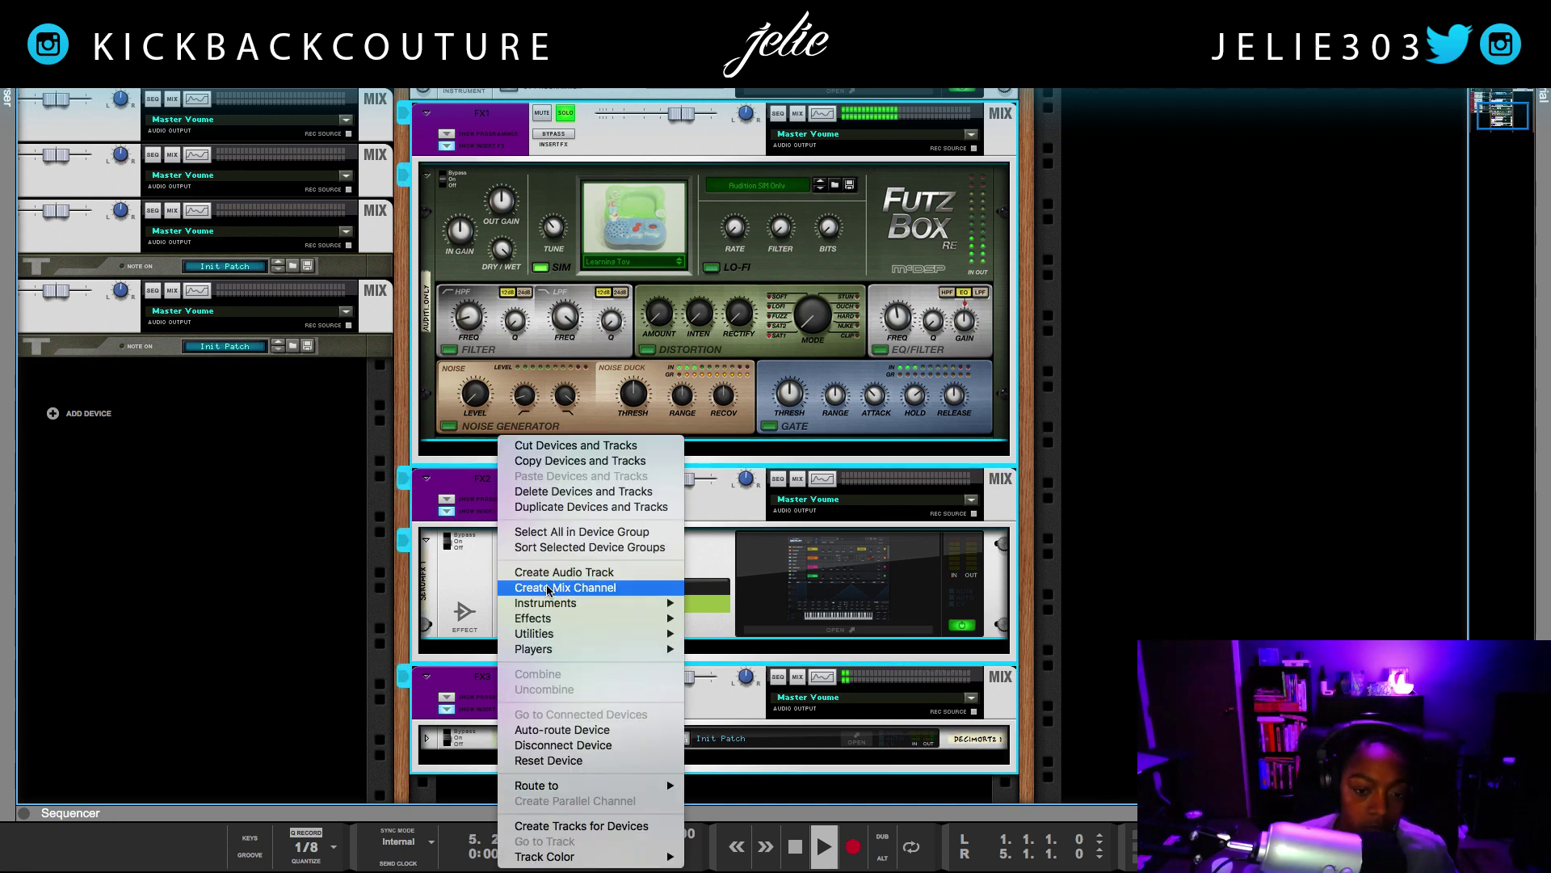
mouse_move(599, 788)
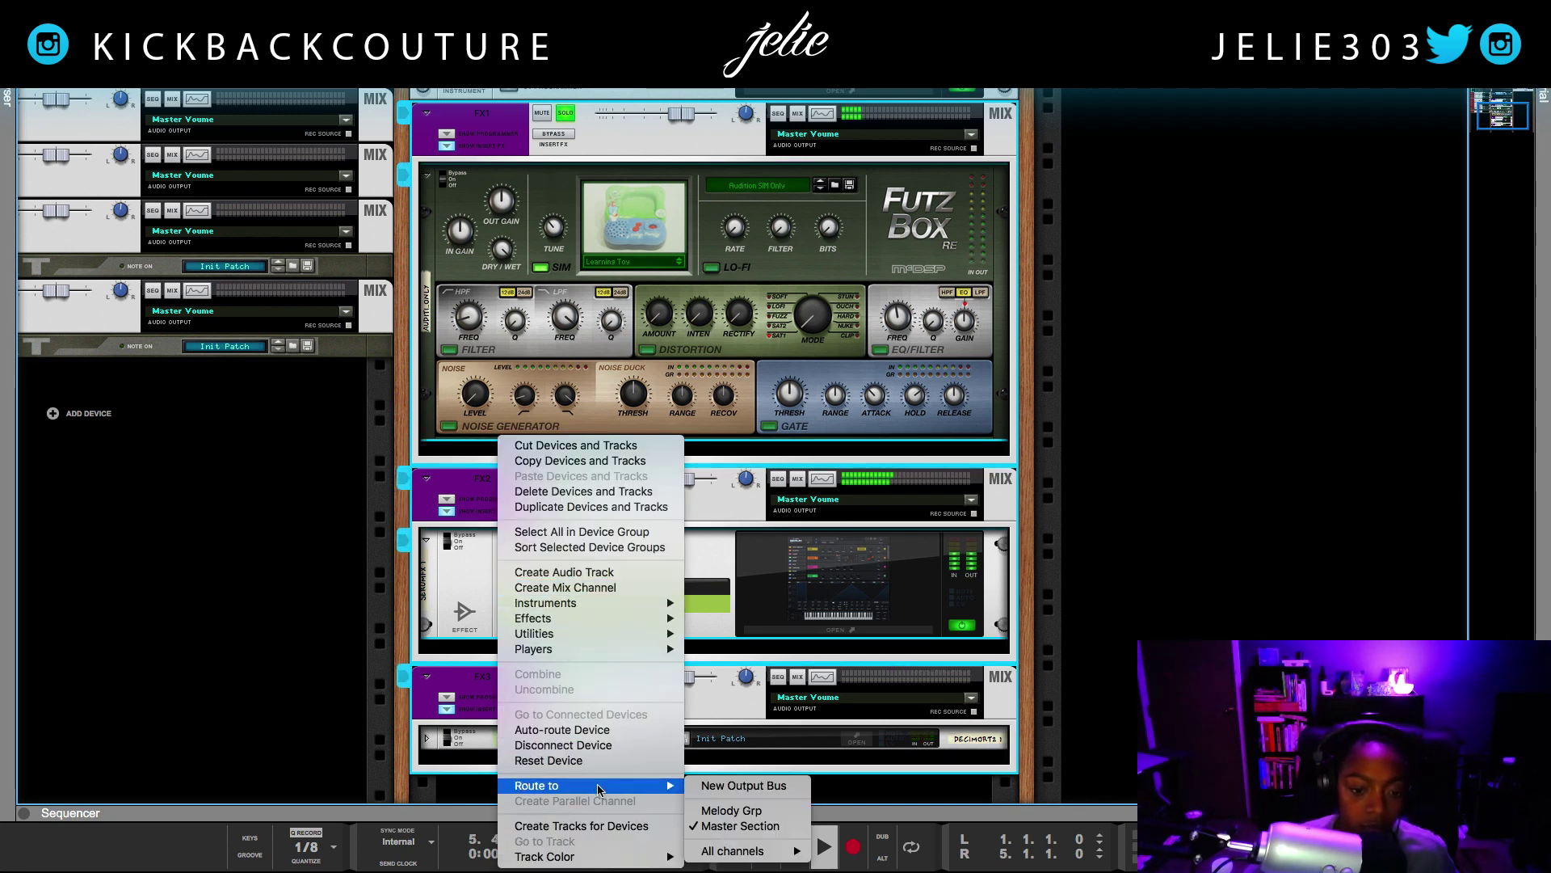
click(744, 786)
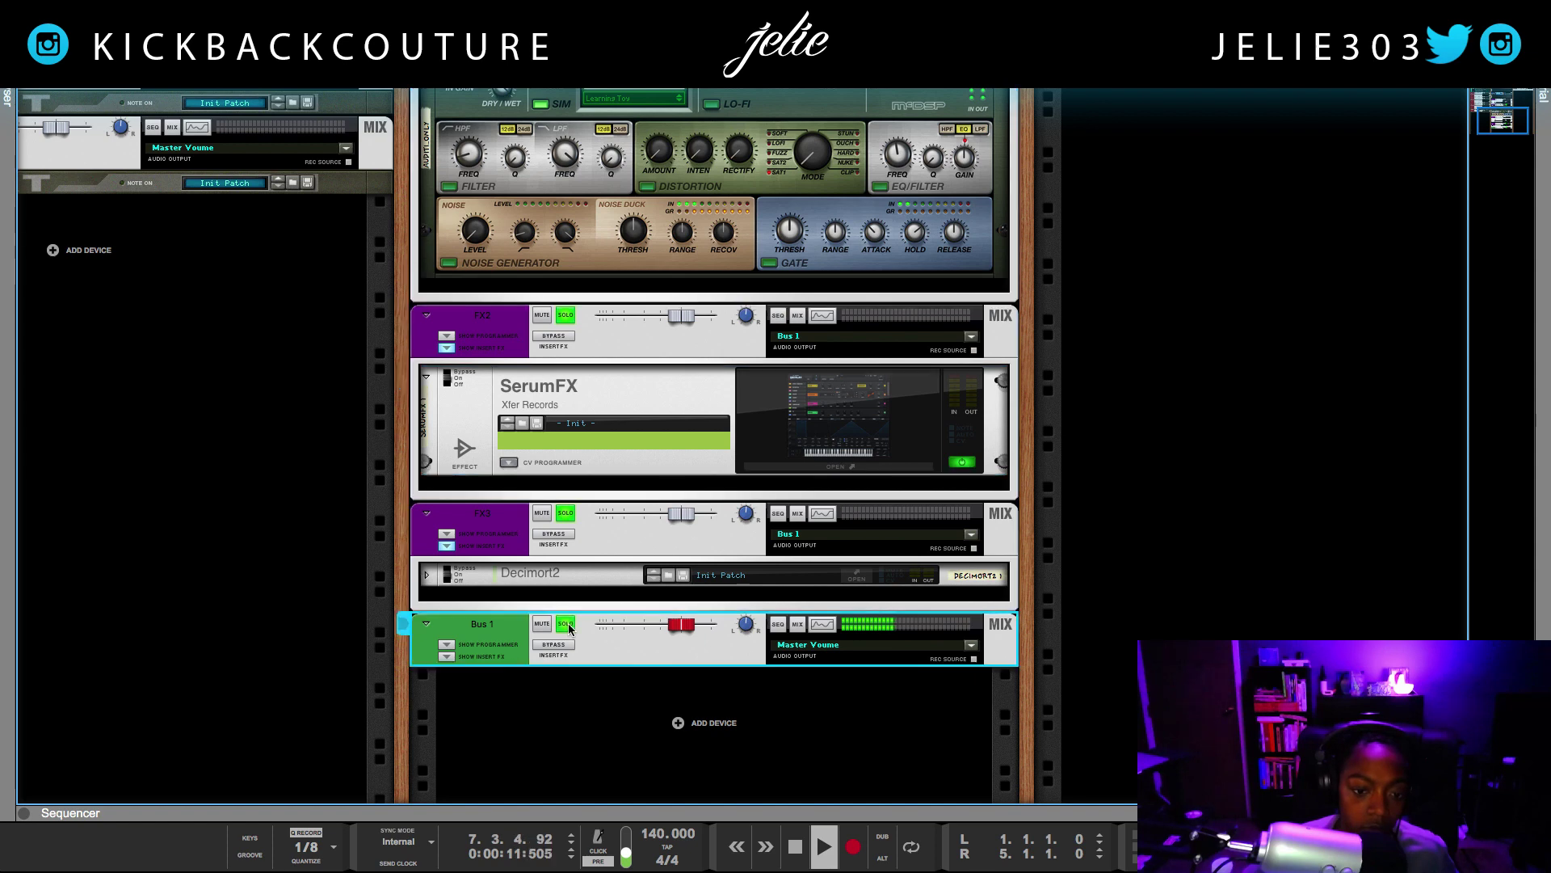
Step: Insert a Softube FET Compressor on the new Bus 1 channel
click(485, 686)
right_click(486, 685)
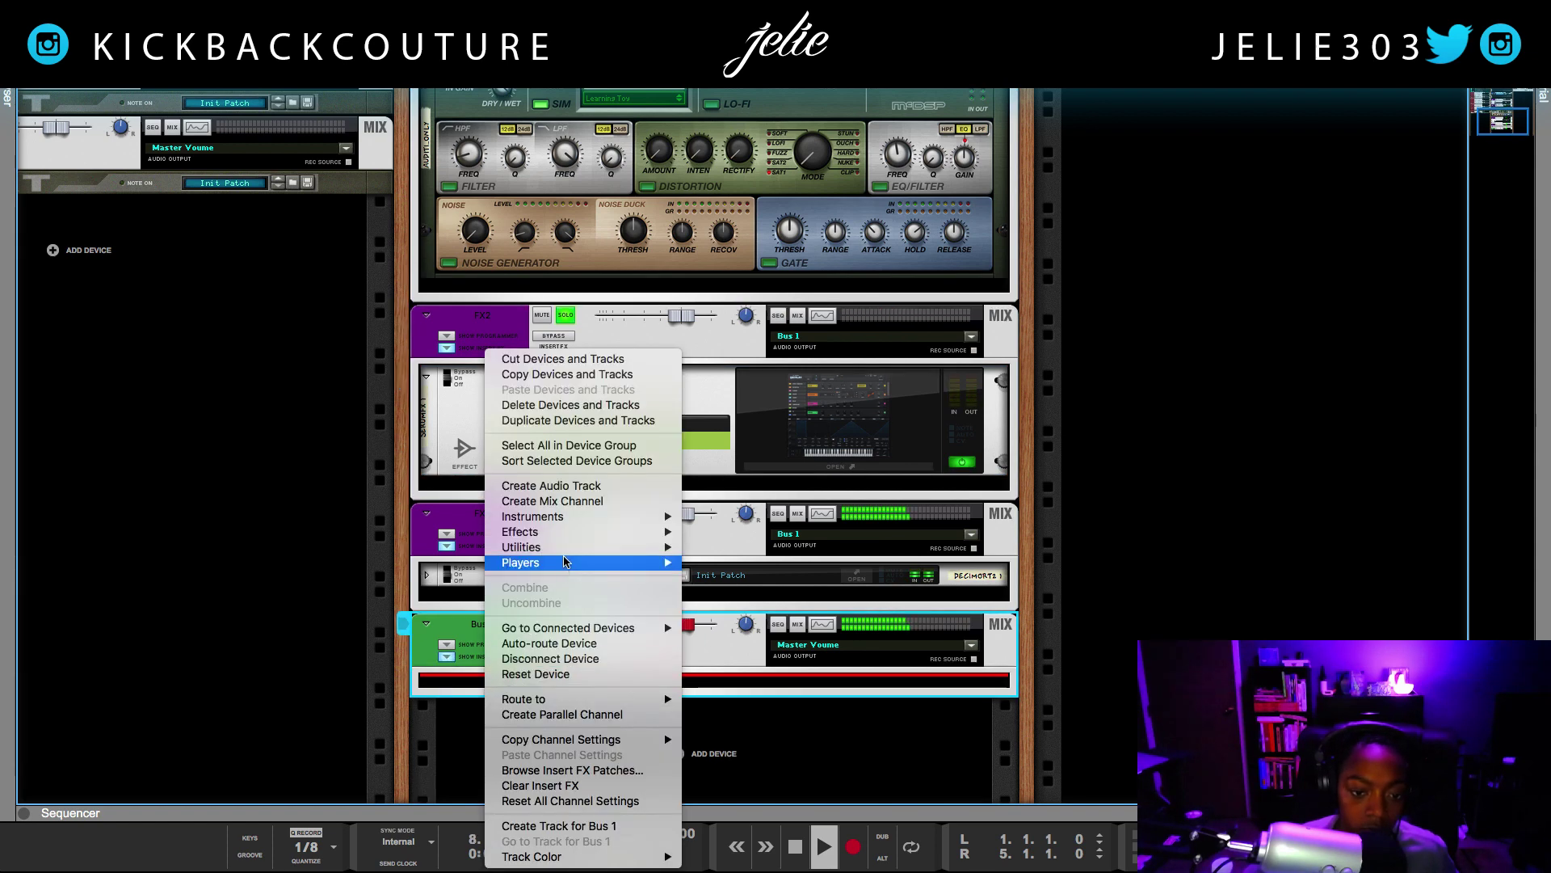
mouse_move(644, 532)
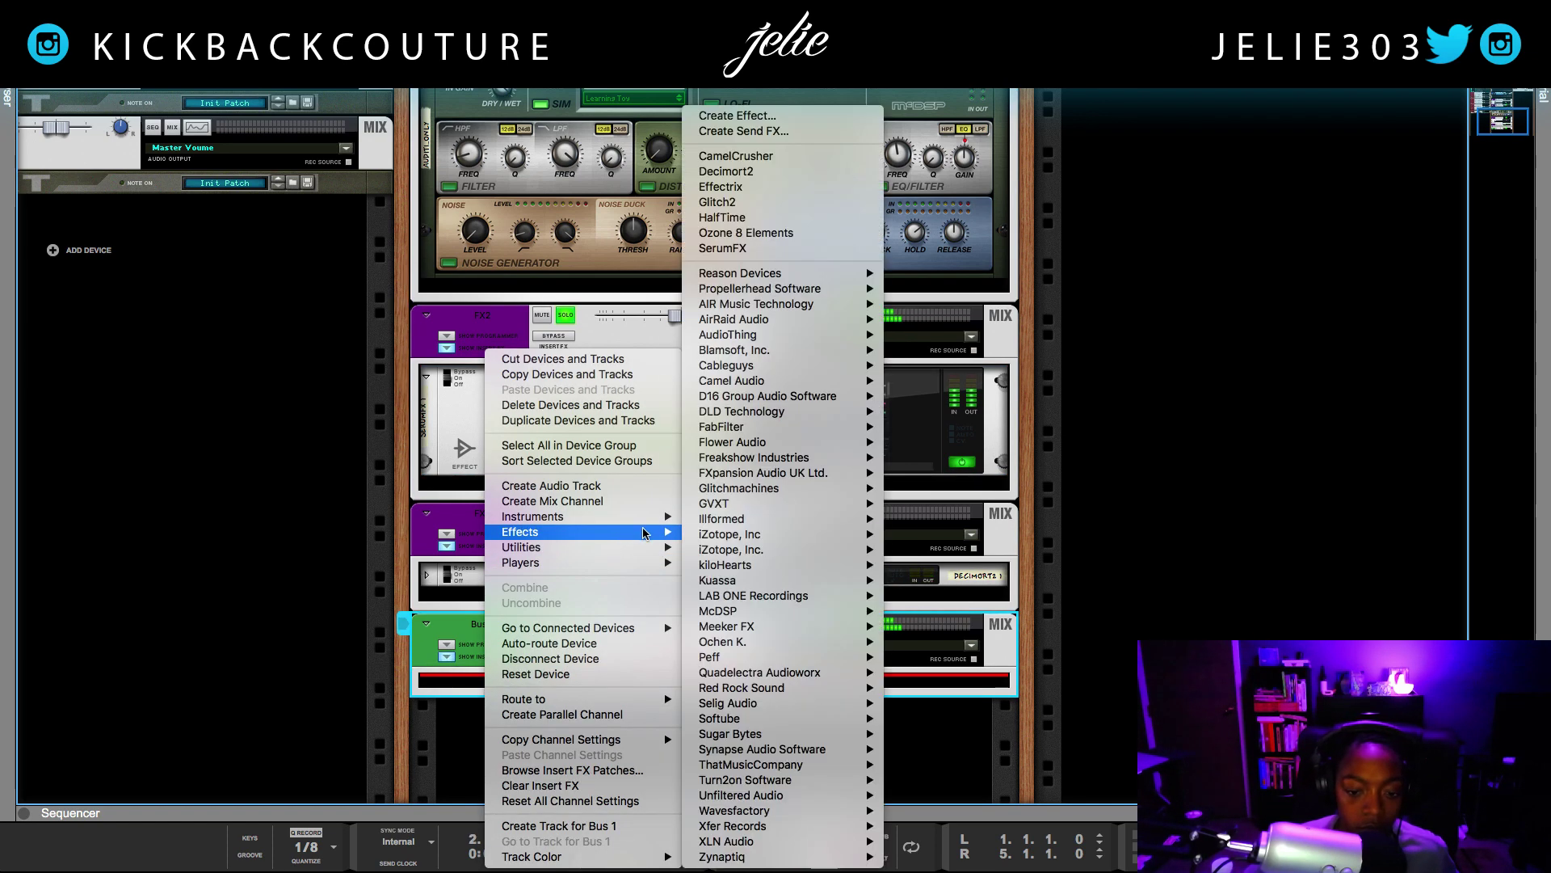
mouse_move(759, 719)
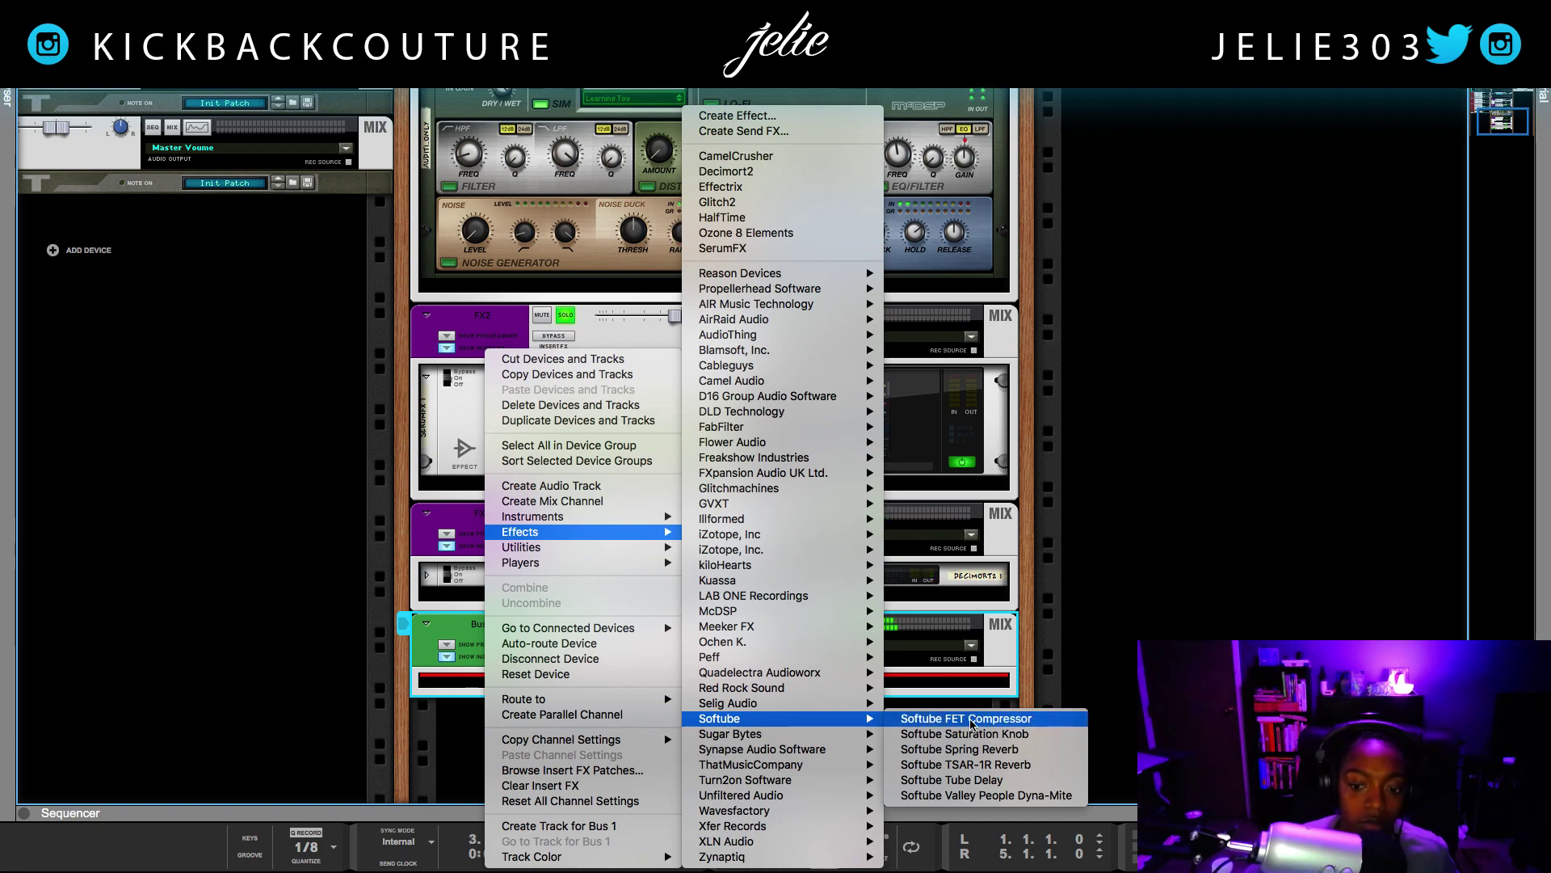
click(971, 722)
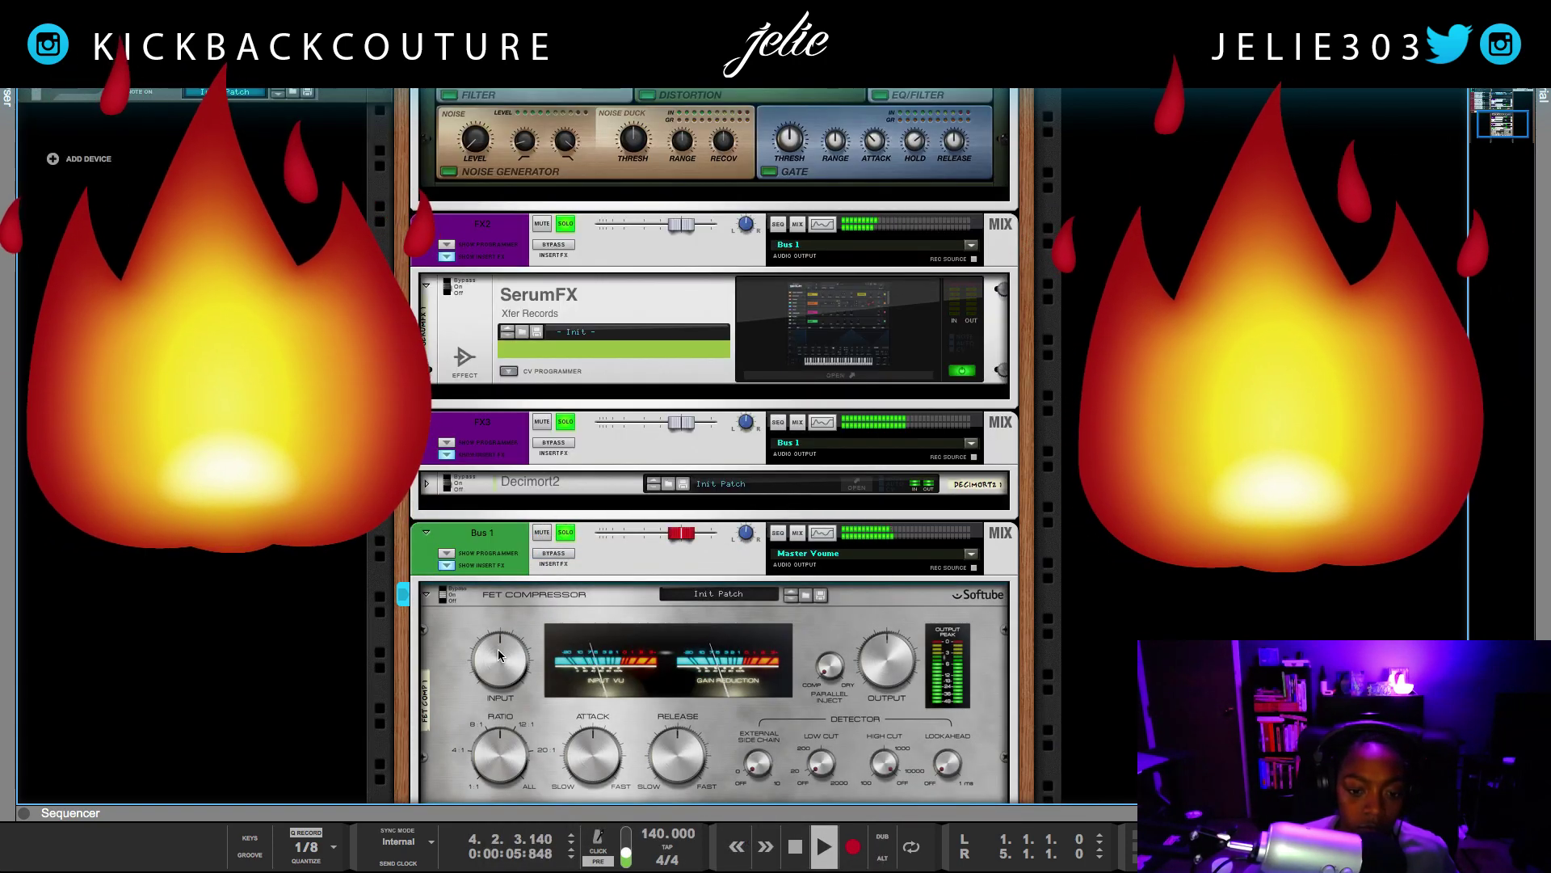
Step: Lower the FET Compressor's ratio from 10 to about 3
mouse_move(502, 661)
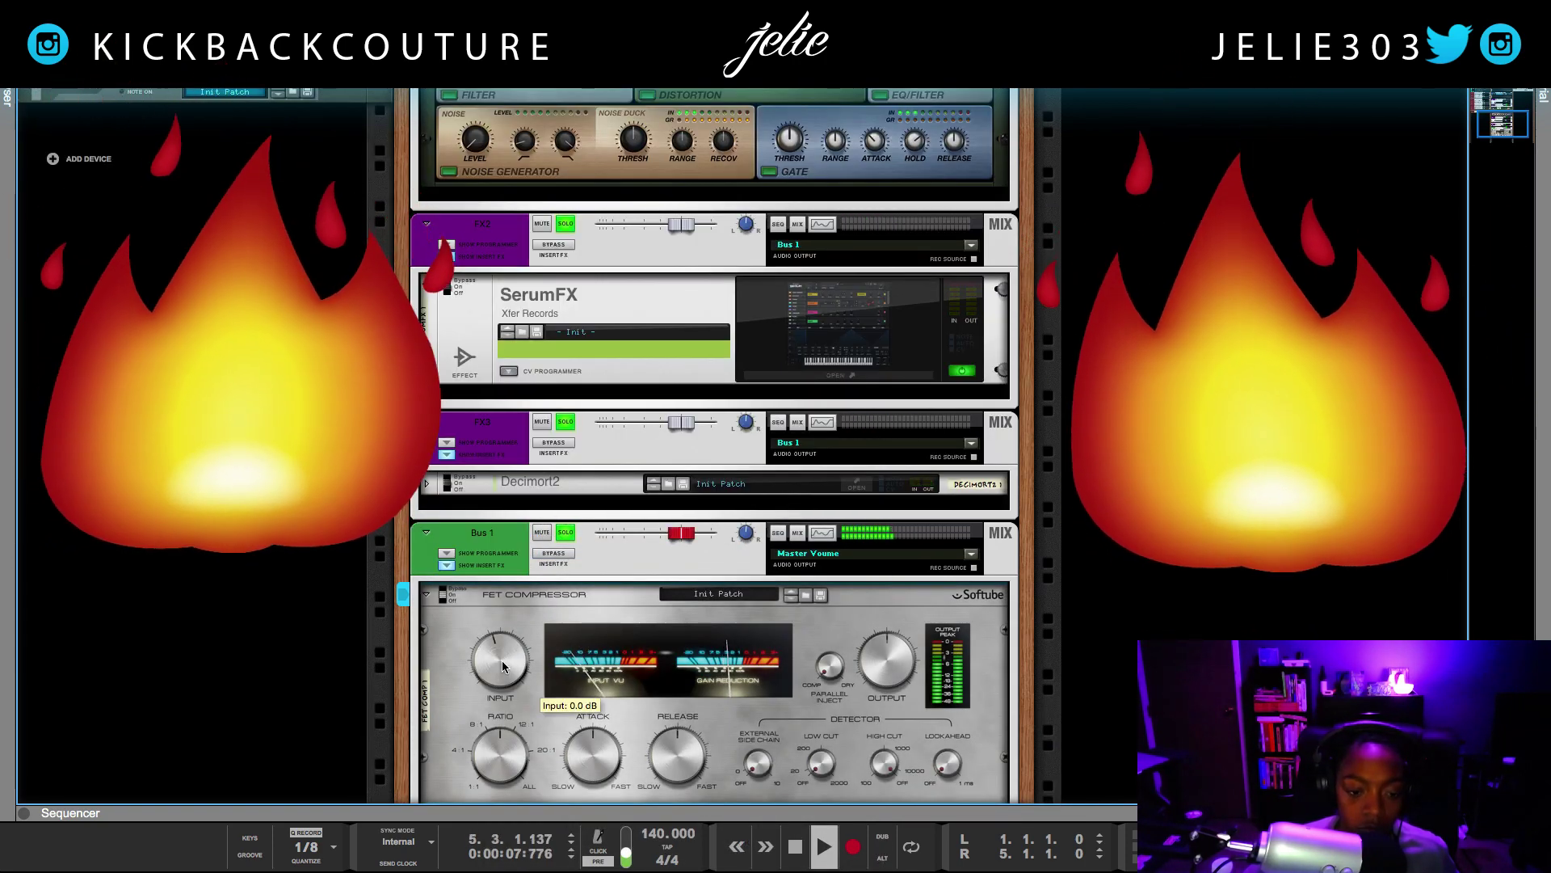
mouse_move(504, 753)
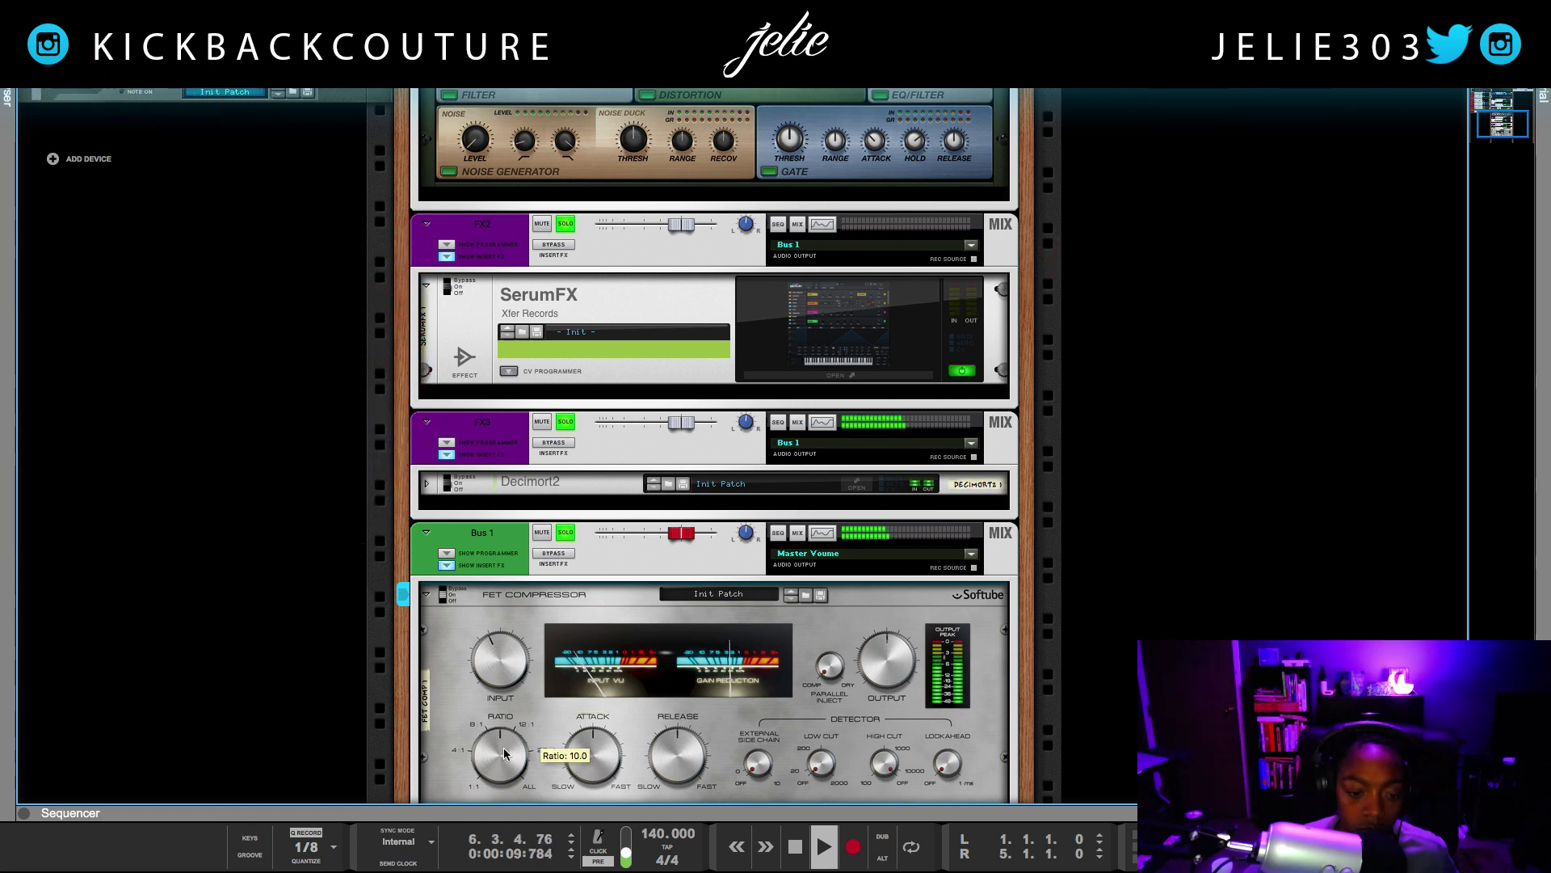
mouse_move(504, 753)
mouse_down()
mouse_move(501, 790)
mouse_move(497, 771)
mouse_up()
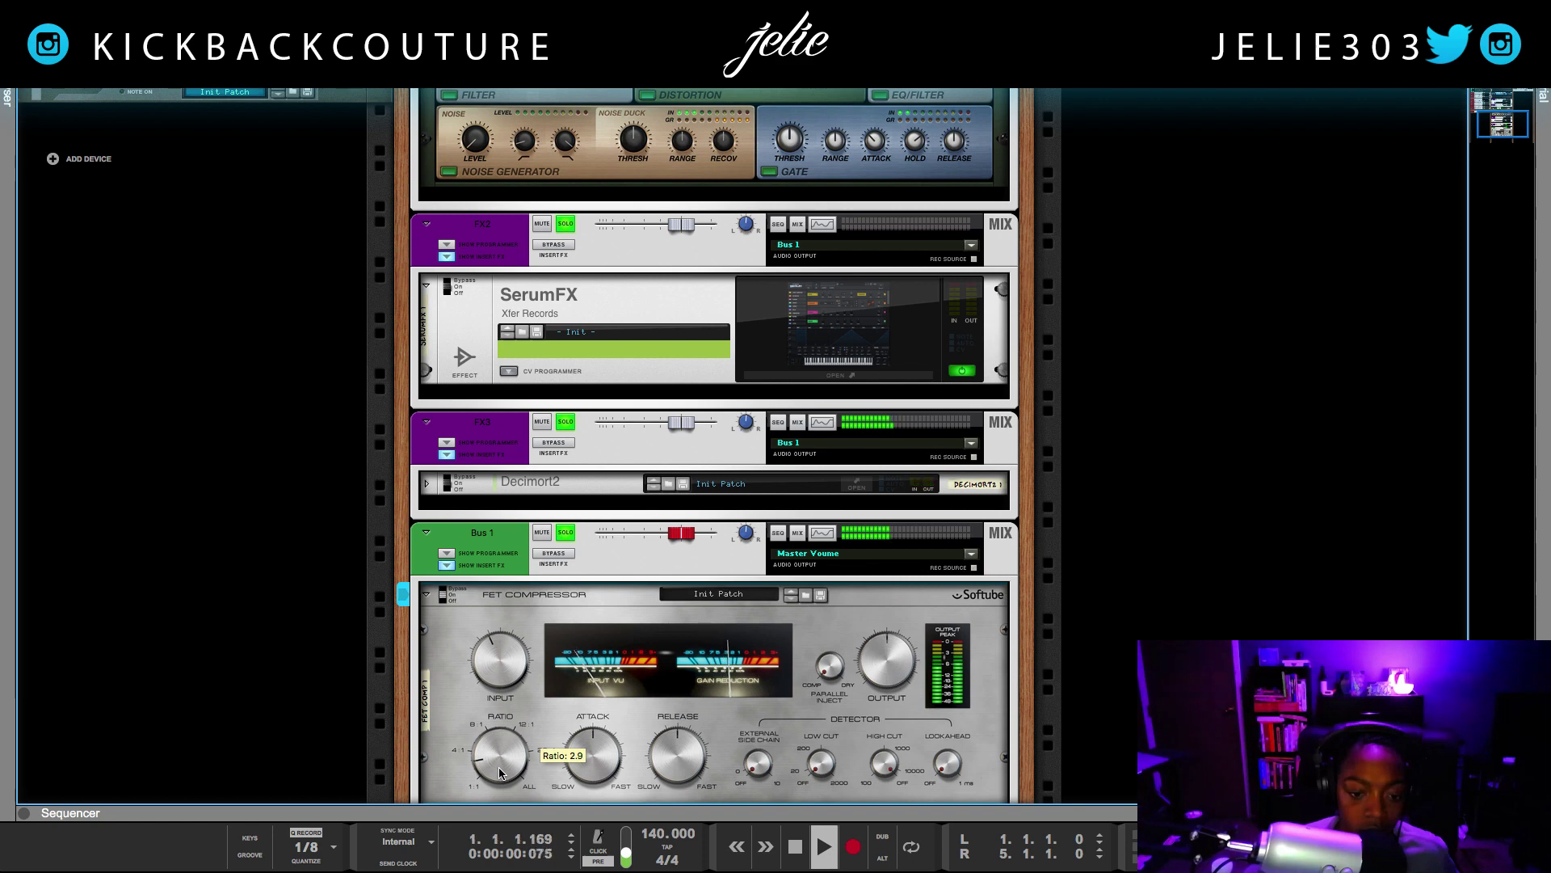
mouse_move(526, 681)
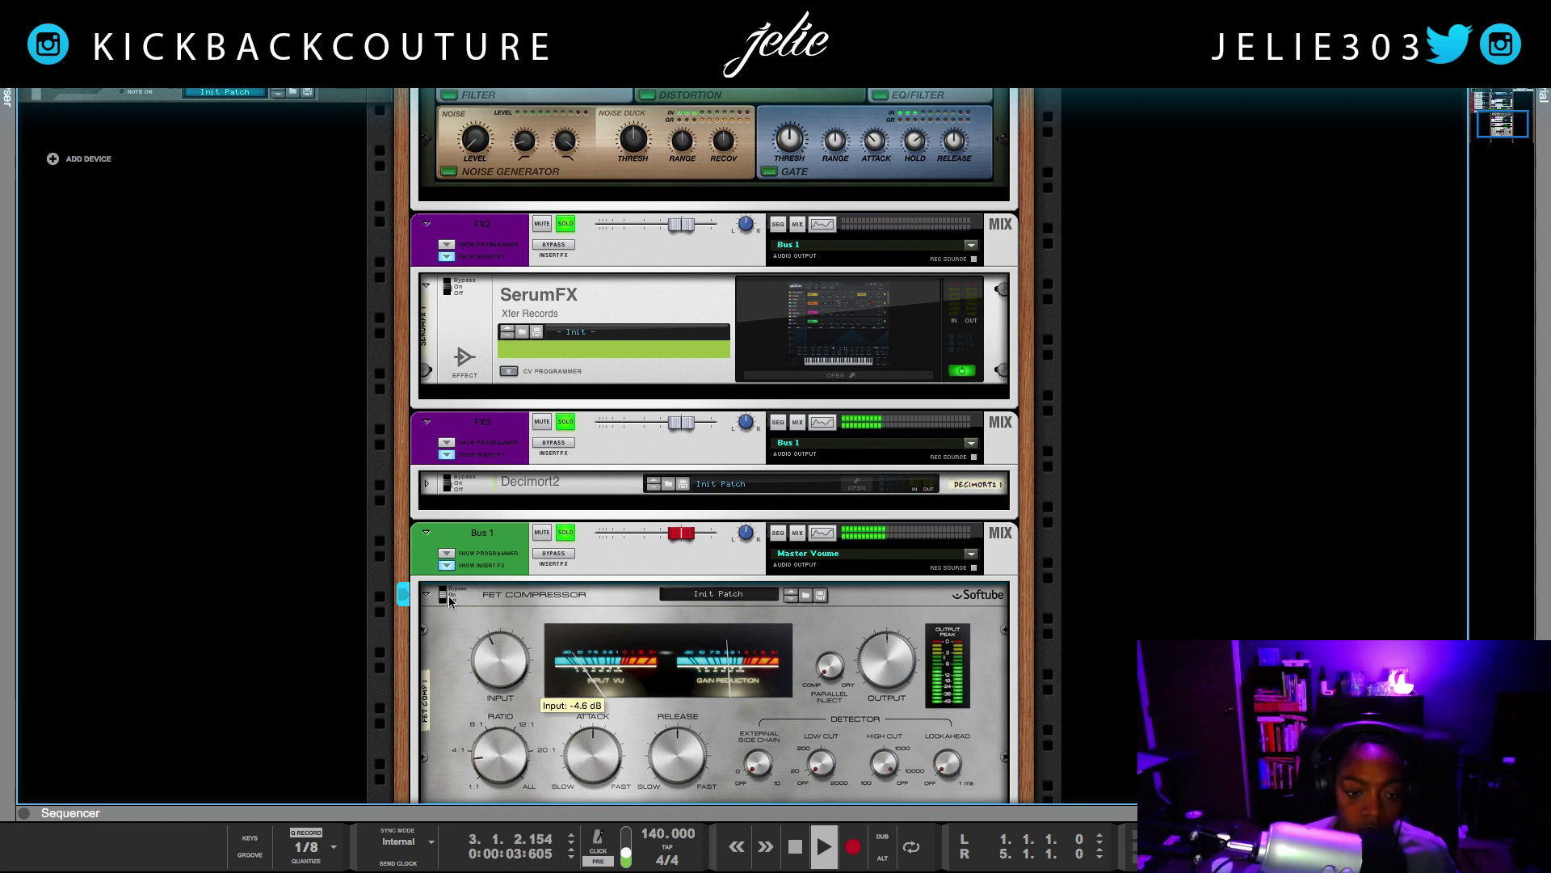
Step: Fold Bus 1's compressor panel and rename the bus 'Sample Bus Comp'
click(447, 566)
click(448, 565)
double_click(485, 601)
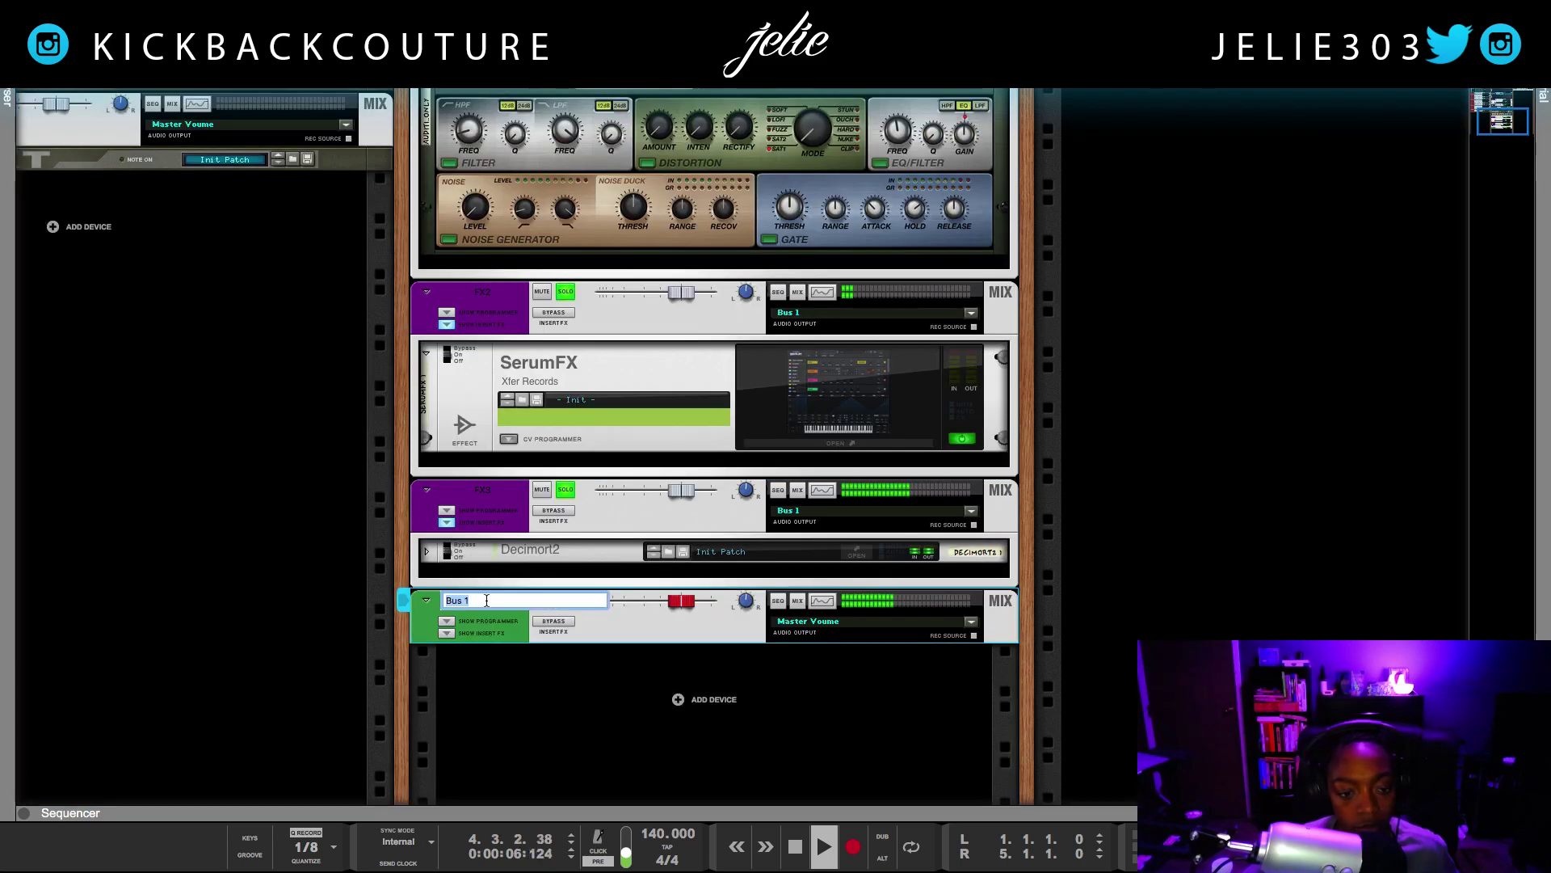
text(B)
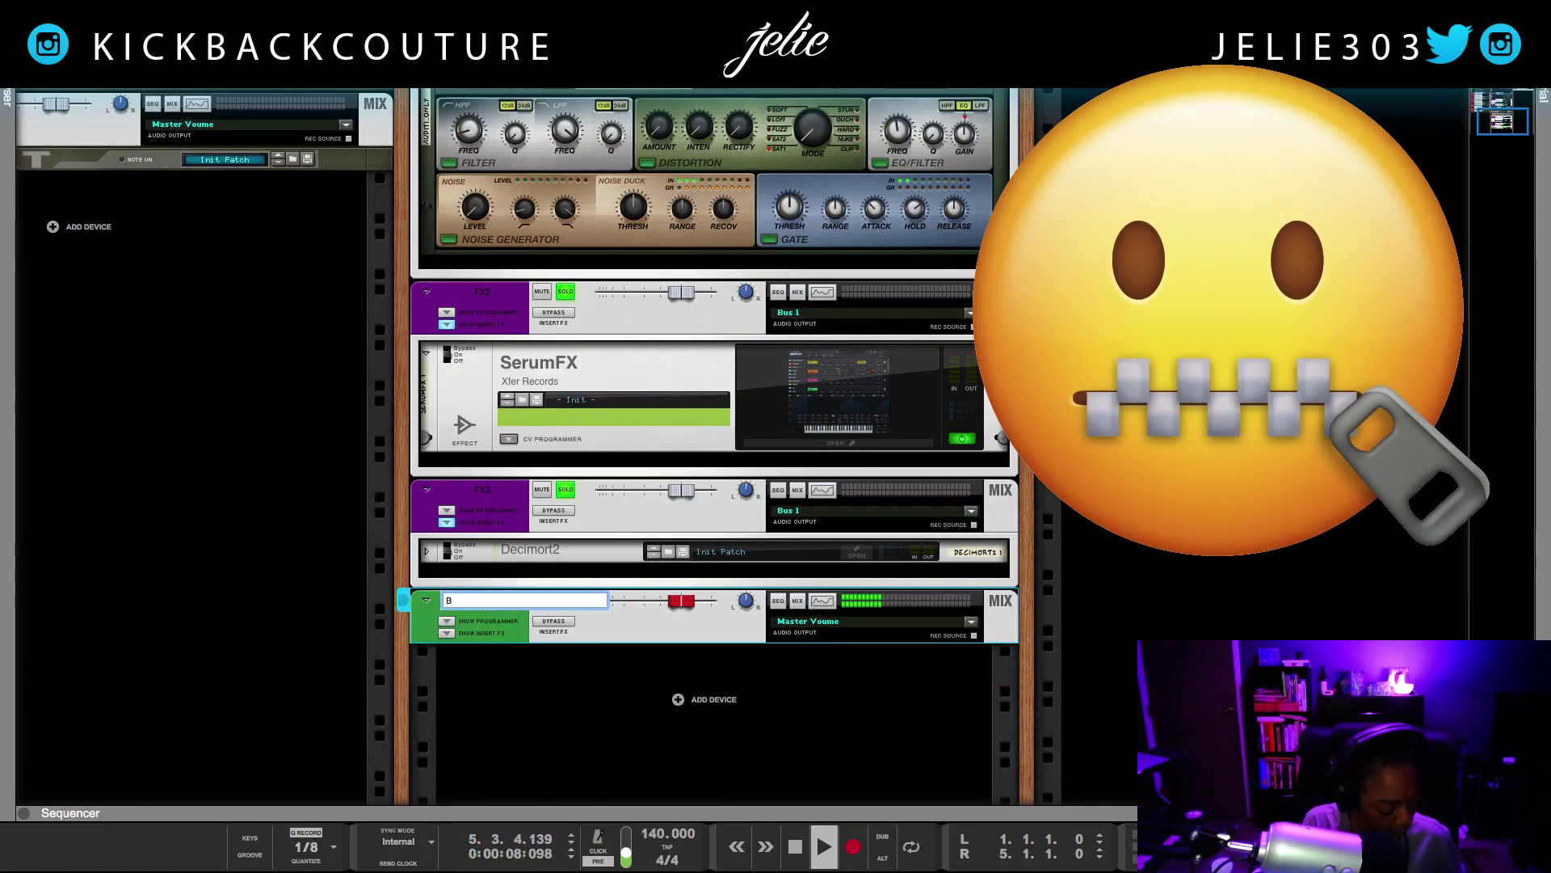
text(us Comp)
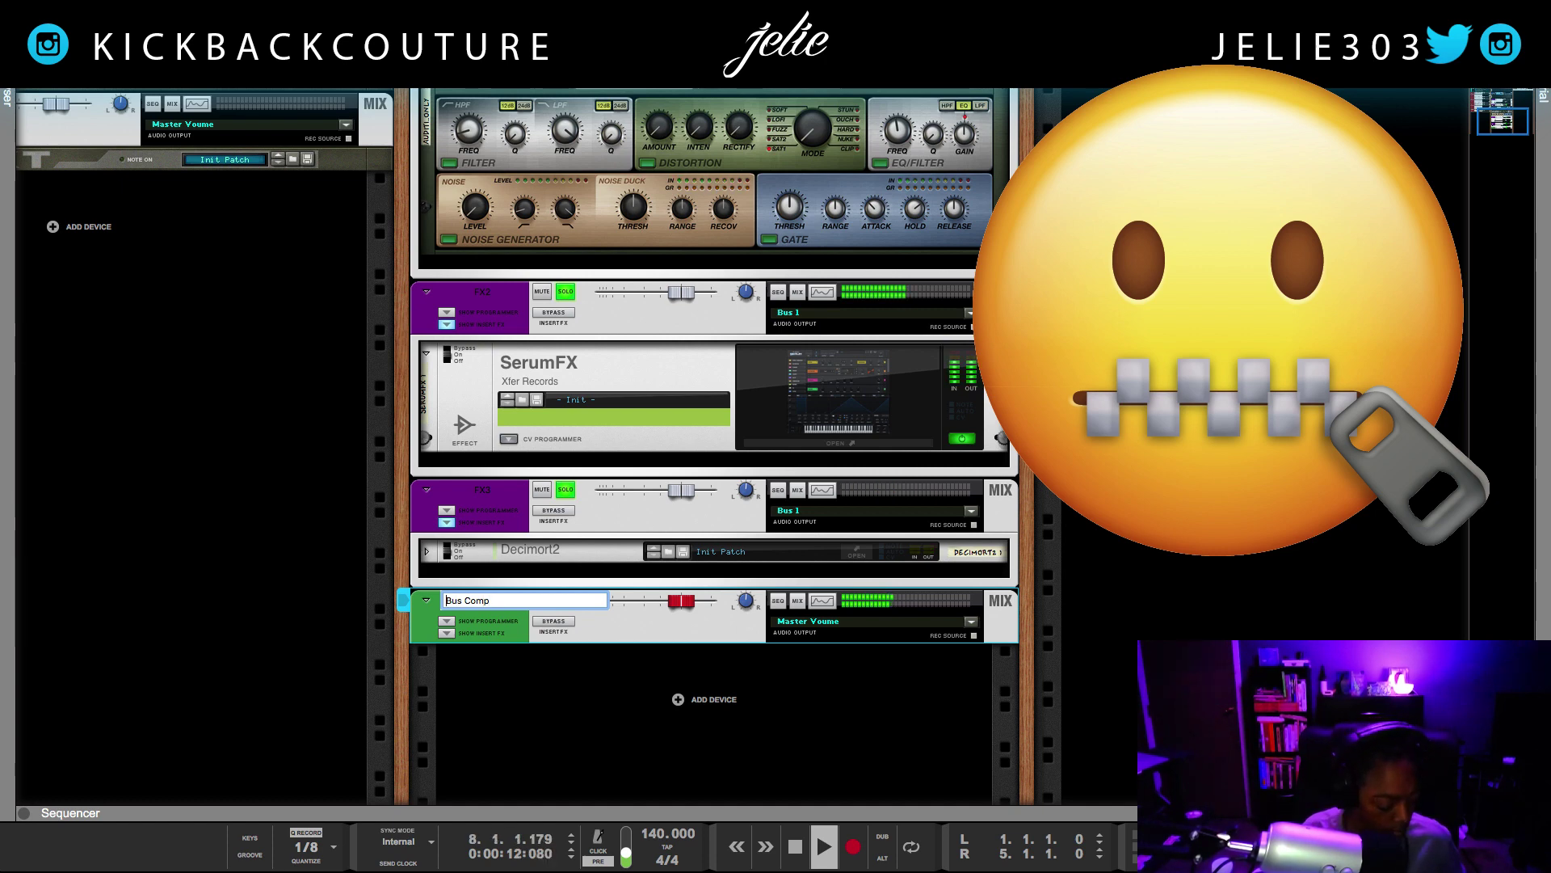
text(Sample)
key(Return)
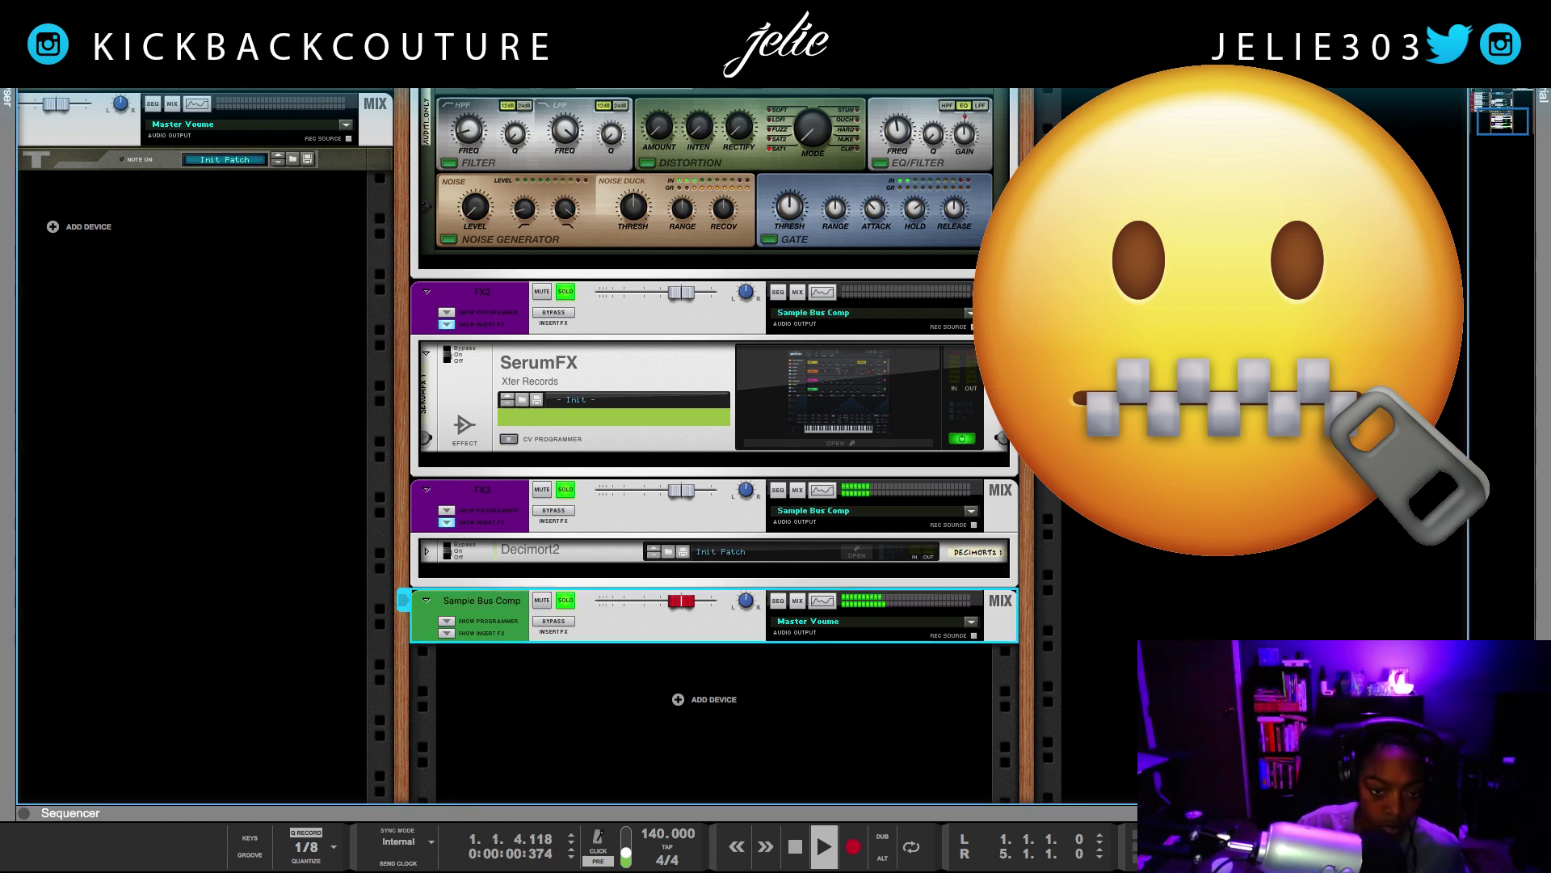
scroll(511, 524, up, 1)
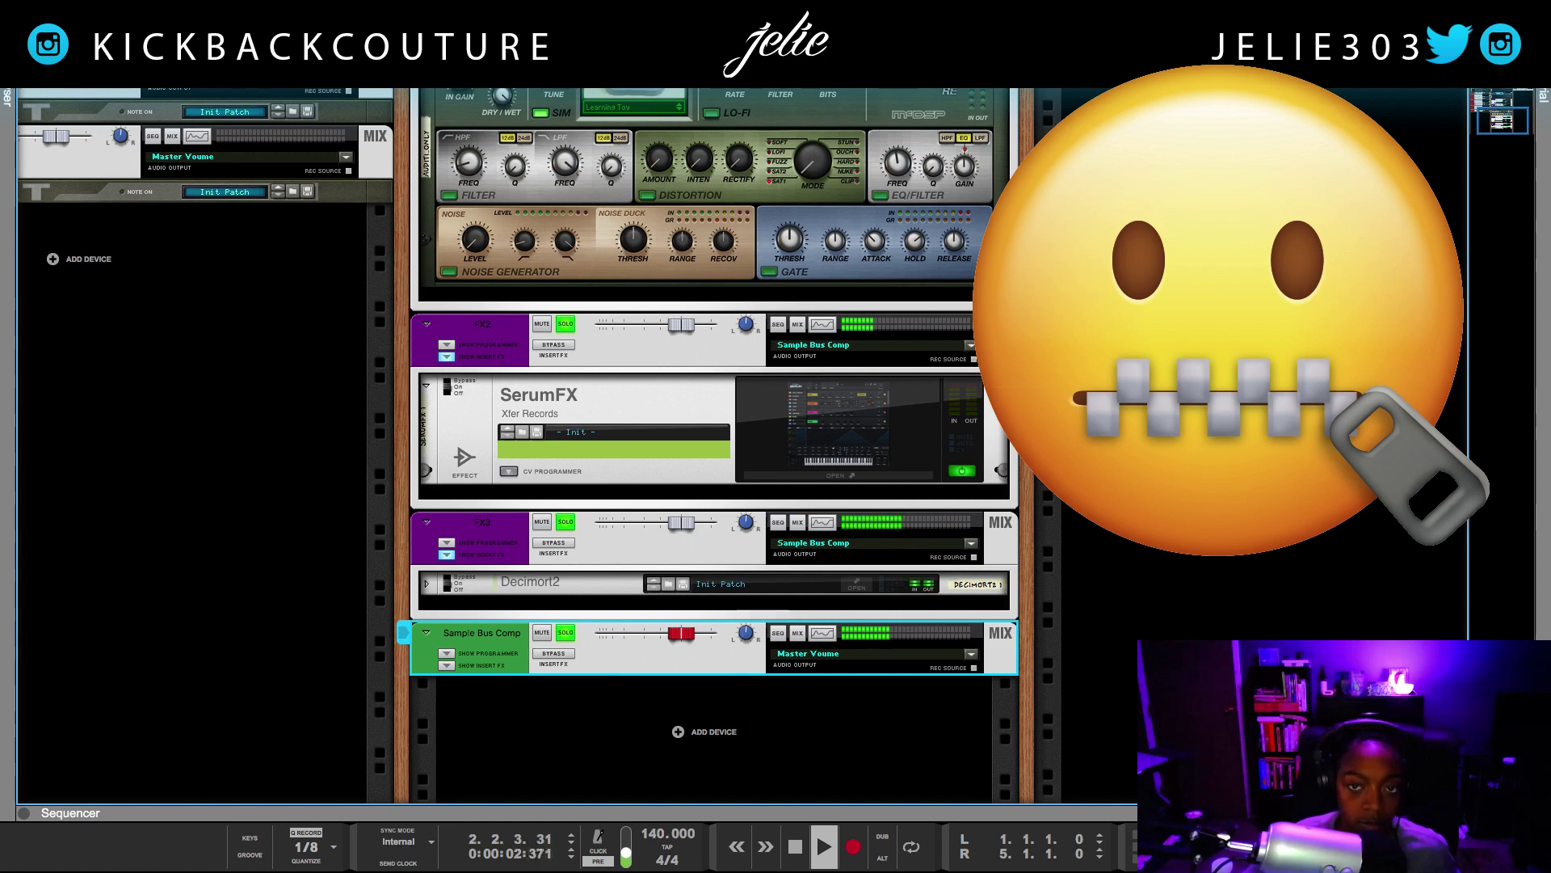
drag(952, 111, 952, 133)
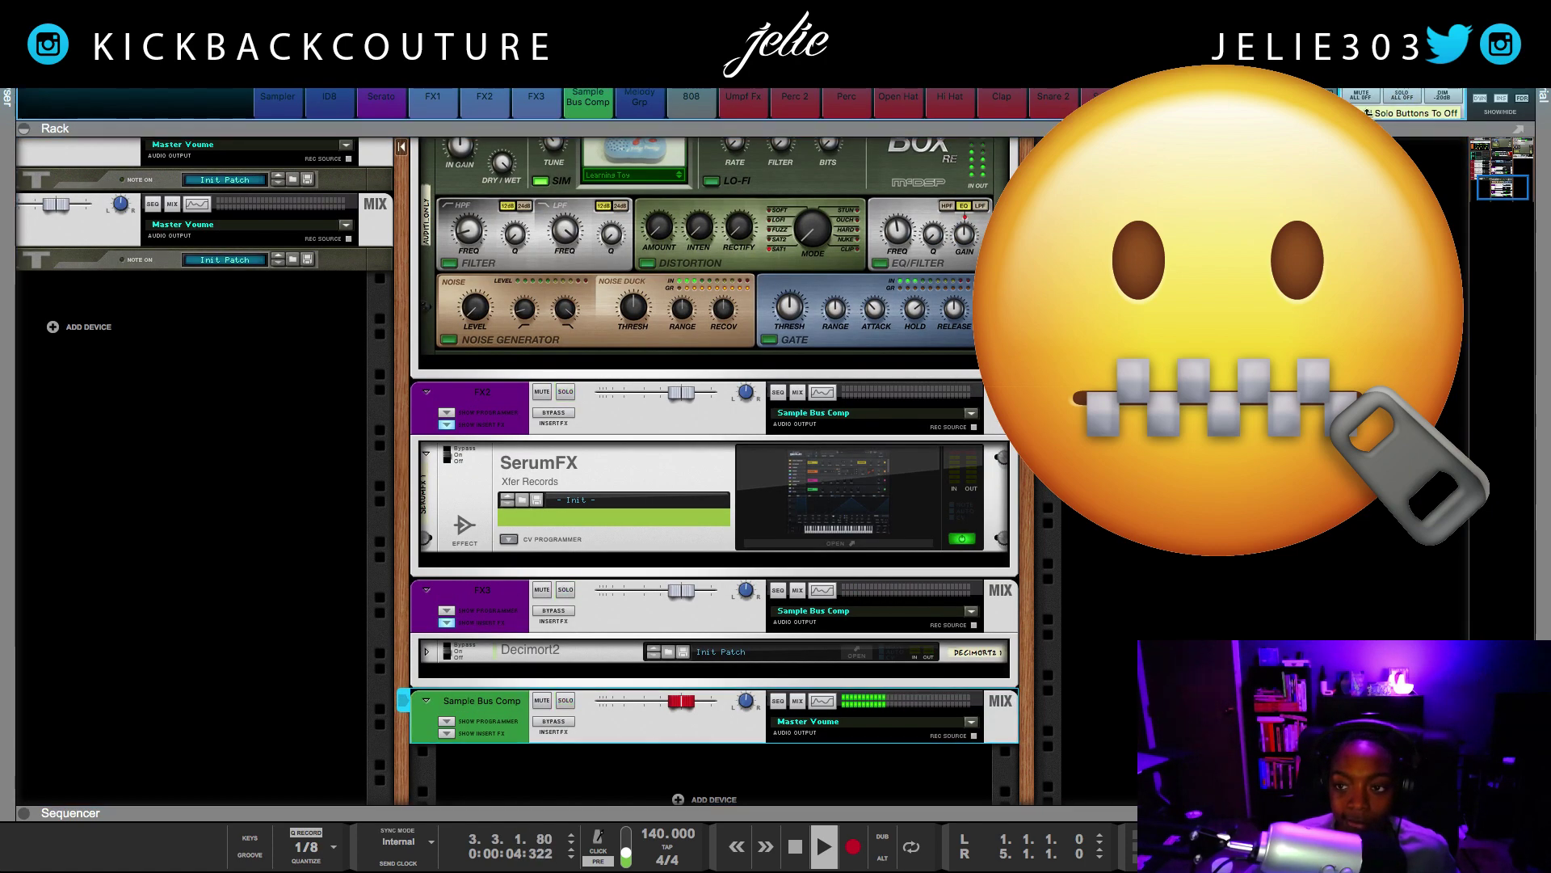
scroll(452, 485, up, 15)
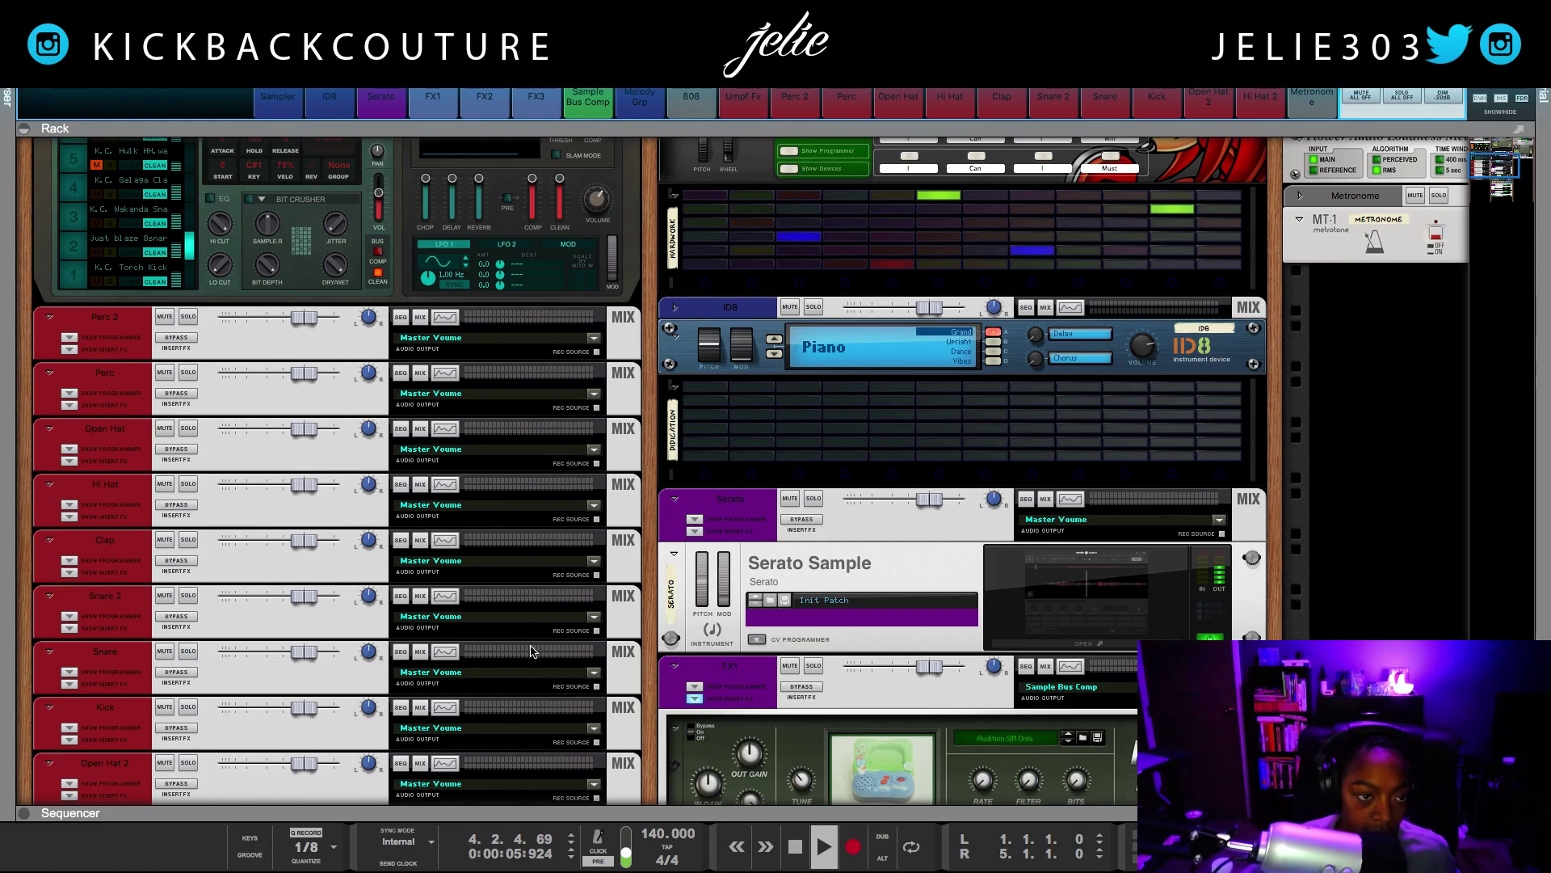
scroll(560, 558, down, 20)
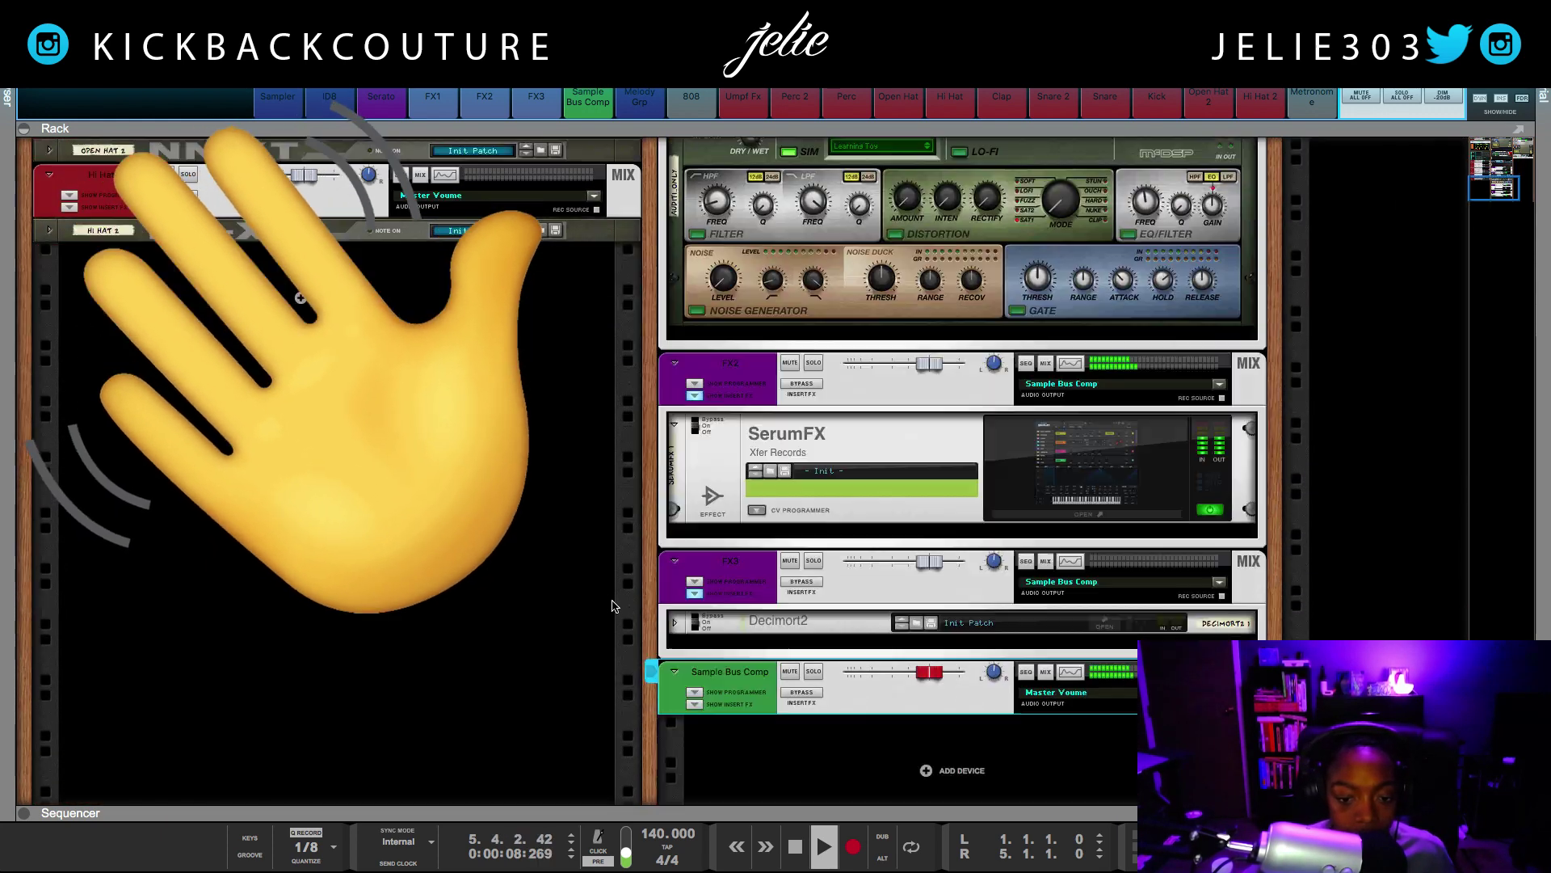
scroll(717, 599, up, 1)
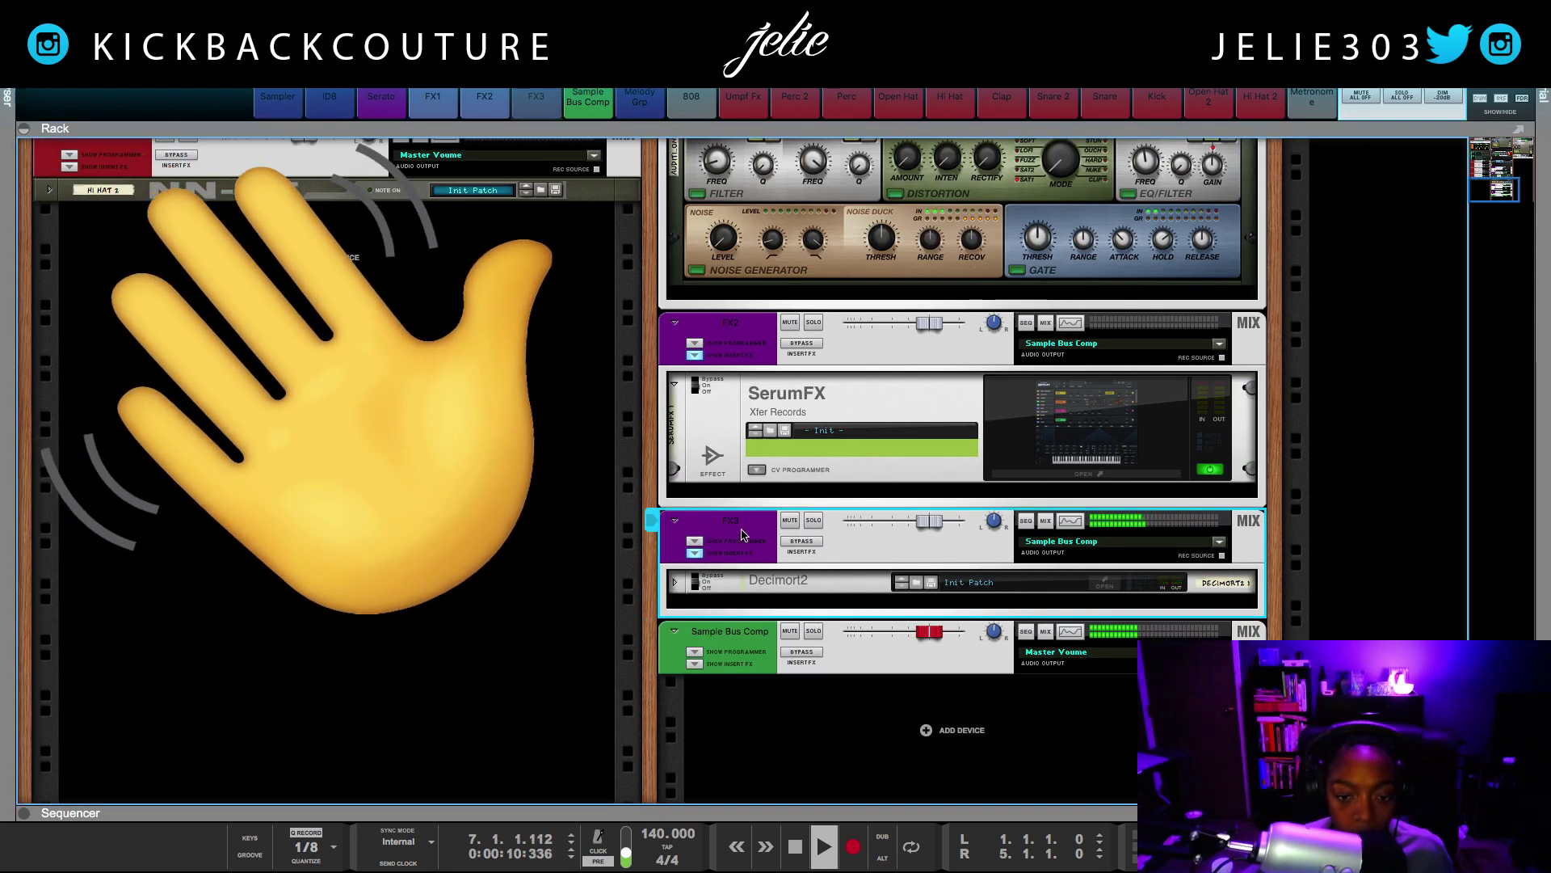
click(736, 640)
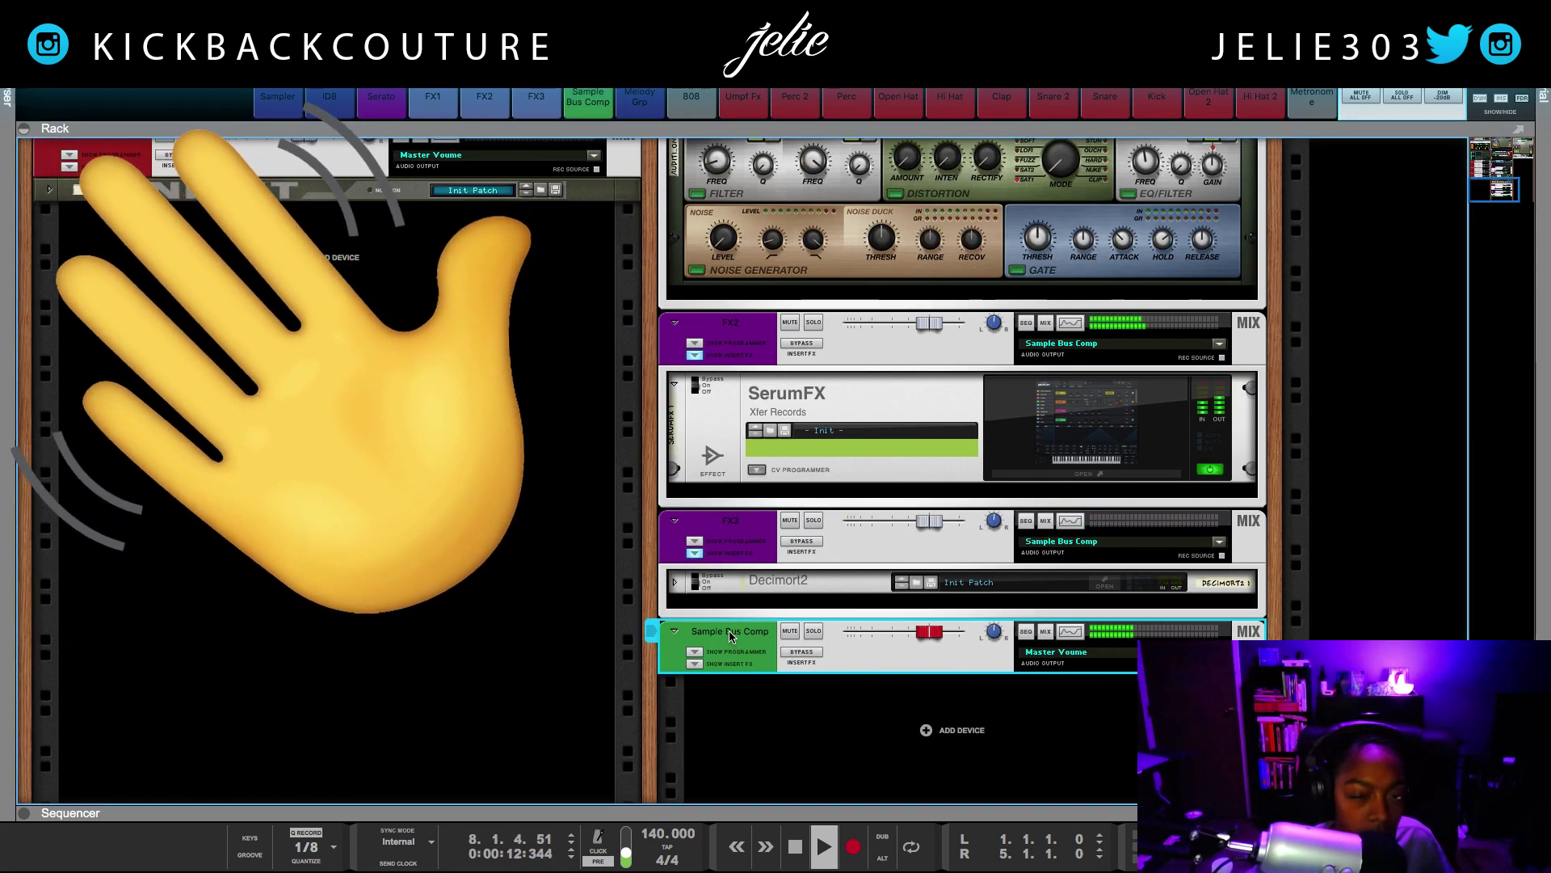